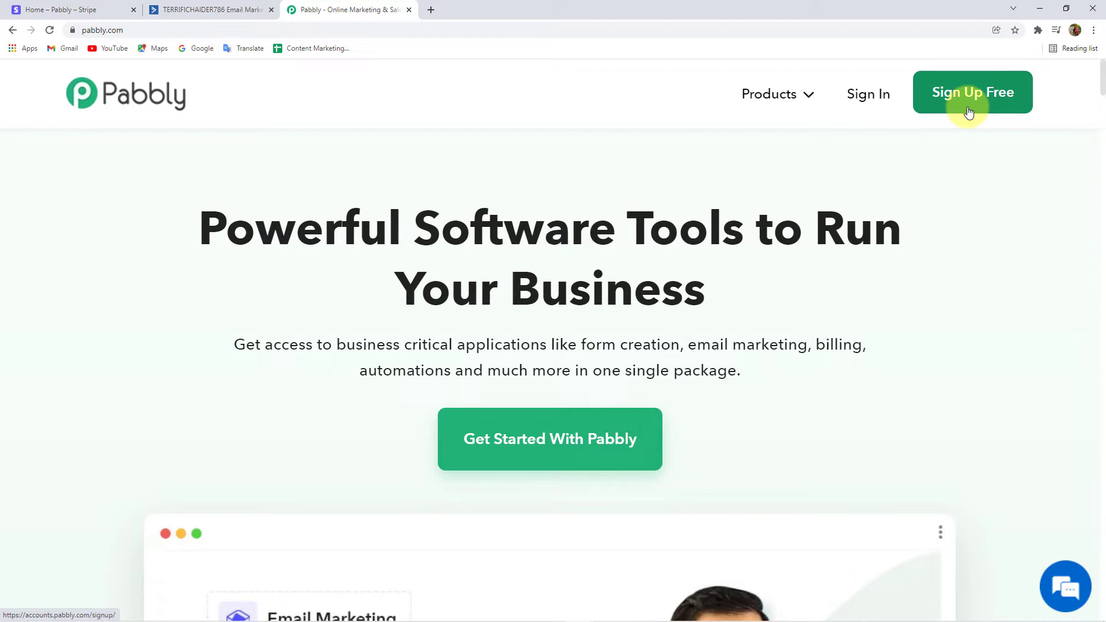
Sign in, open Pabbly Connect and create a workflow named 'Stripe to ActiveCampaign'.
{"action": "left_click", "coordinate": [863, 98]}
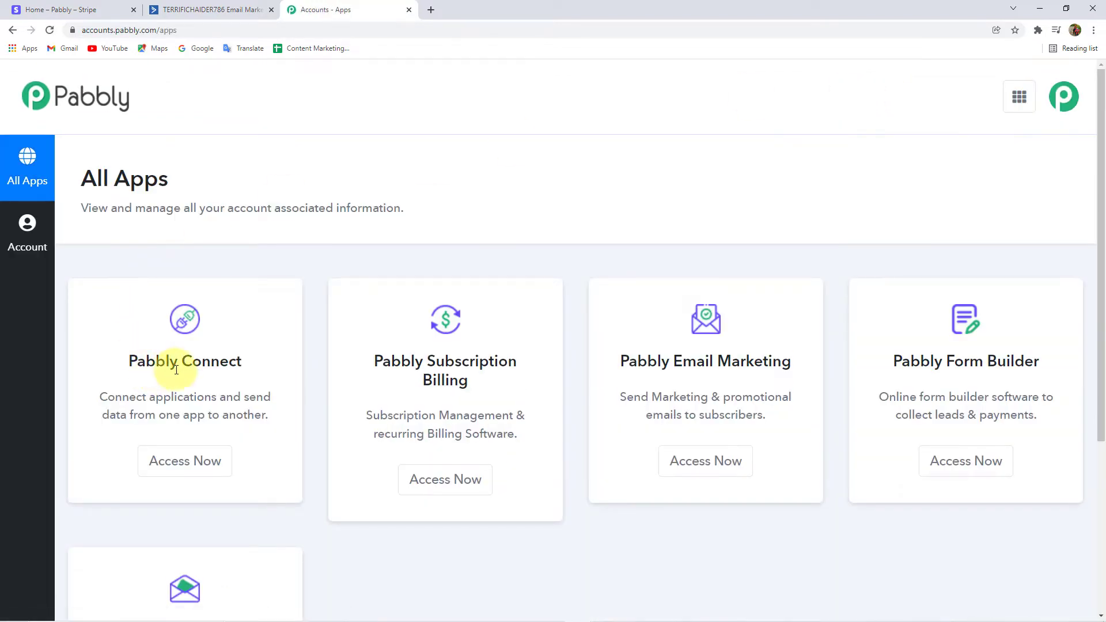
{"action": "left_click", "coordinate": [185, 460]}
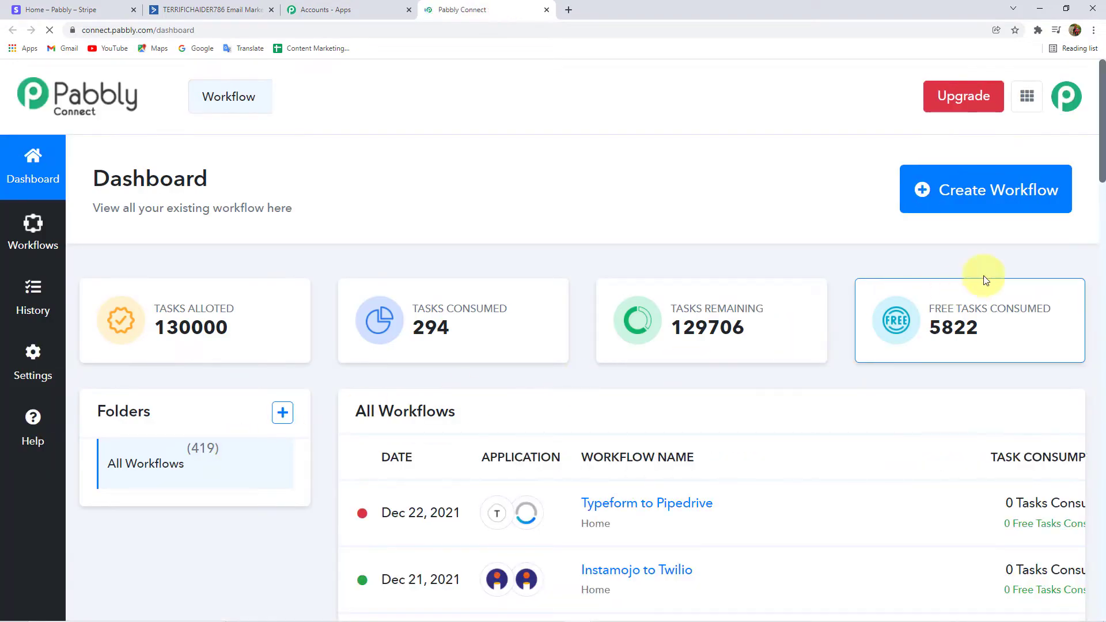
{"action": "left_click", "coordinate": [1021, 200]}
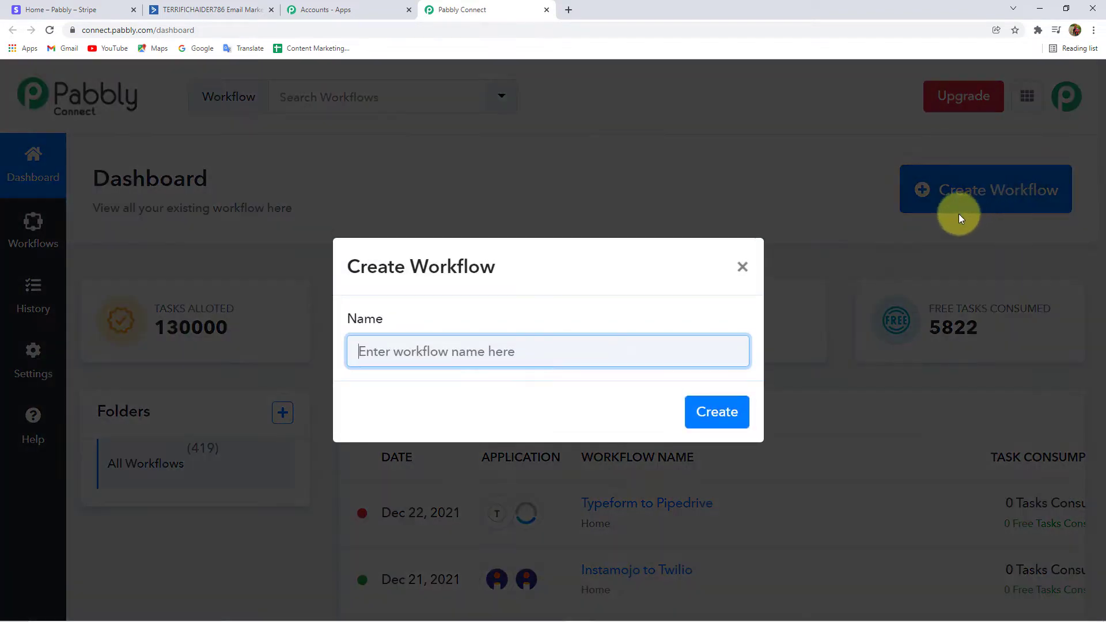
{"action": "left_click", "coordinate": [448, 353]}
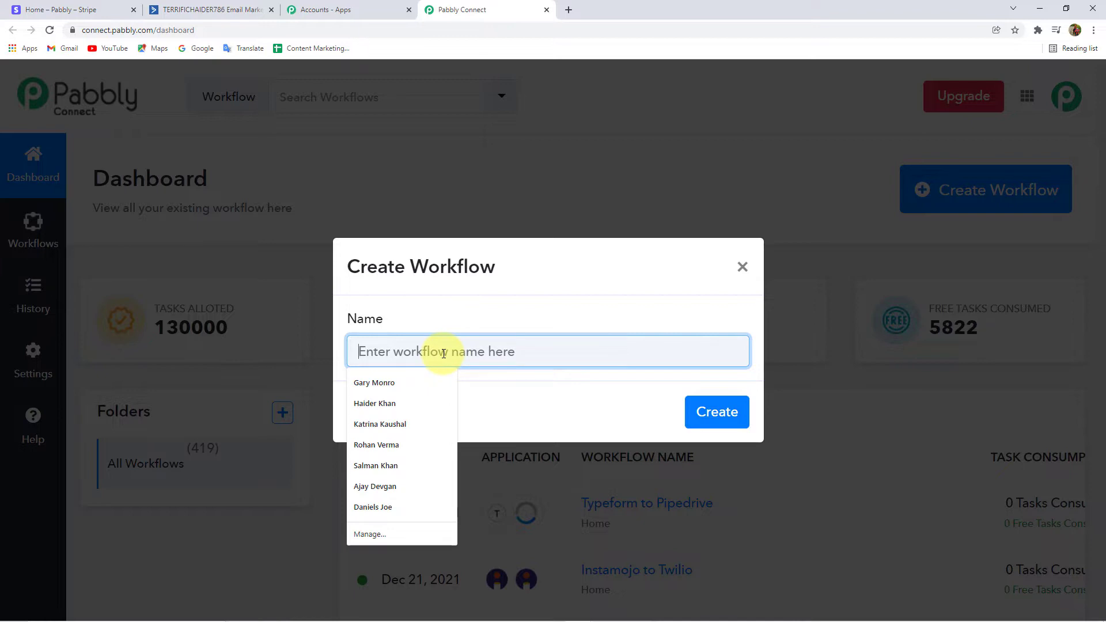
{"action": "type", "text": "Stripe to ActiveCampaign"}
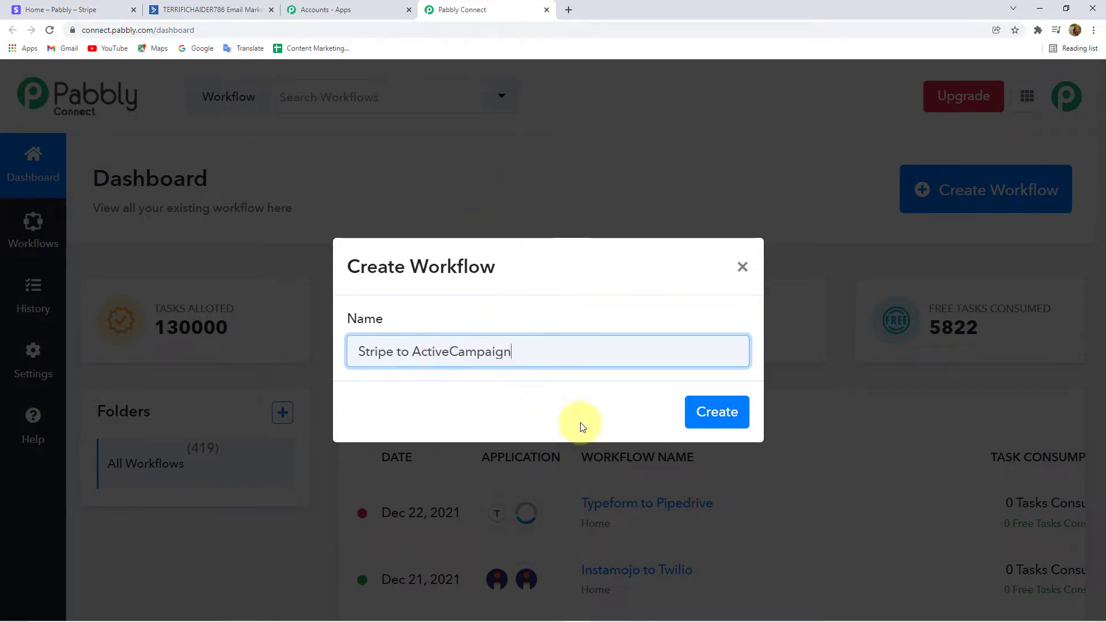
{"action": "left_click", "coordinate": [720, 413]}
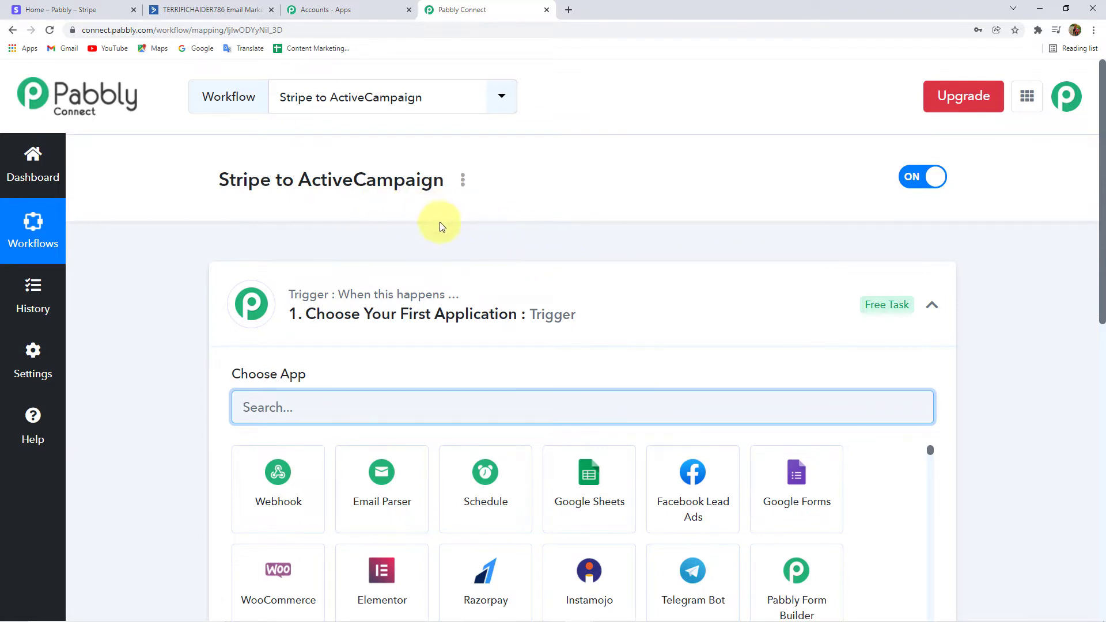
{"action": "scroll", "coordinate": [440, 222], "scroll_direction": "down", "scroll_amount": 3}
{"action": "left_click", "coordinate": [550, 152]}
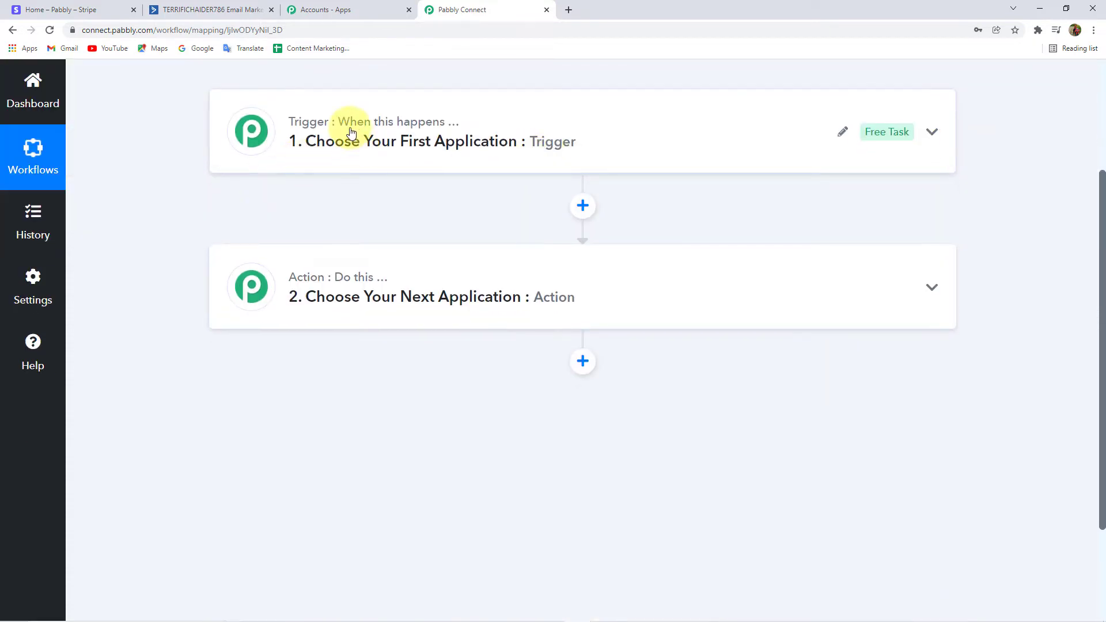
{"action": "mouse_move", "coordinate": [382, 286]}
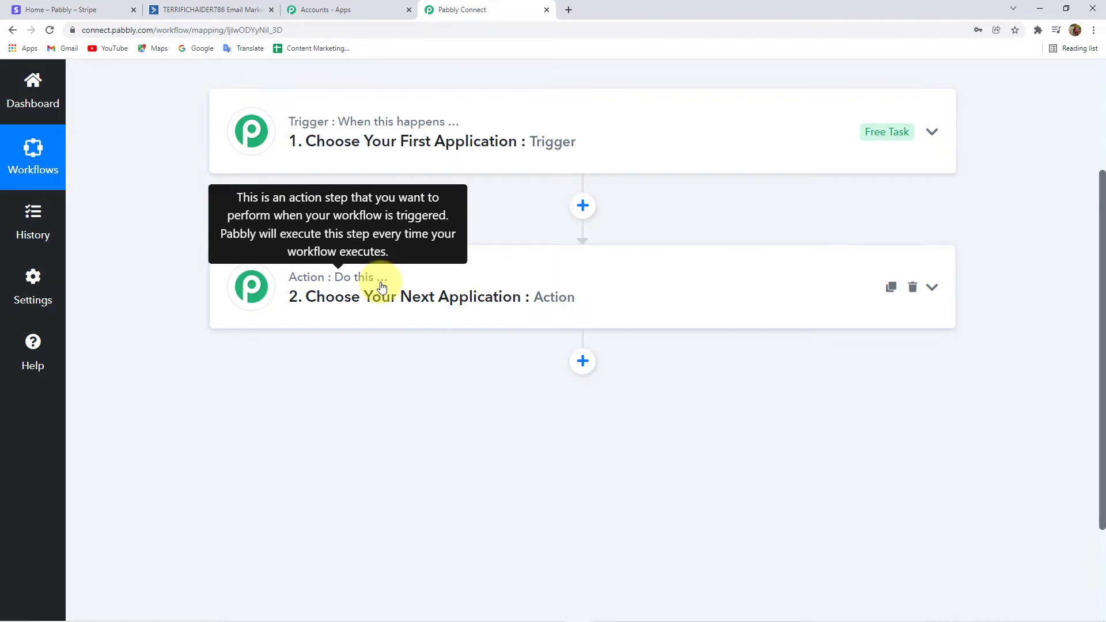
{"action": "scroll", "coordinate": [382, 287], "scroll_direction": "up", "scroll_amount": 2}
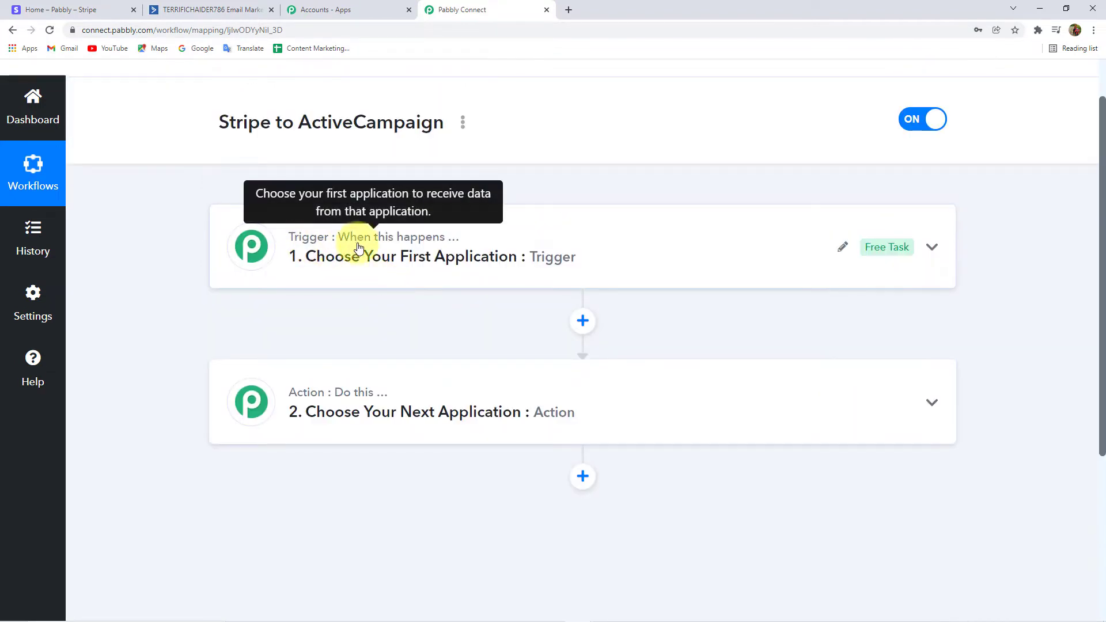
{"action": "mouse_move", "coordinate": [354, 405]}
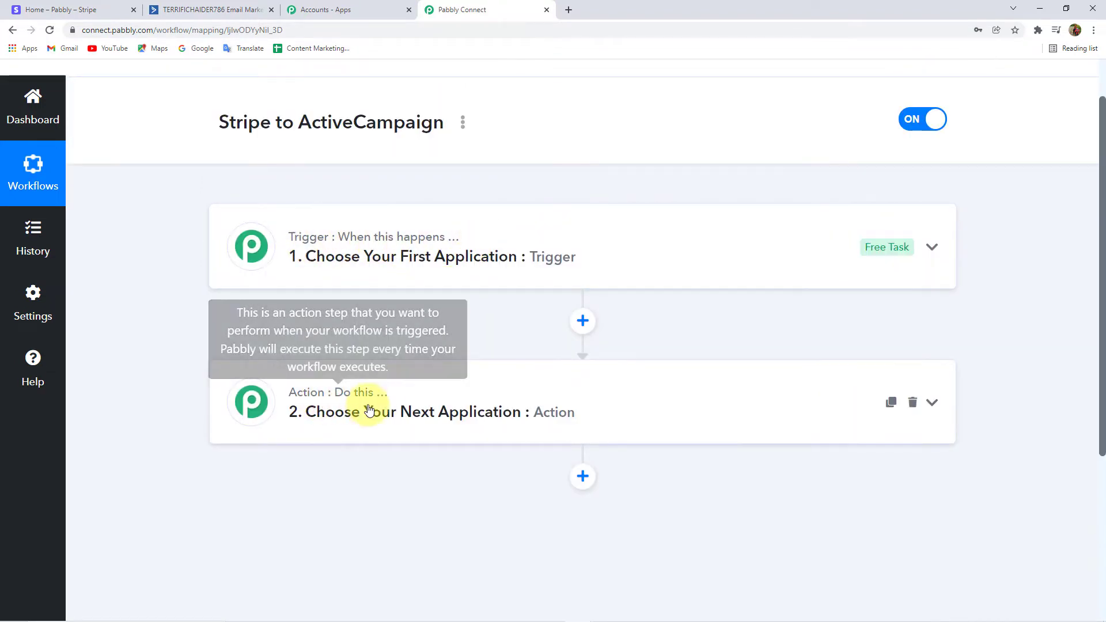
{"action": "scroll", "coordinate": [381, 406], "scroll_direction": "up", "scroll_amount": 1}
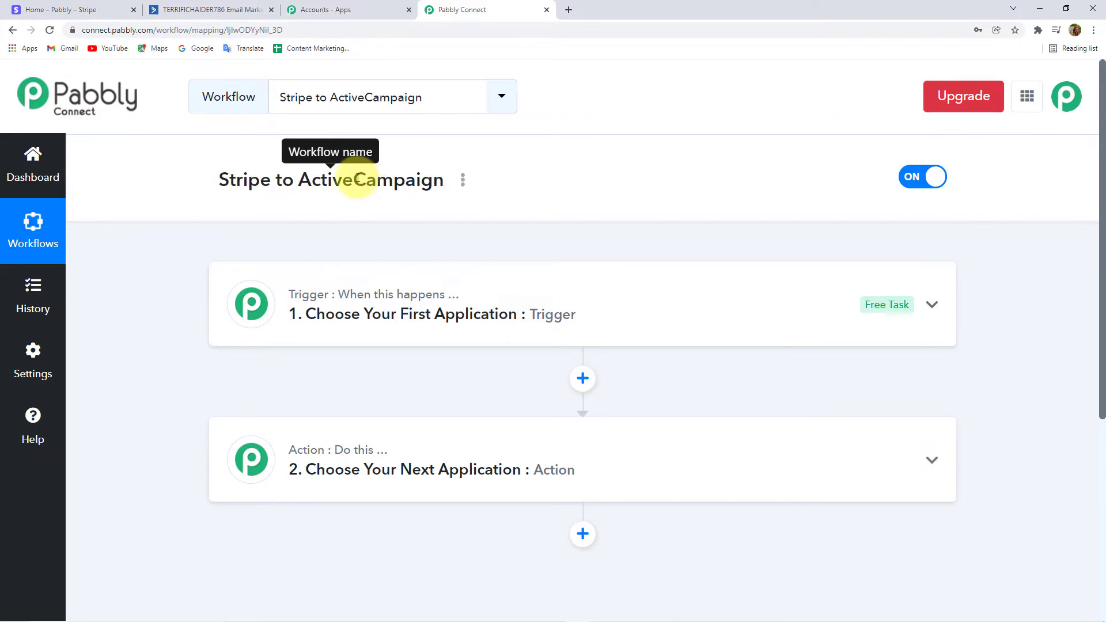
{"action": "left_click", "coordinate": [383, 296]}
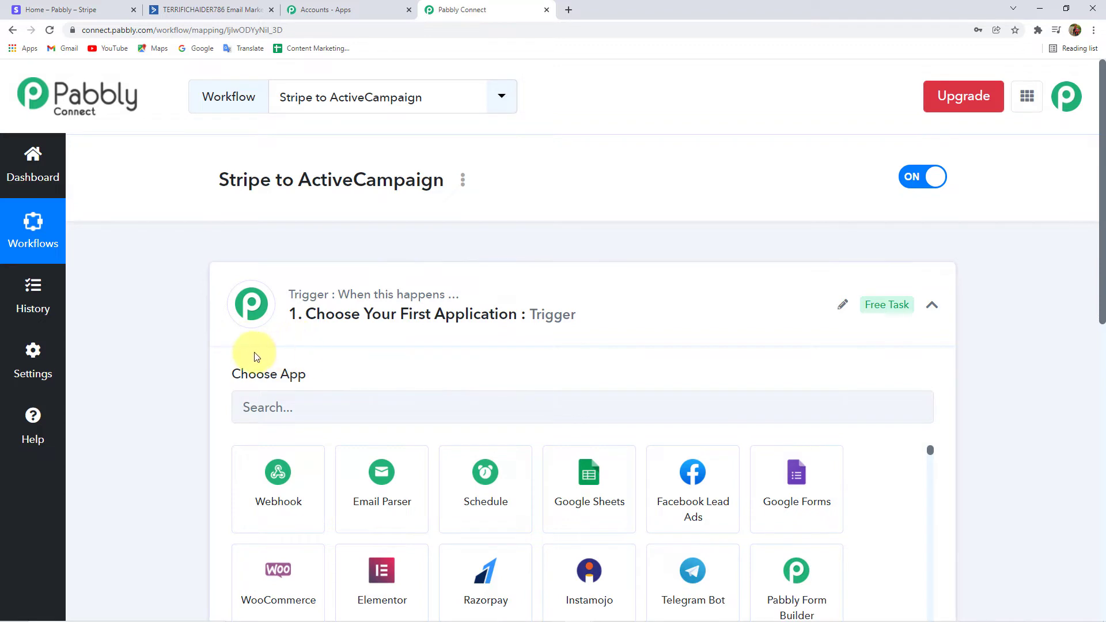
Set the trigger app to Stripe with the New Customer event.
{"action": "left_click", "coordinate": [263, 410]}
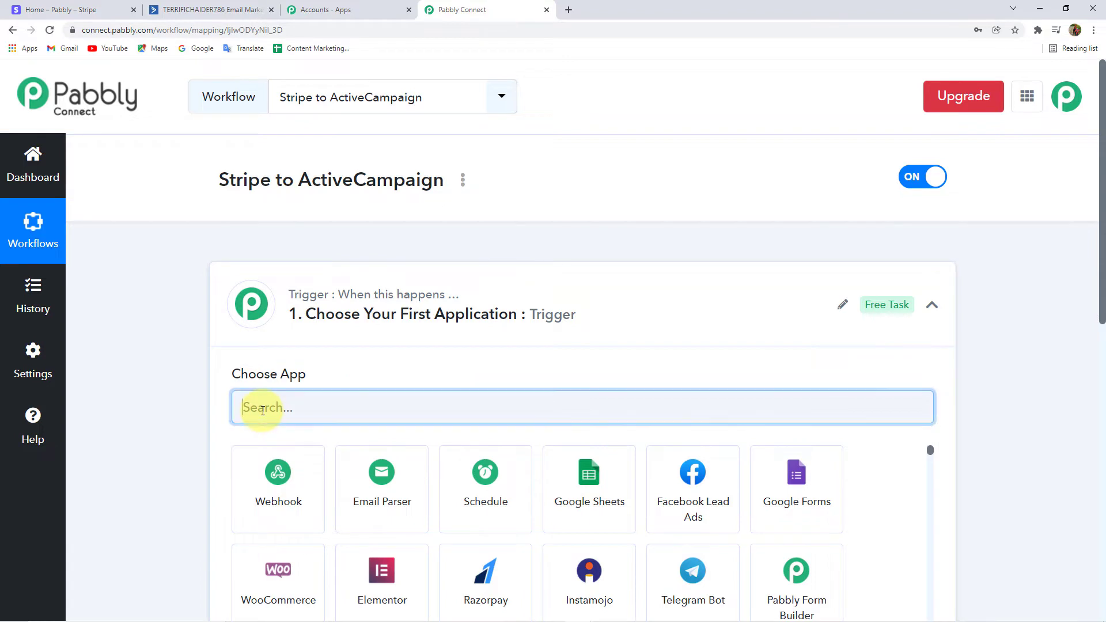
{"action": "type", "text": "Str"}
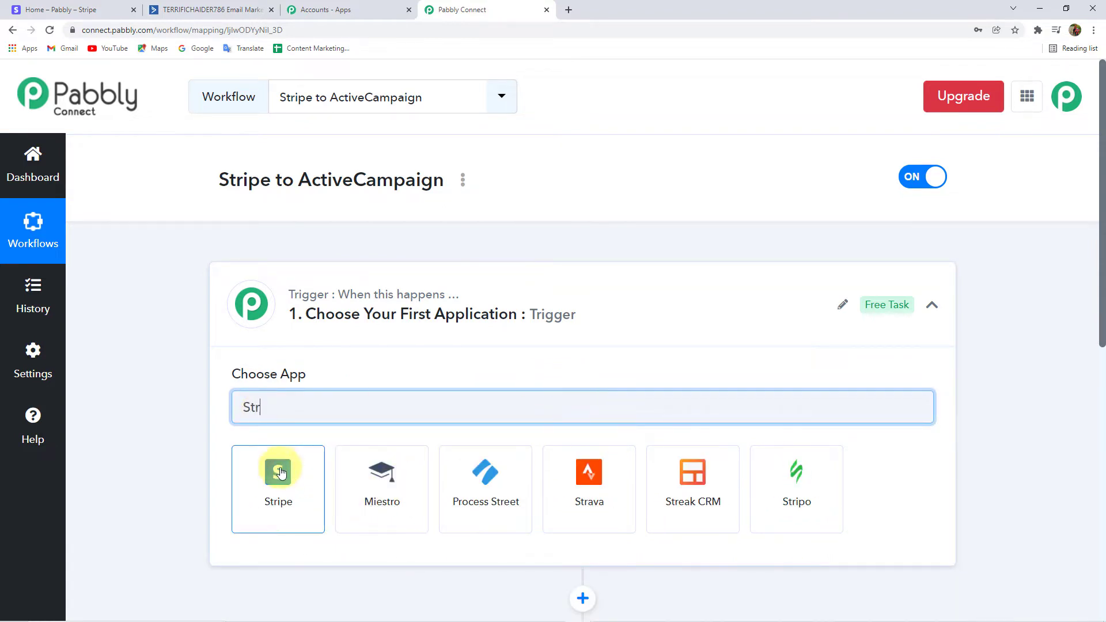
{"action": "left_click", "coordinate": [278, 472]}
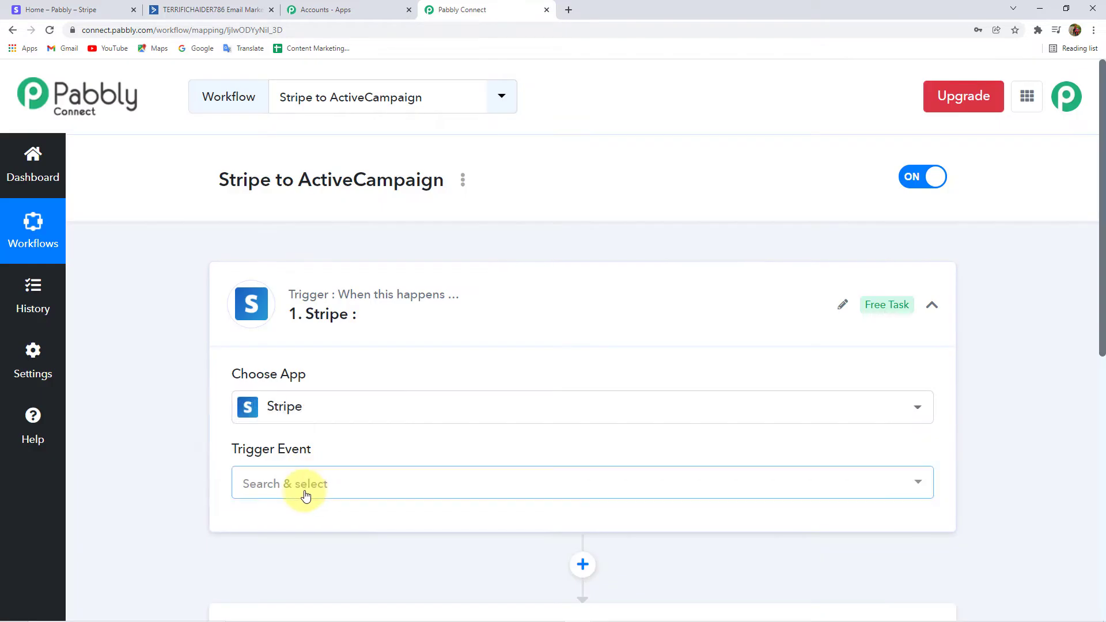
{"action": "left_click", "coordinate": [304, 489]}
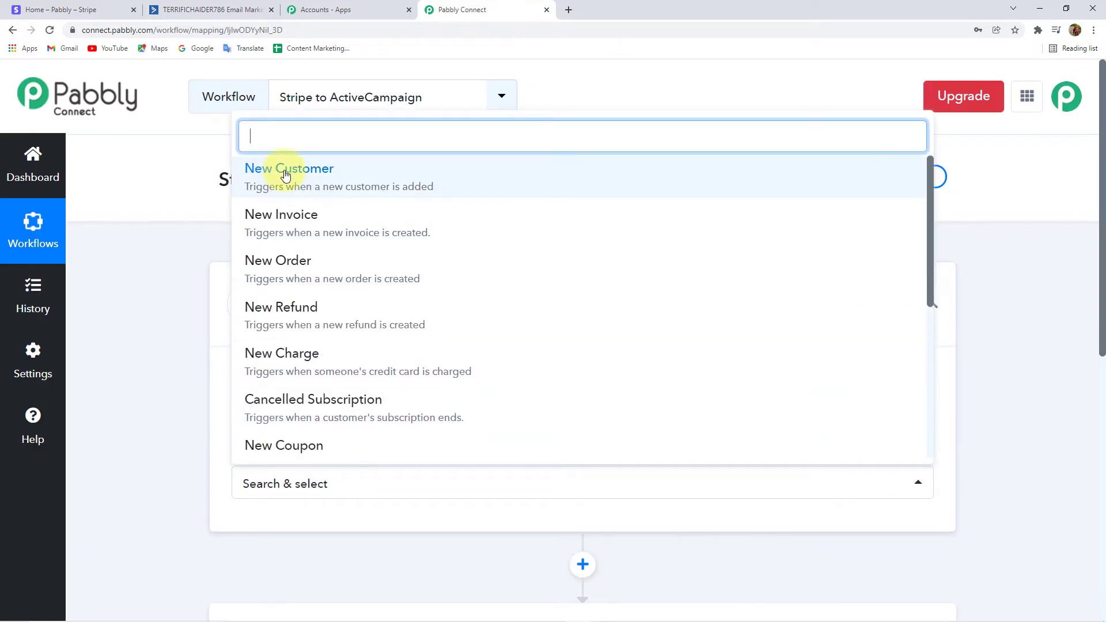
{"action": "scroll", "coordinate": [326, 308], "scroll_direction": "down", "scroll_amount": 5}
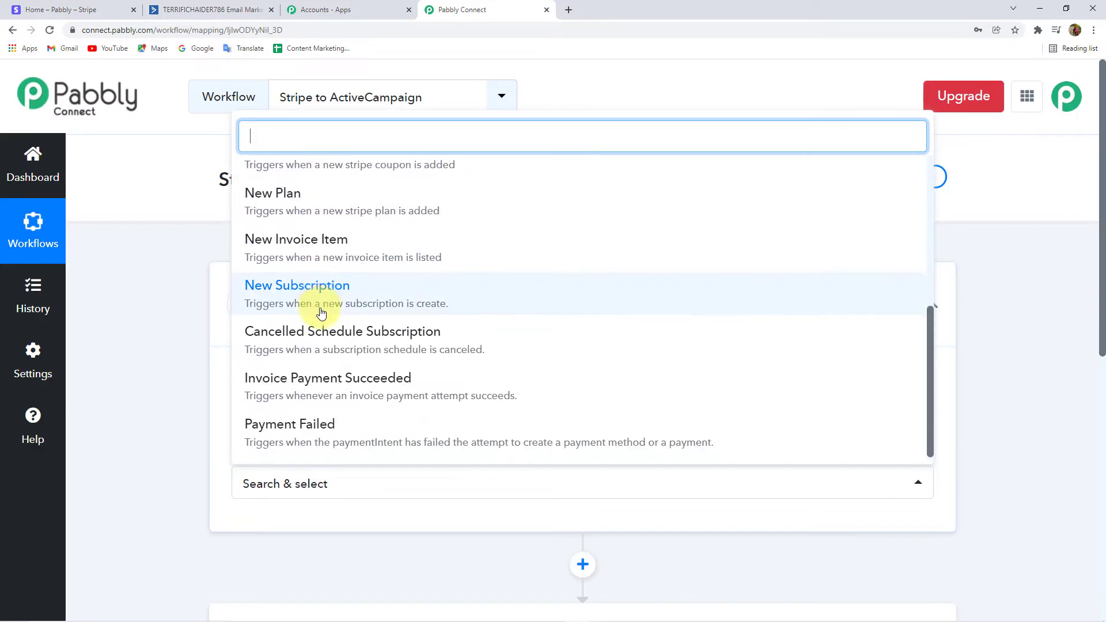
{"action": "scroll", "coordinate": [323, 346], "scroll_direction": "up", "scroll_amount": 5}
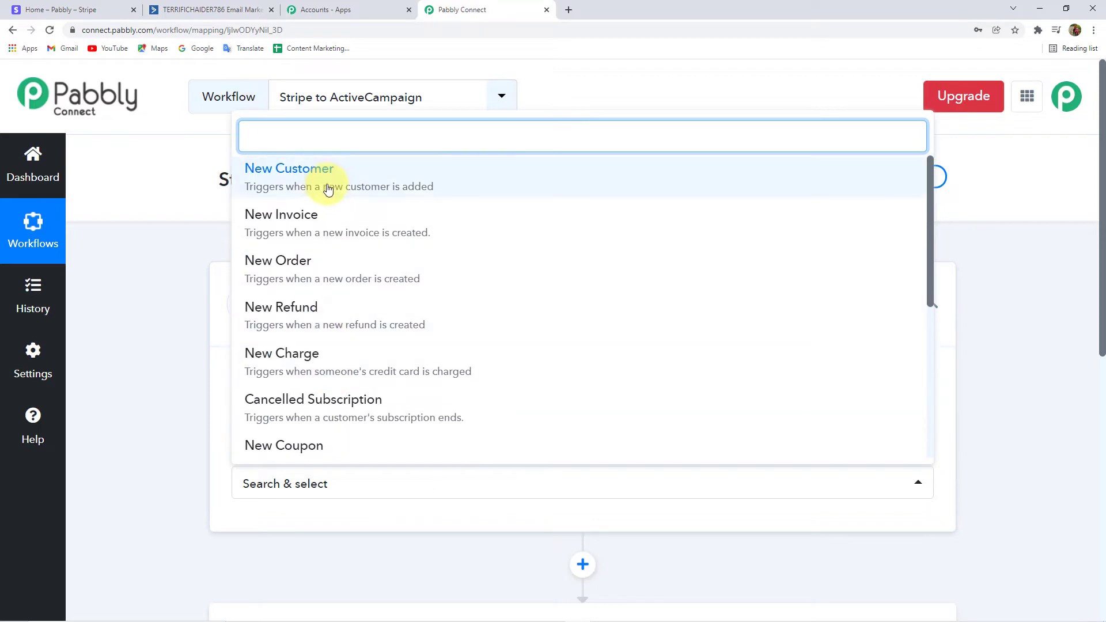
{"action": "left_click", "coordinate": [323, 180]}
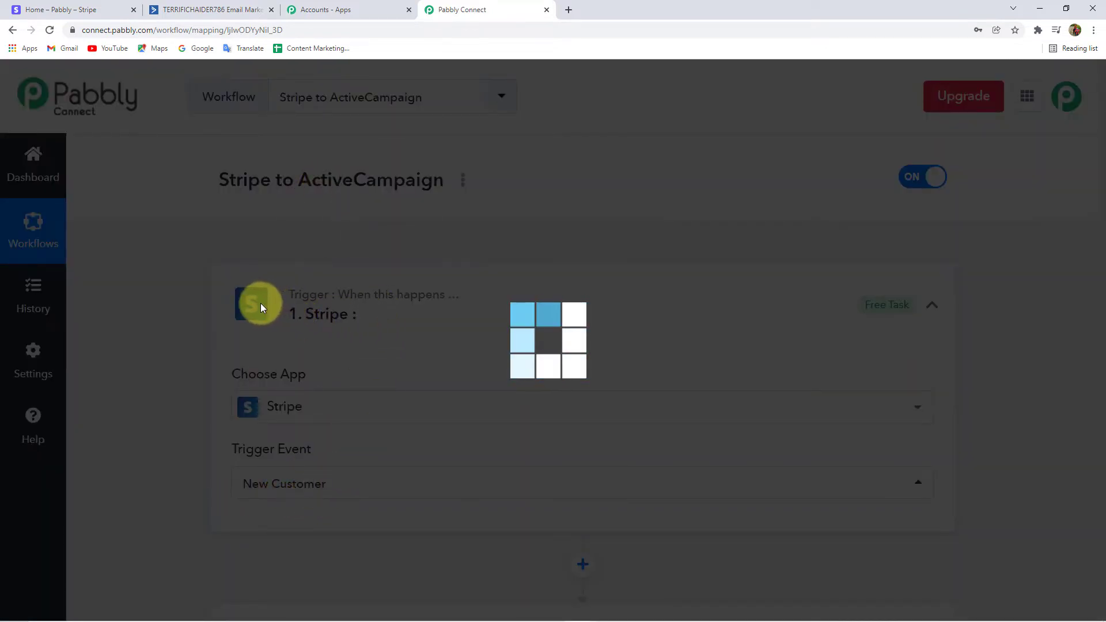
Copy the trigger's webhook URL for use in Stripe.
{"action": "scroll", "coordinate": [192, 394], "scroll_direction": "down", "scroll_amount": 5}
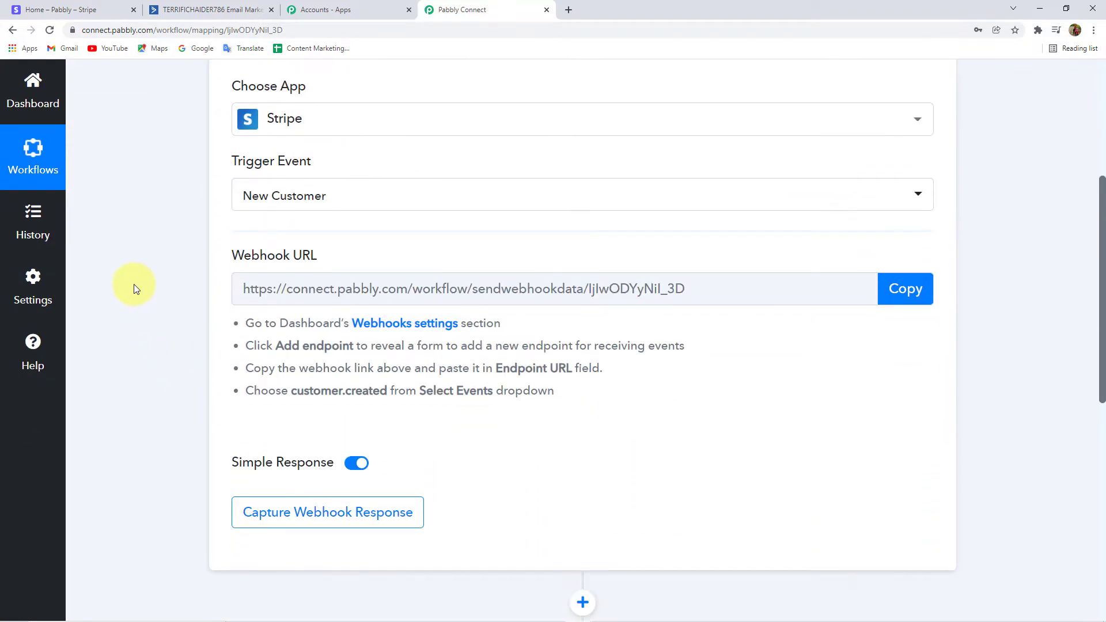
{"action": "triple_click", "coordinate": [255, 253]}
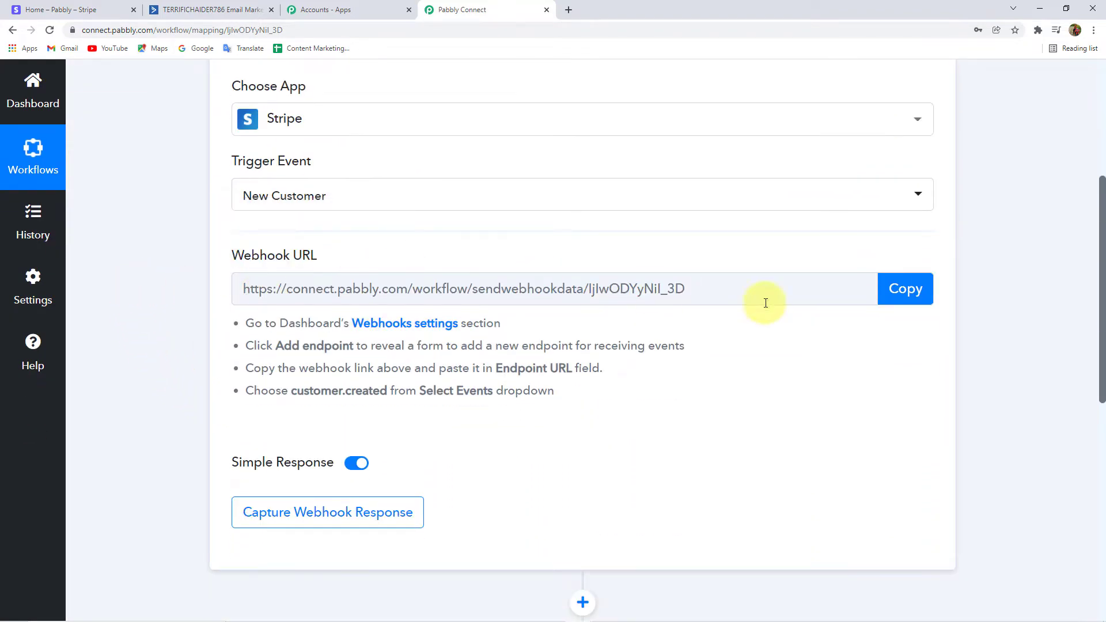
{"action": "left_click", "coordinate": [905, 291]}
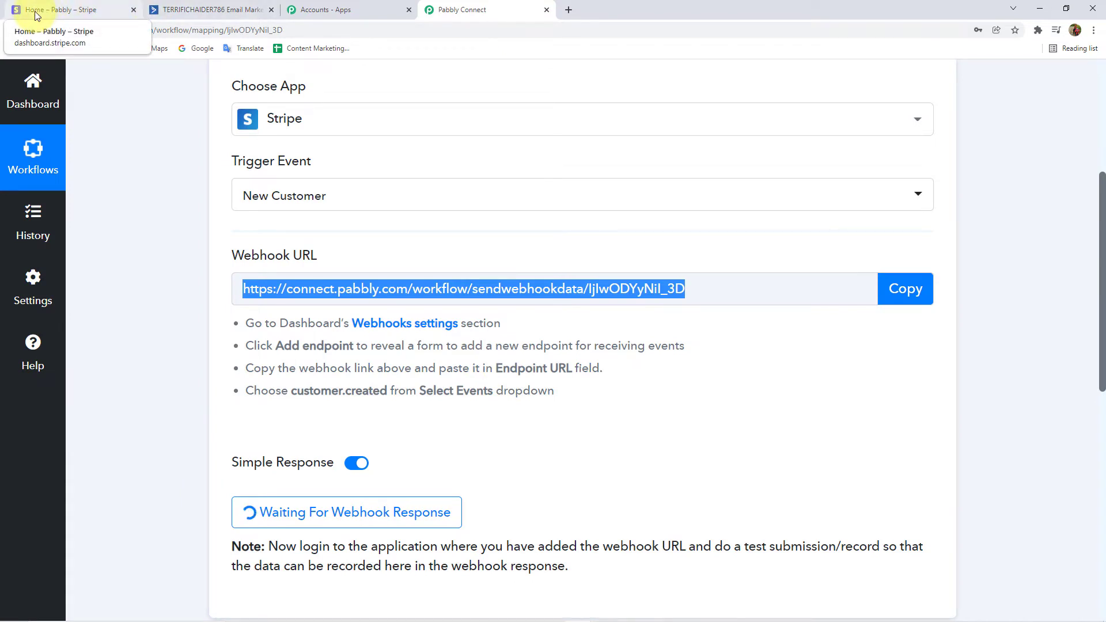
In Stripe's Developers > Webhooks page, open the Add endpoint form.
{"action": "left_click", "coordinate": [37, 15]}
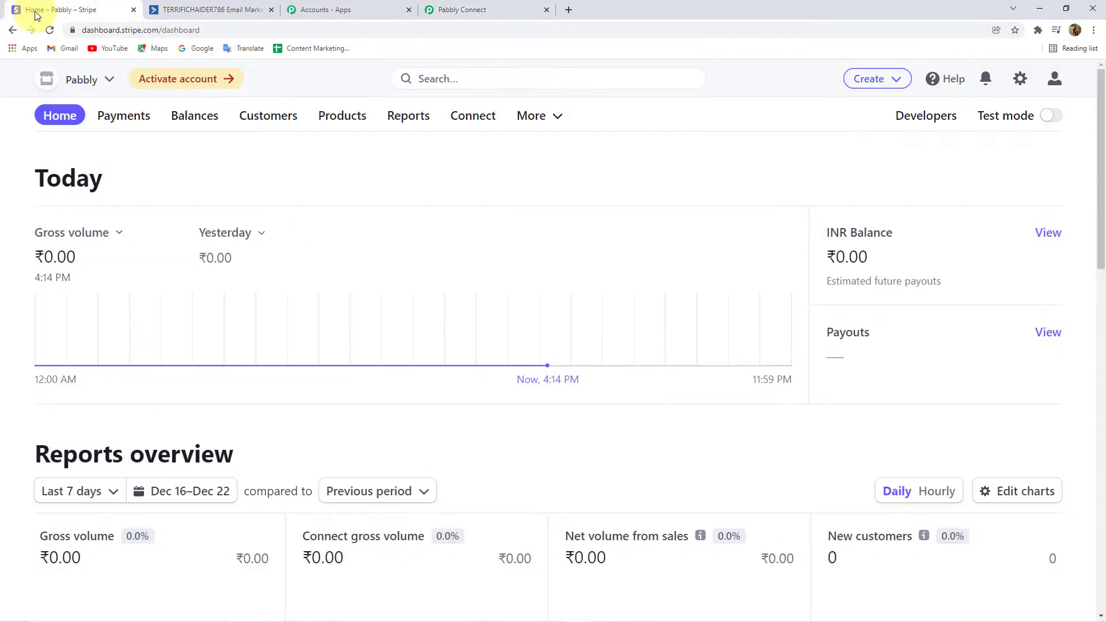
{"action": "left_click", "coordinate": [927, 119]}
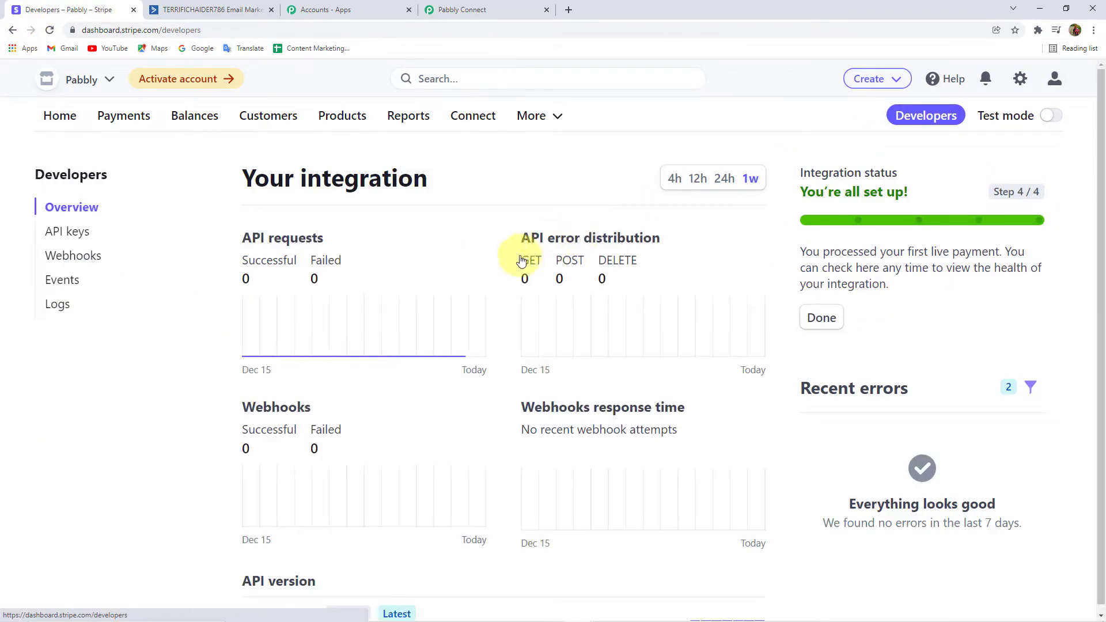
{"action": "left_click", "coordinate": [89, 263]}
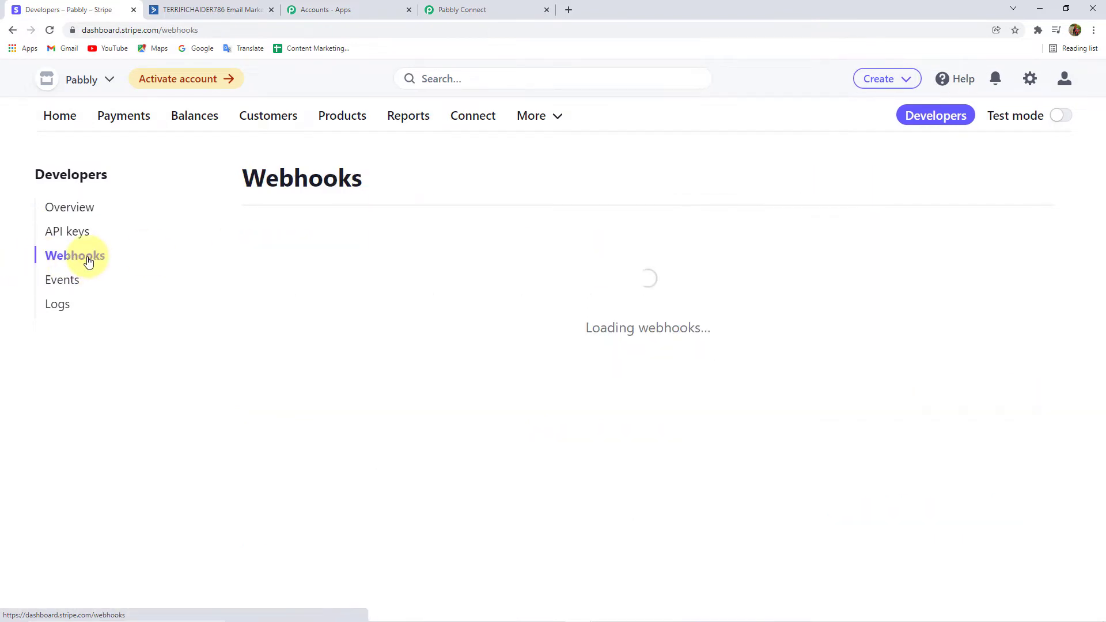
{"action": "left_click", "coordinate": [1093, 30]}
{"action": "left_click", "coordinate": [656, 51]}
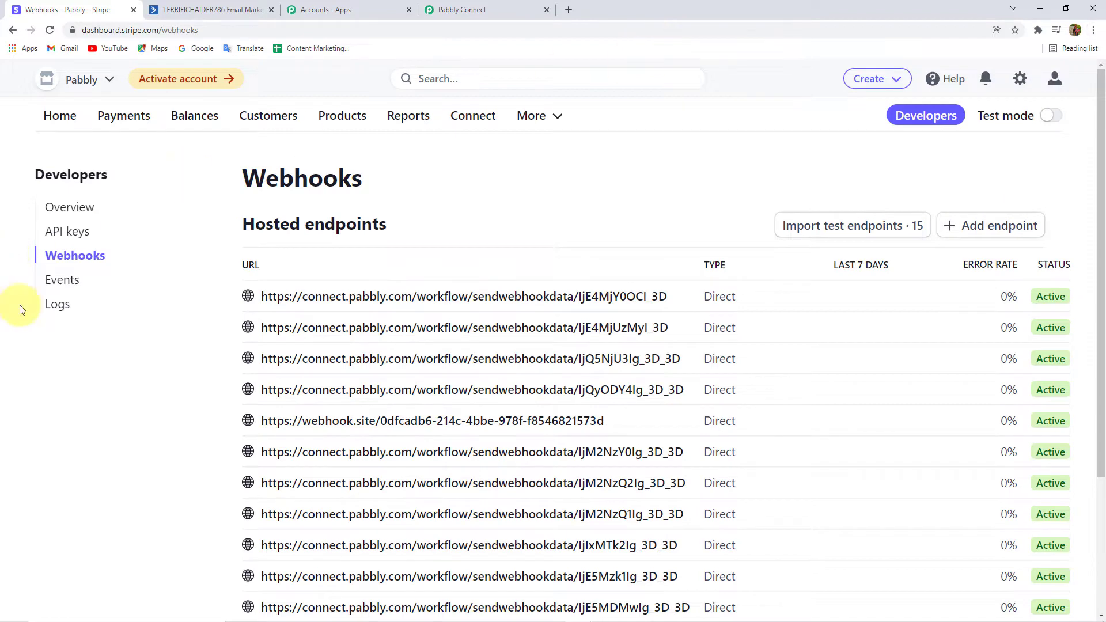
{"action": "scroll", "coordinate": [469, 350], "scroll_direction": "down", "scroll_amount": 3}
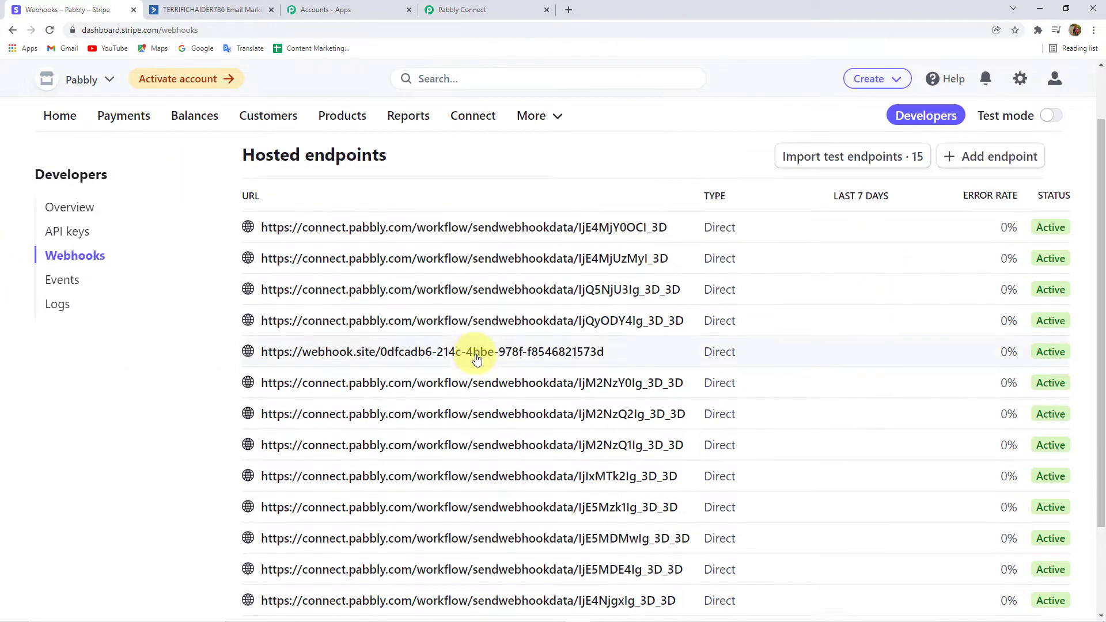
{"action": "scroll", "coordinate": [477, 359], "scroll_direction": "up", "scroll_amount": 3}
{"action": "scroll", "coordinate": [476, 358], "scroll_direction": "up", "scroll_amount": 1}
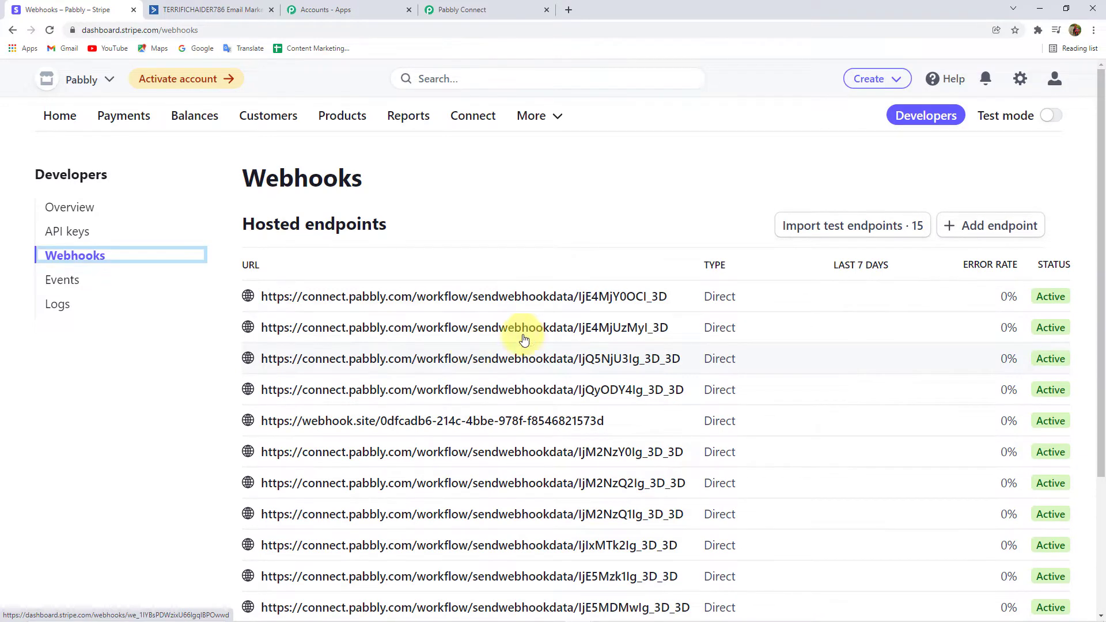
{"action": "left_click", "coordinate": [1005, 228]}
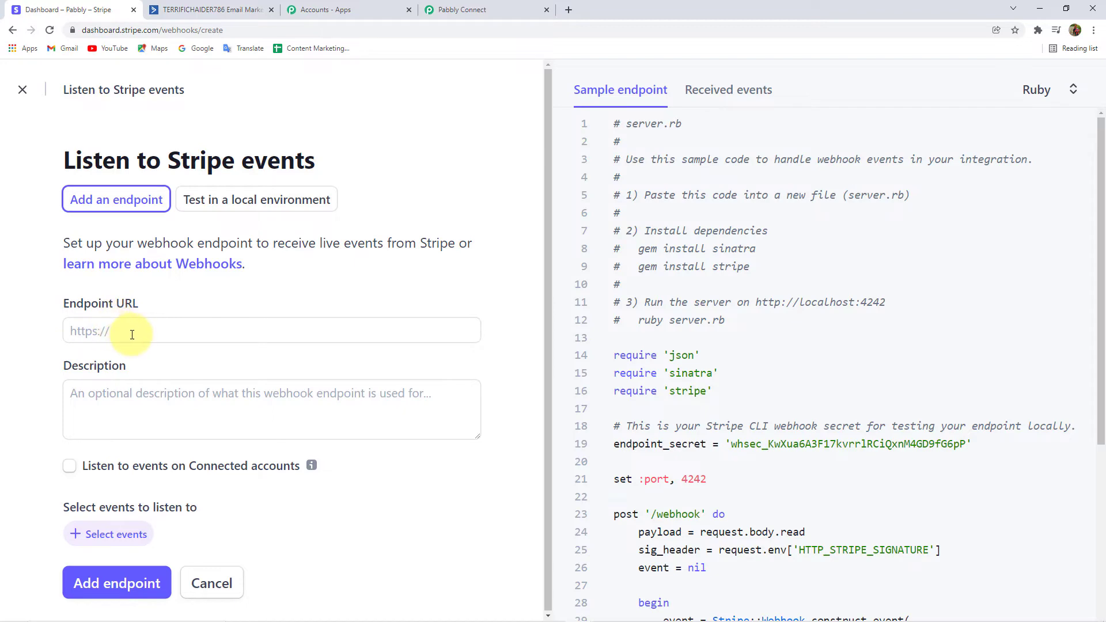
Paste the Pabbly webhook URL into Stripe's Endpoint URL field.
{"action": "left_click", "coordinate": [478, 10]}
{"action": "left_click", "coordinate": [921, 288]}
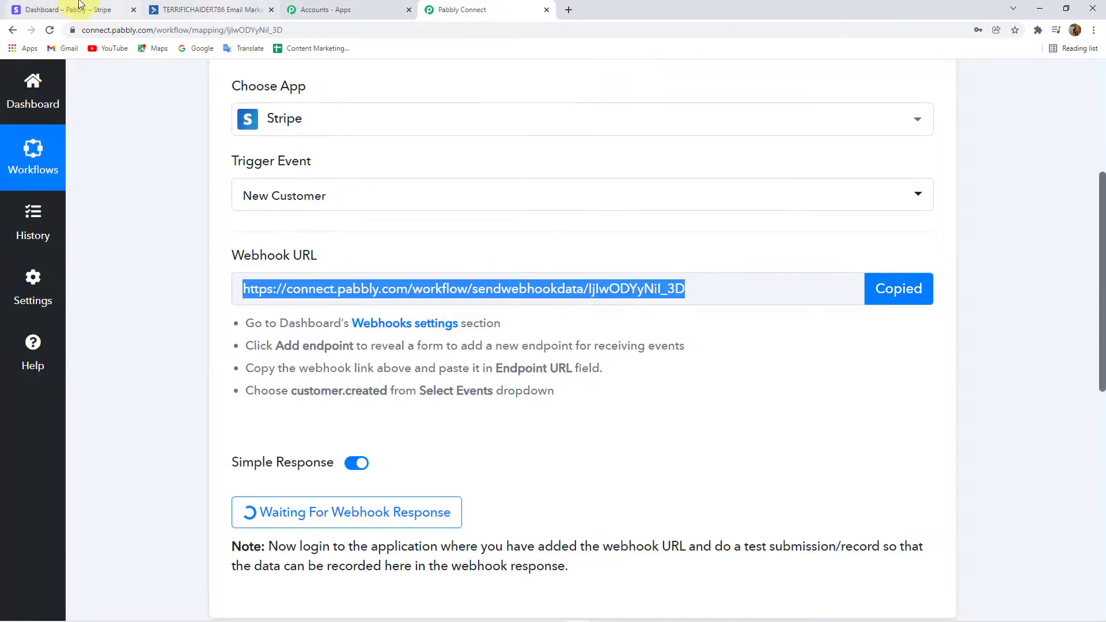
{"action": "left_click", "coordinate": [63, 10]}
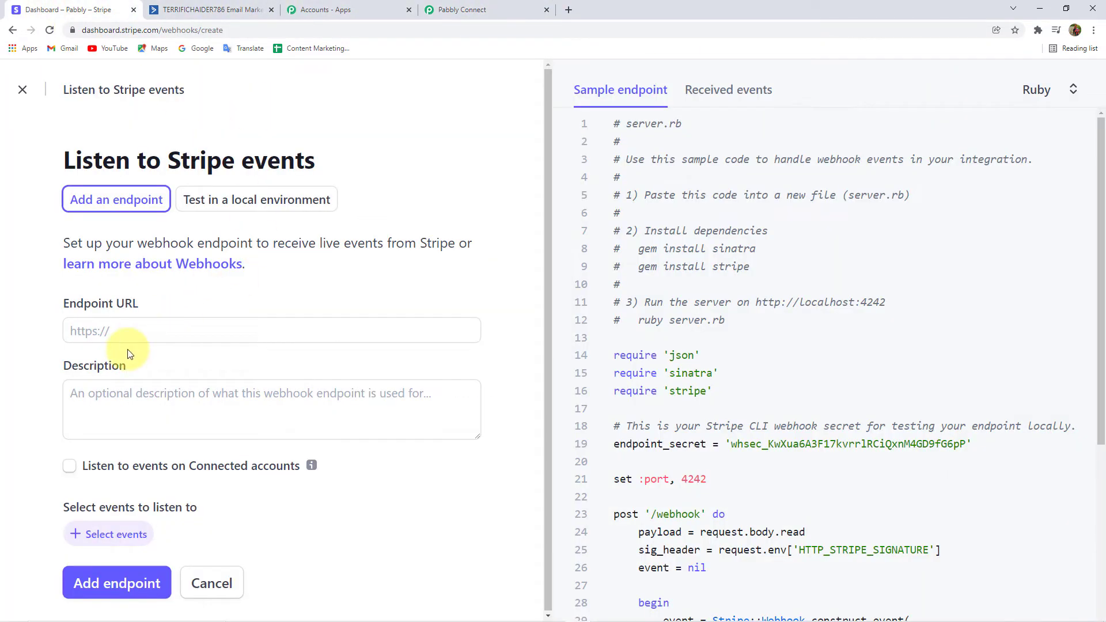
{"action": "left_click", "coordinate": [135, 328]}
{"action": "key", "text": "ctrl+v"}
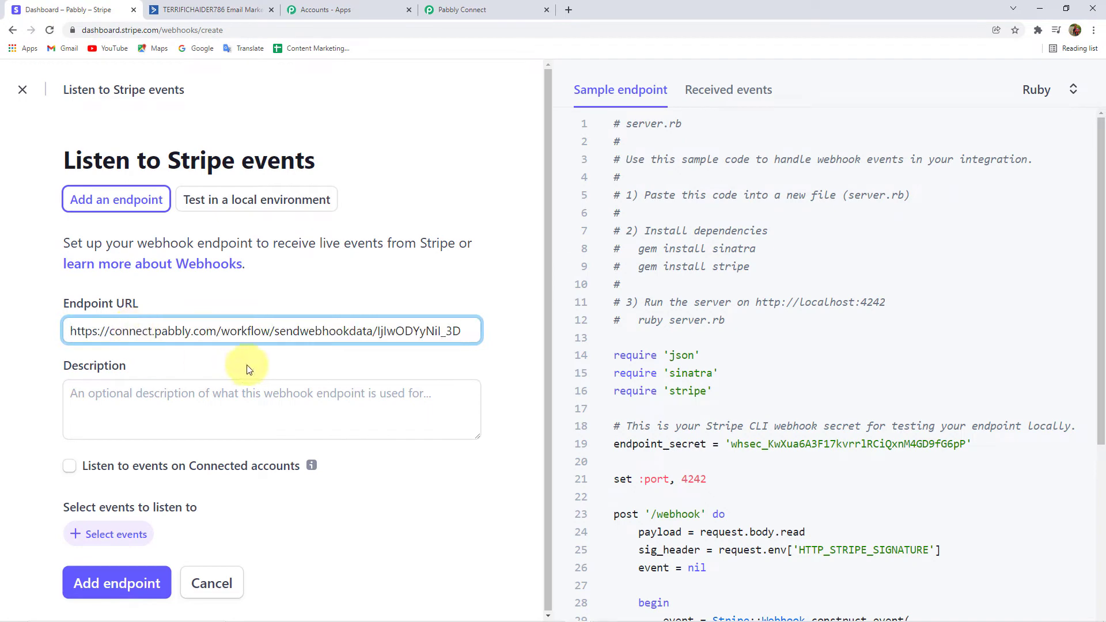
{"action": "left_click", "coordinate": [35, 336]}
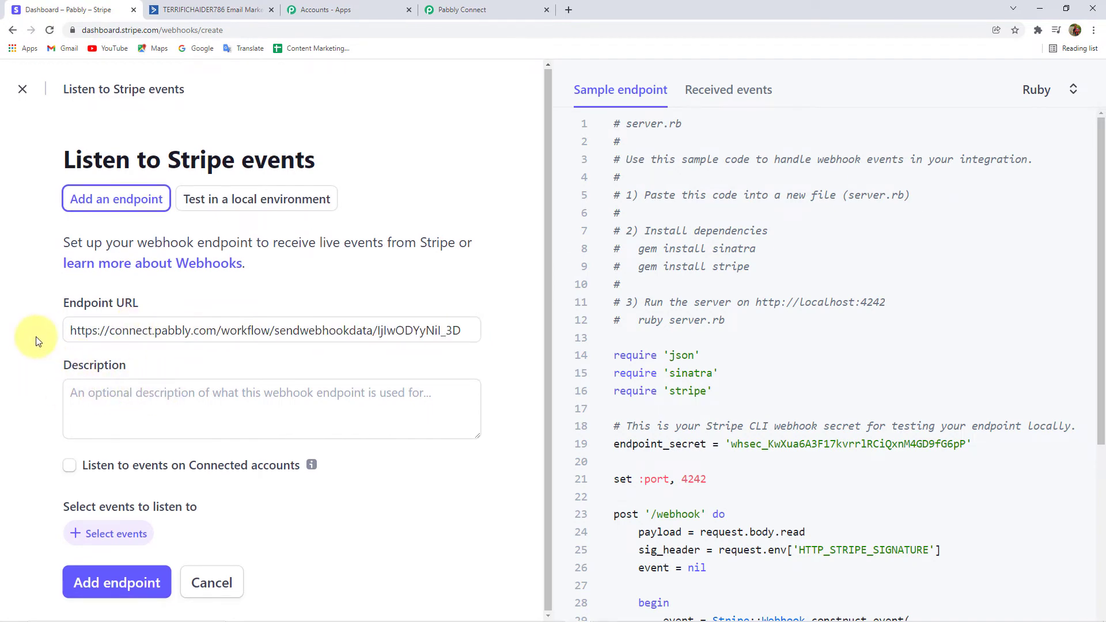
Browse Stripe's event list, checking the workflow for the needed event.
{"action": "left_click", "coordinate": [134, 542]}
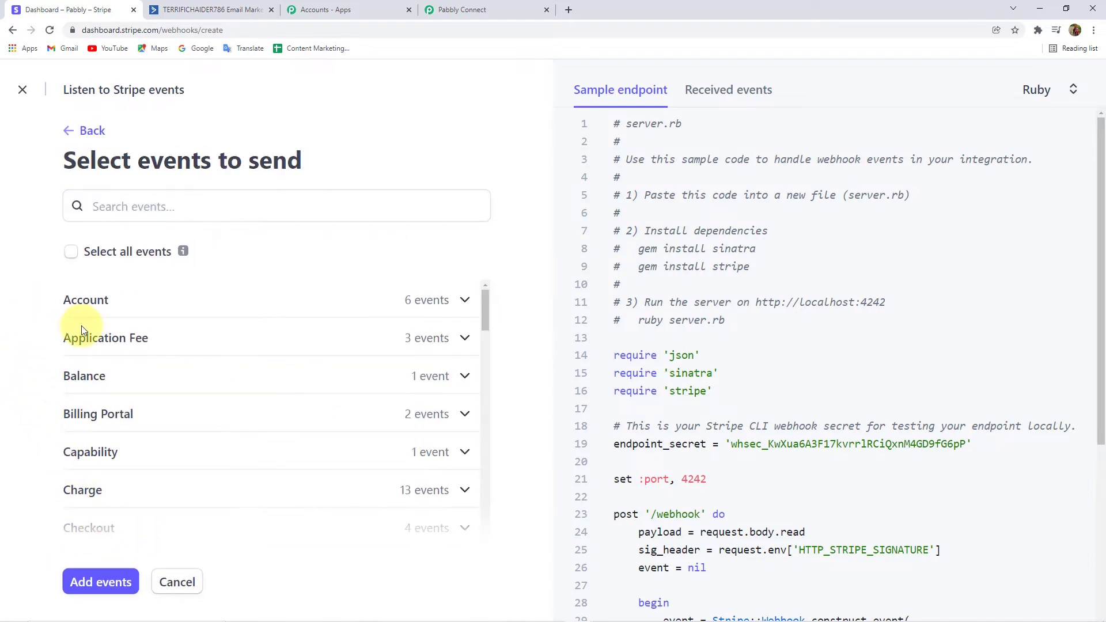
{"action": "scroll", "coordinate": [141, 339], "scroll_direction": "down", "scroll_amount": 9}
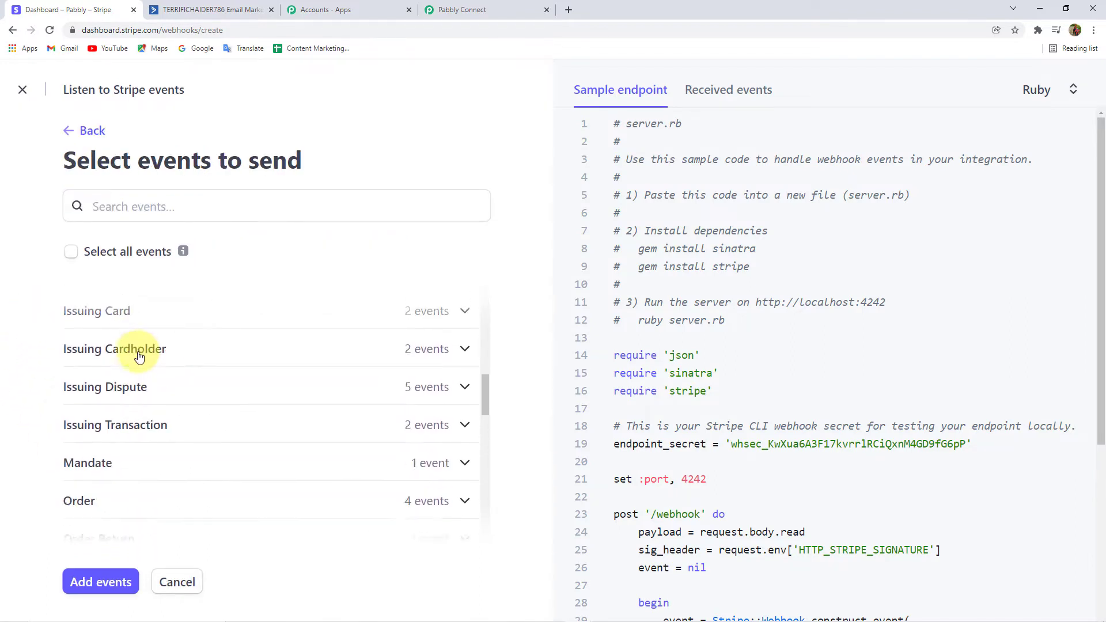
{"action": "scroll", "coordinate": [138, 375], "scroll_direction": "down", "scroll_amount": 1}
{"action": "scroll", "coordinate": [126, 403], "scroll_direction": "up", "scroll_amount": 3}
{"action": "scroll", "coordinate": [118, 389], "scroll_direction": "down", "scroll_amount": 9}
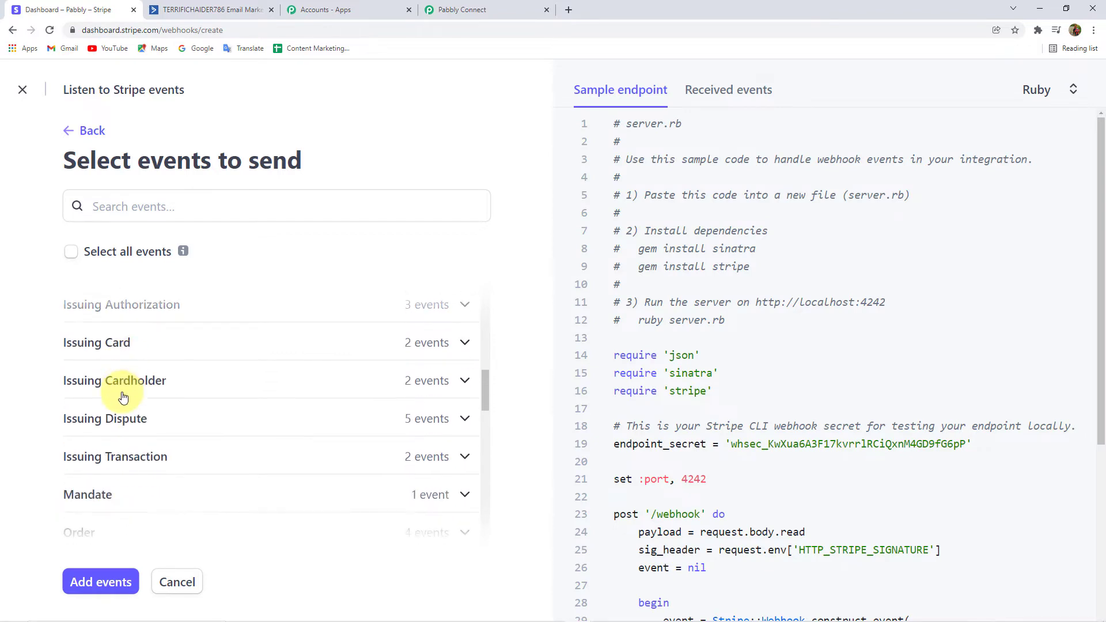
{"action": "scroll", "coordinate": [119, 390], "scroll_direction": "up", "scroll_amount": 2}
{"action": "scroll", "coordinate": [119, 394], "scroll_direction": "down", "scroll_amount": 6}
{"action": "scroll", "coordinate": [116, 399], "scroll_direction": "down", "scroll_amount": 4}
{"action": "scroll", "coordinate": [116, 406], "scroll_direction": "up", "scroll_amount": 4}
{"action": "left_click", "coordinate": [478, 9]}
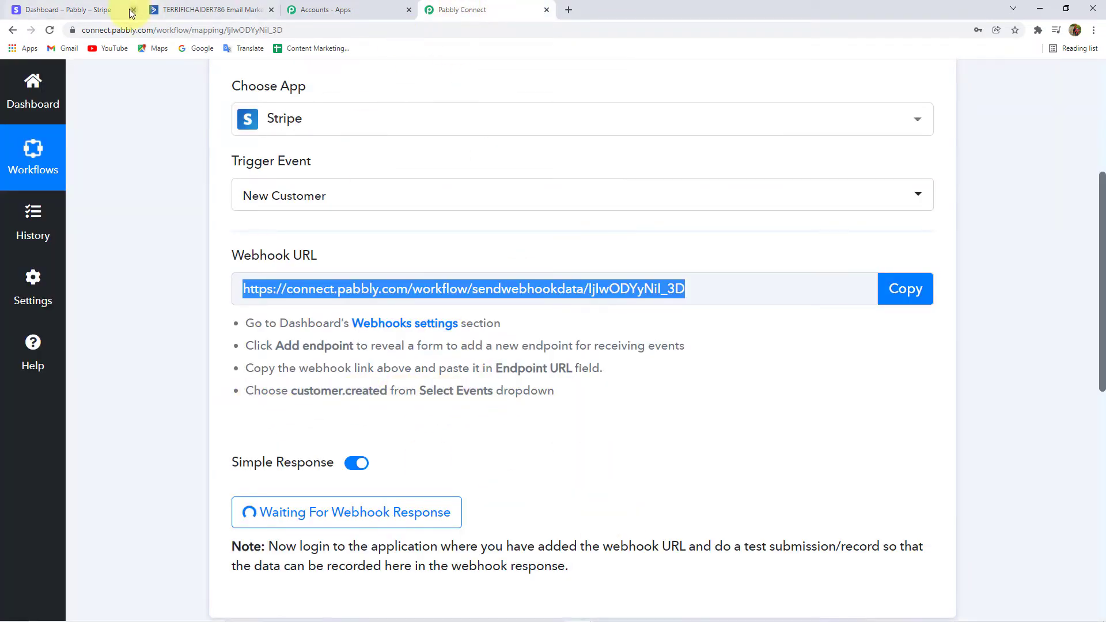
{"action": "left_click", "coordinate": [76, 10]}
{"action": "scroll", "coordinate": [117, 437], "scroll_direction": "down", "scroll_amount": 4}
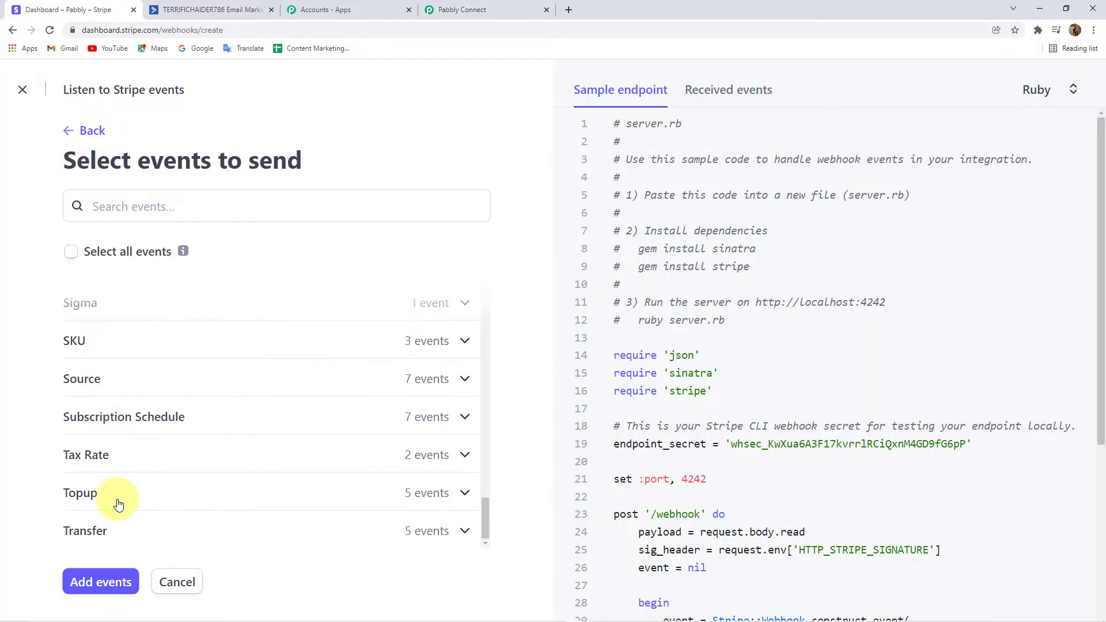
{"action": "scroll", "coordinate": [116, 496], "scroll_direction": "up", "scroll_amount": 10}
{"action": "scroll", "coordinate": [101, 431], "scroll_direction": "up", "scroll_amount": 10}
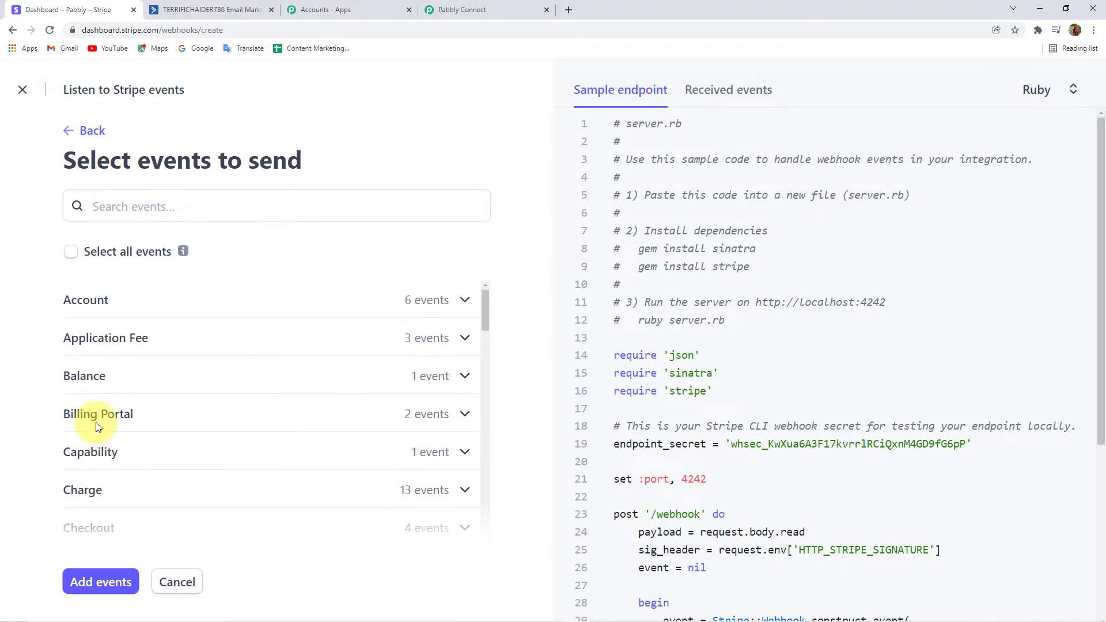
Select customer.created under the Customer category and add it to the endpoint.
{"action": "left_click", "coordinate": [464, 305]}
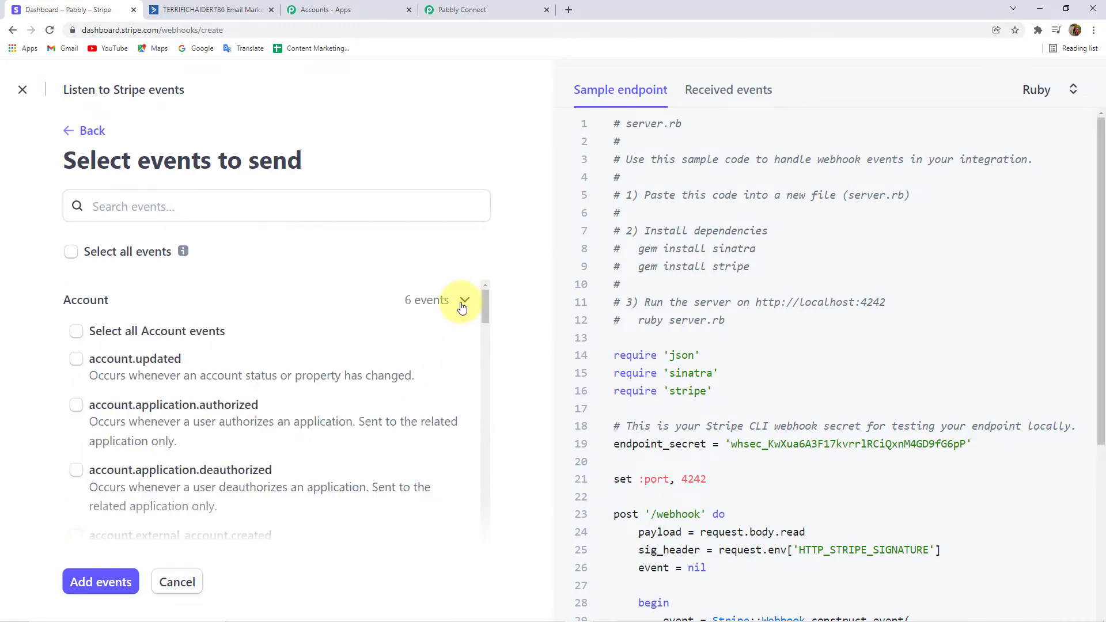
{"action": "left_click", "coordinate": [463, 305]}
{"action": "scroll", "coordinate": [139, 346], "scroll_direction": "down", "scroll_amount": 3}
{"action": "scroll", "coordinate": [140, 315], "scroll_direction": "up", "scroll_amount": 3}
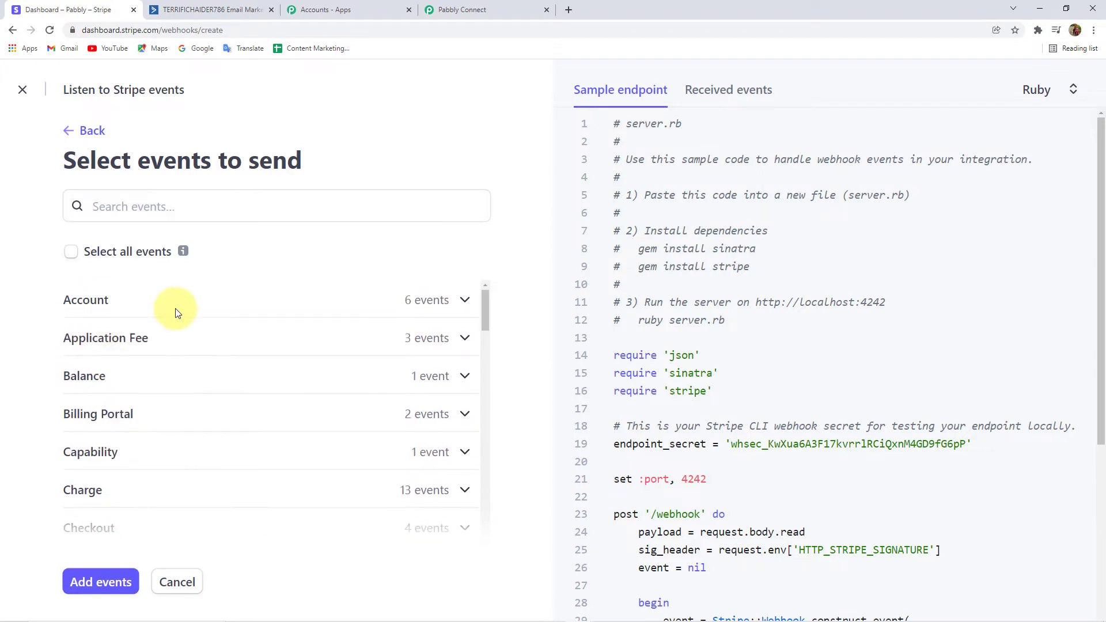
{"action": "left_click", "coordinate": [140, 315]}
{"action": "scroll", "coordinate": [147, 403], "scroll_direction": "down", "scroll_amount": 3}
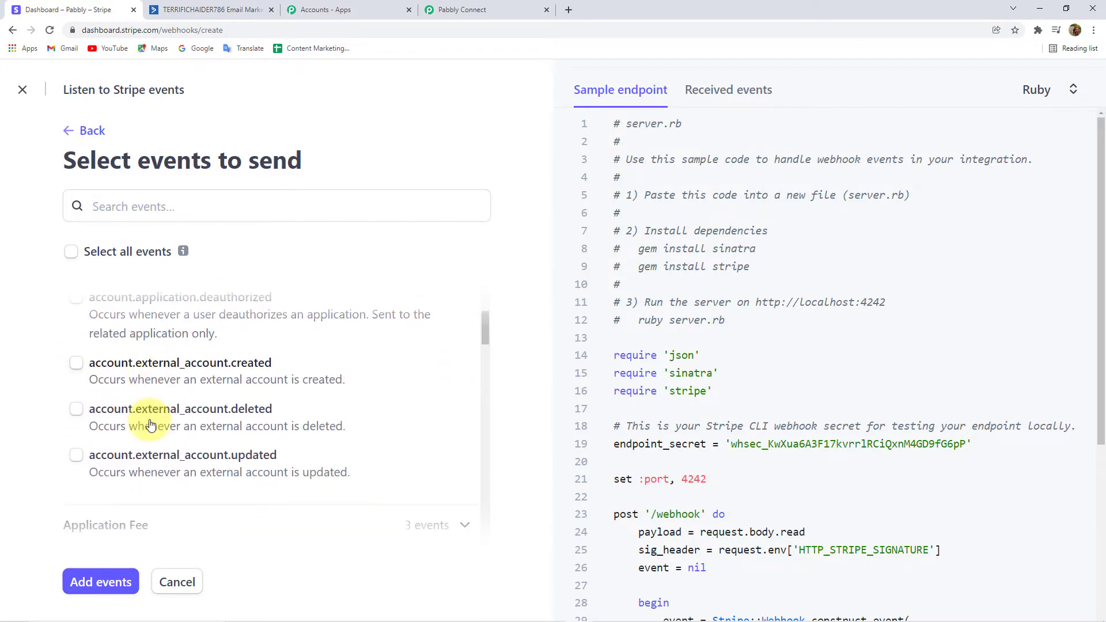
{"action": "scroll", "coordinate": [150, 425], "scroll_direction": "down", "scroll_amount": 1}
{"action": "scroll", "coordinate": [123, 375], "scroll_direction": "down", "scroll_amount": 4}
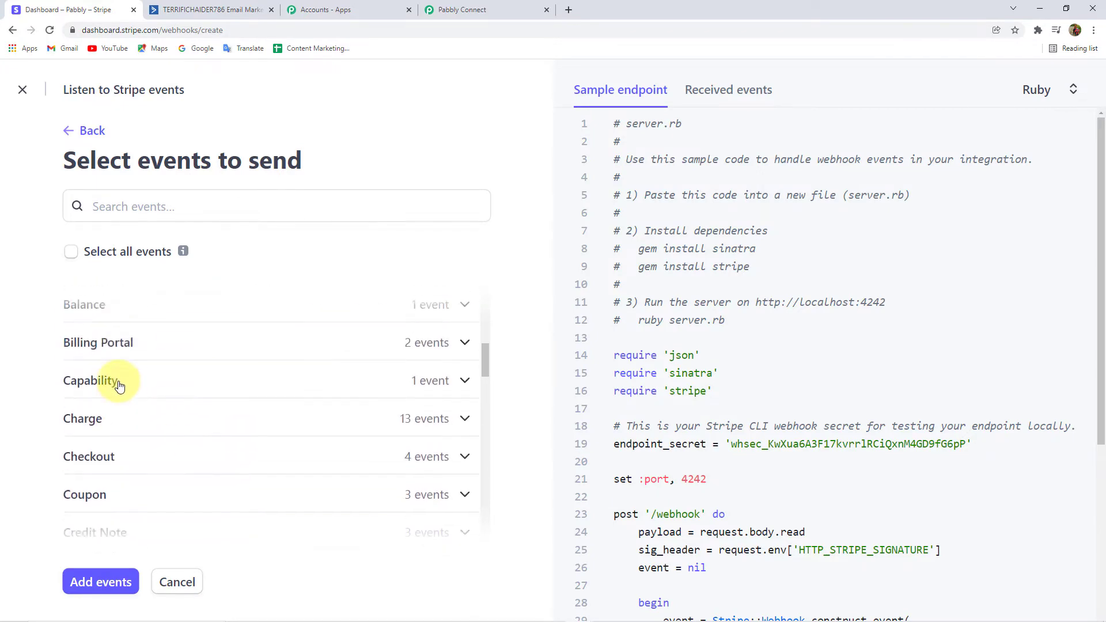
{"action": "scroll", "coordinate": [117, 389], "scroll_direction": "down", "scroll_amount": 1}
{"action": "scroll", "coordinate": [111, 415], "scroll_direction": "down", "scroll_amount": 1}
{"action": "scroll", "coordinate": [111, 413], "scroll_direction": "down", "scroll_amount": 1}
{"action": "left_click", "coordinate": [411, 369]}
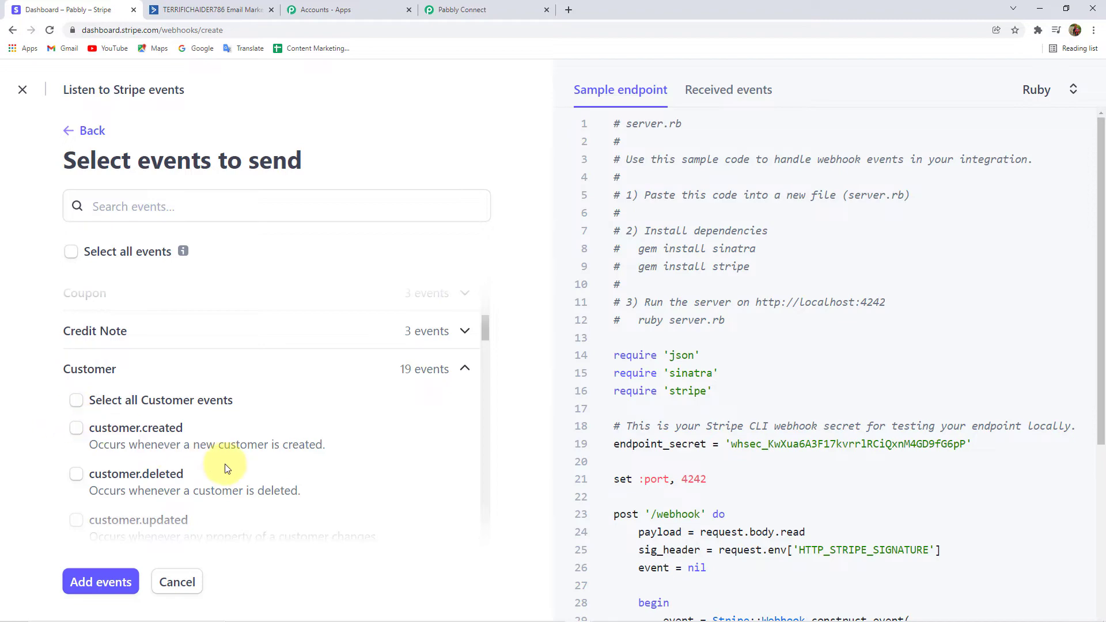
{"action": "left_click", "coordinate": [75, 431]}
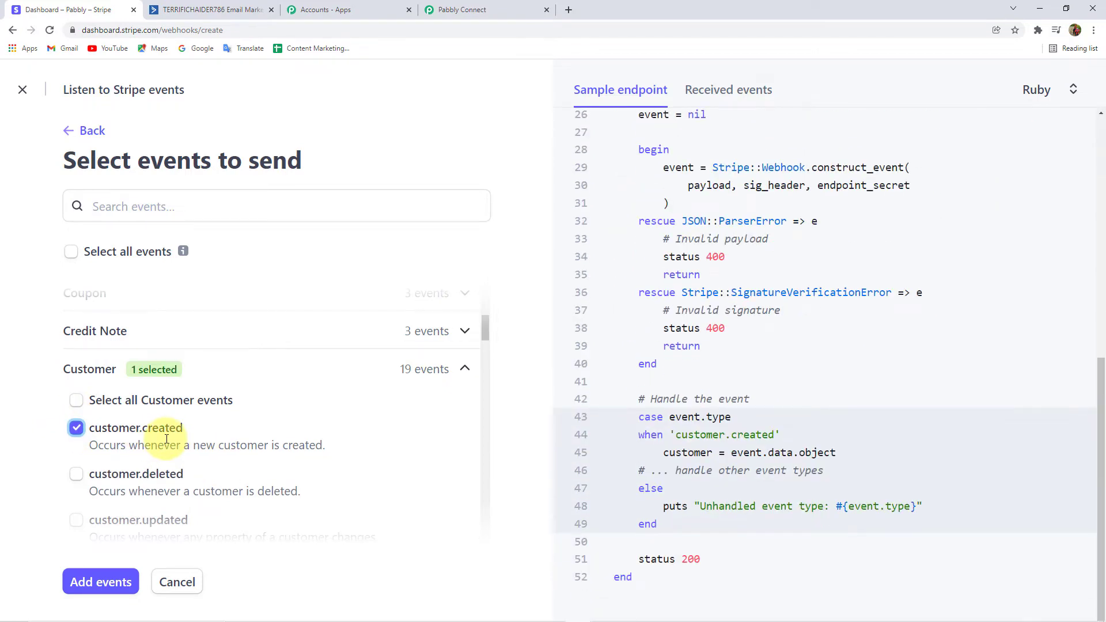
{"action": "left_click", "coordinate": [101, 583]}
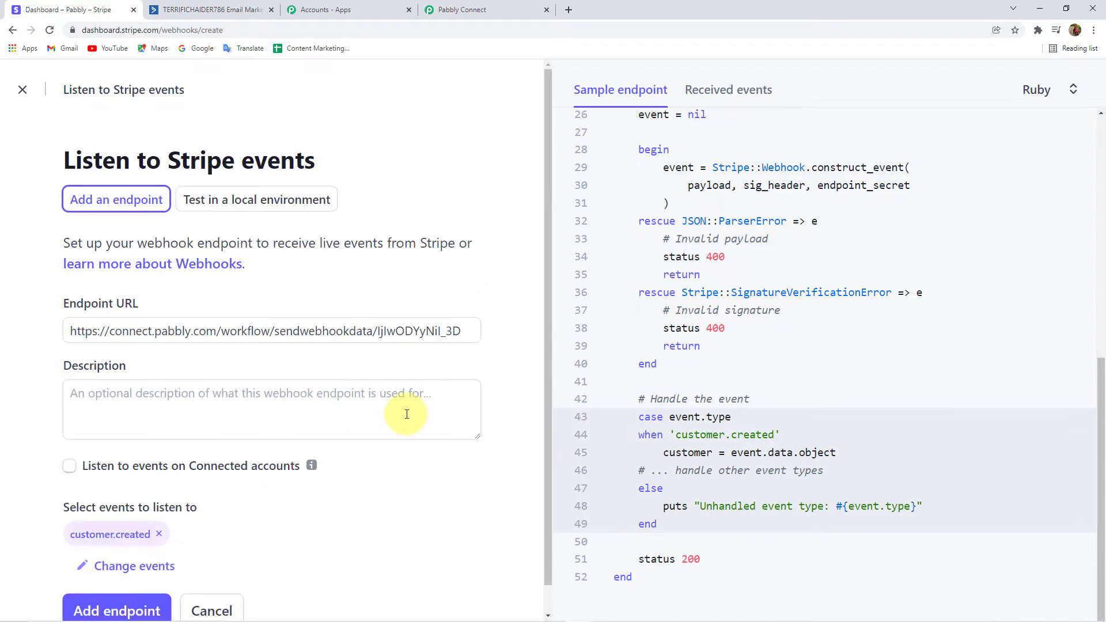
Create the webhook endpoint and compare its details with the Pabbly workflow.
{"action": "scroll", "coordinate": [286, 427], "scroll_direction": "down", "scroll_amount": 1}
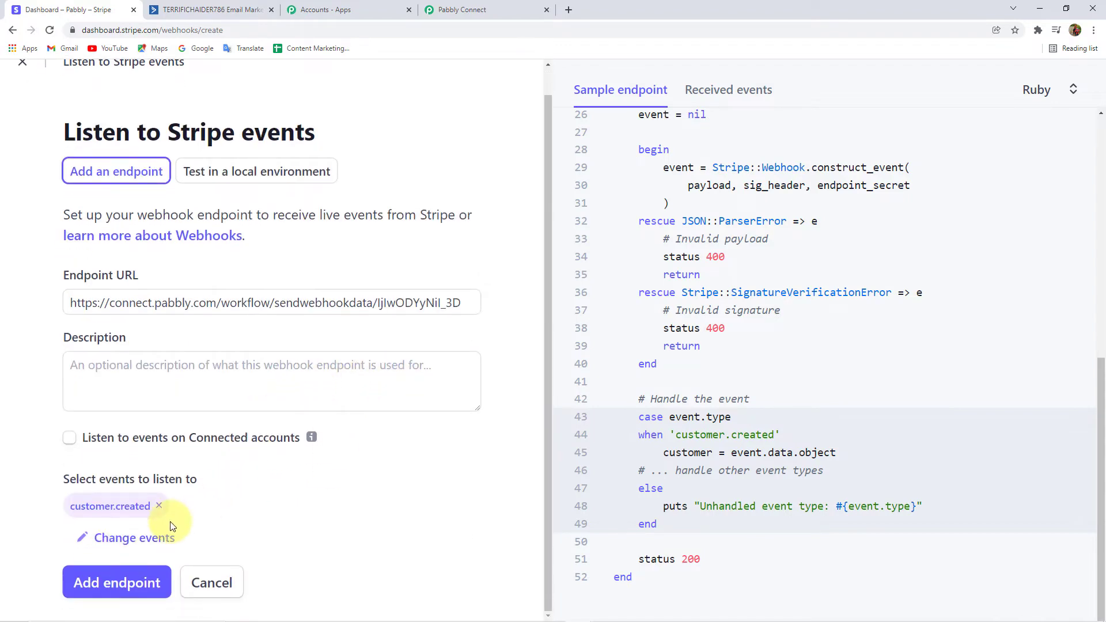
{"action": "left_click", "coordinate": [136, 583]}
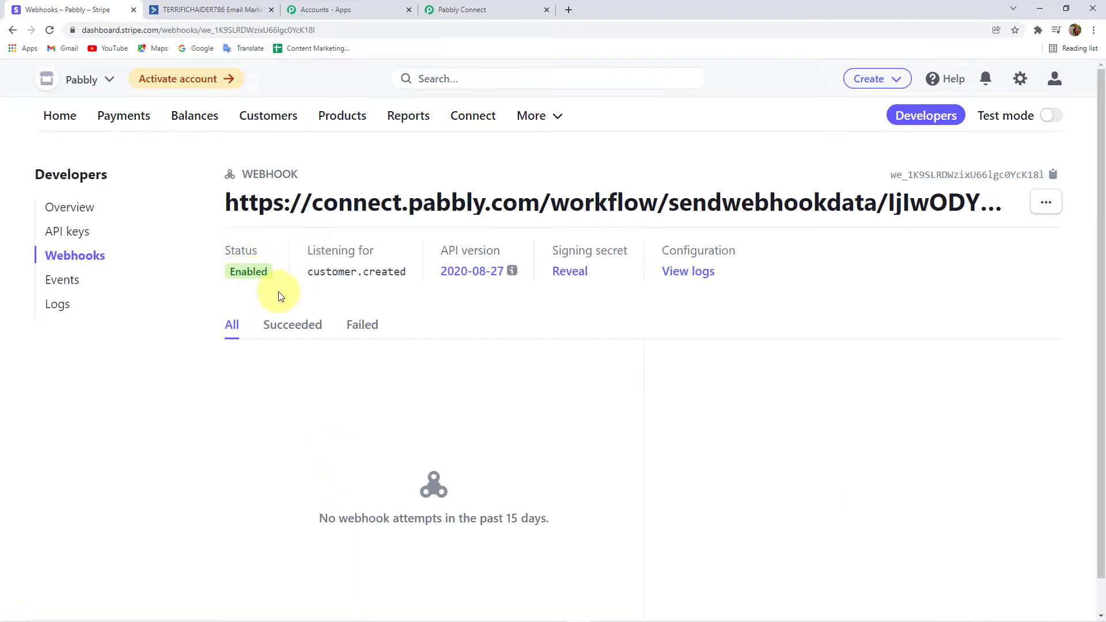
{"action": "left_click", "coordinate": [474, 10]}
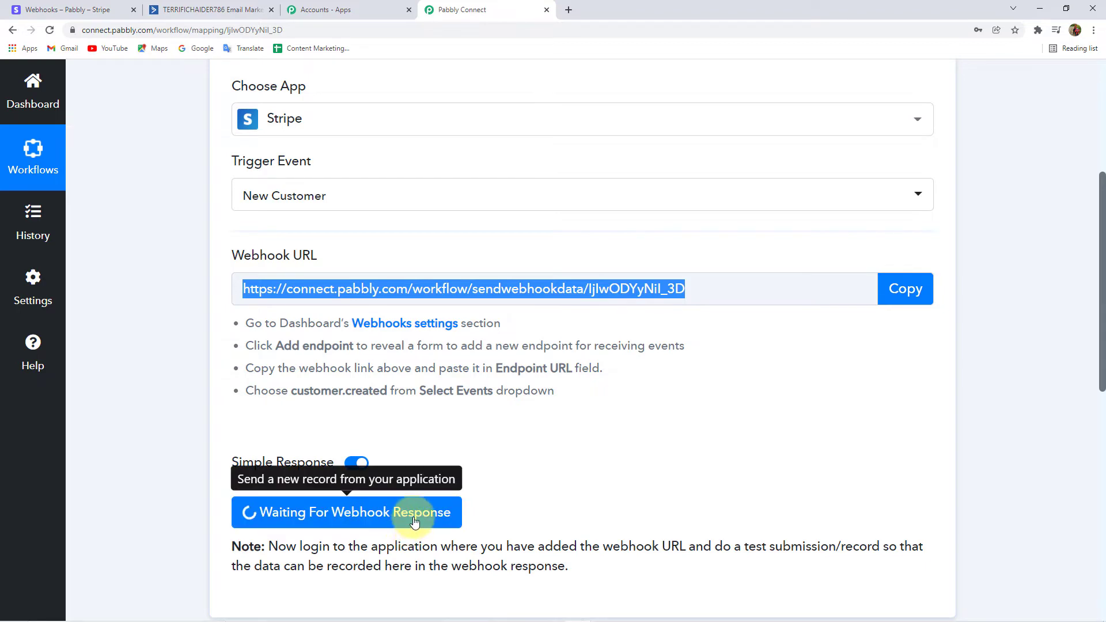
{"action": "left_click", "coordinate": [89, 7]}
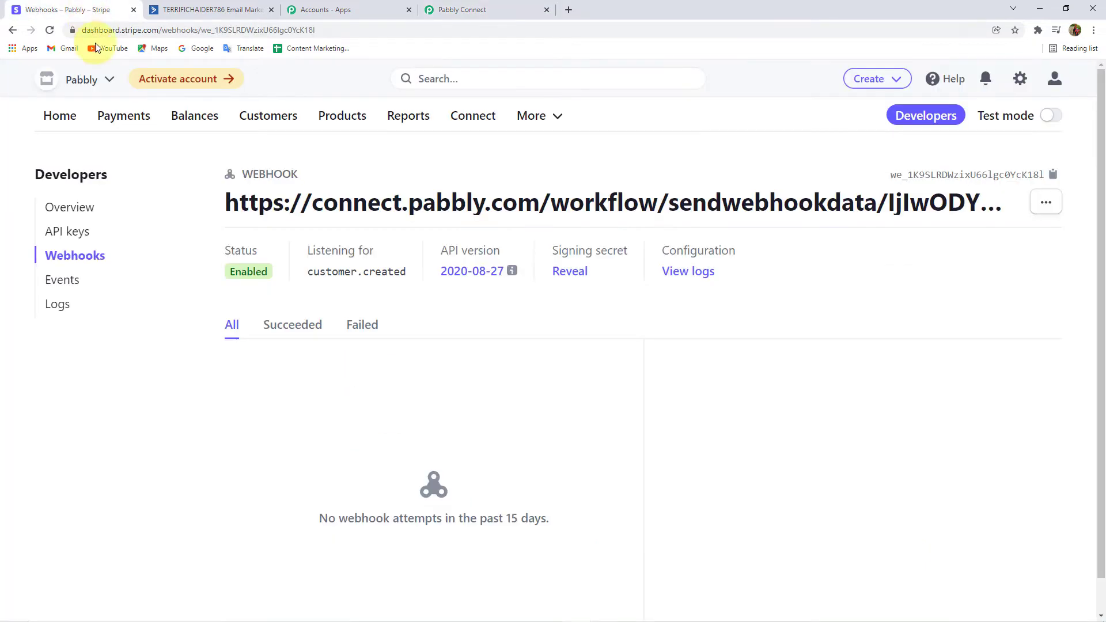
{"action": "left_click", "coordinate": [455, 10]}
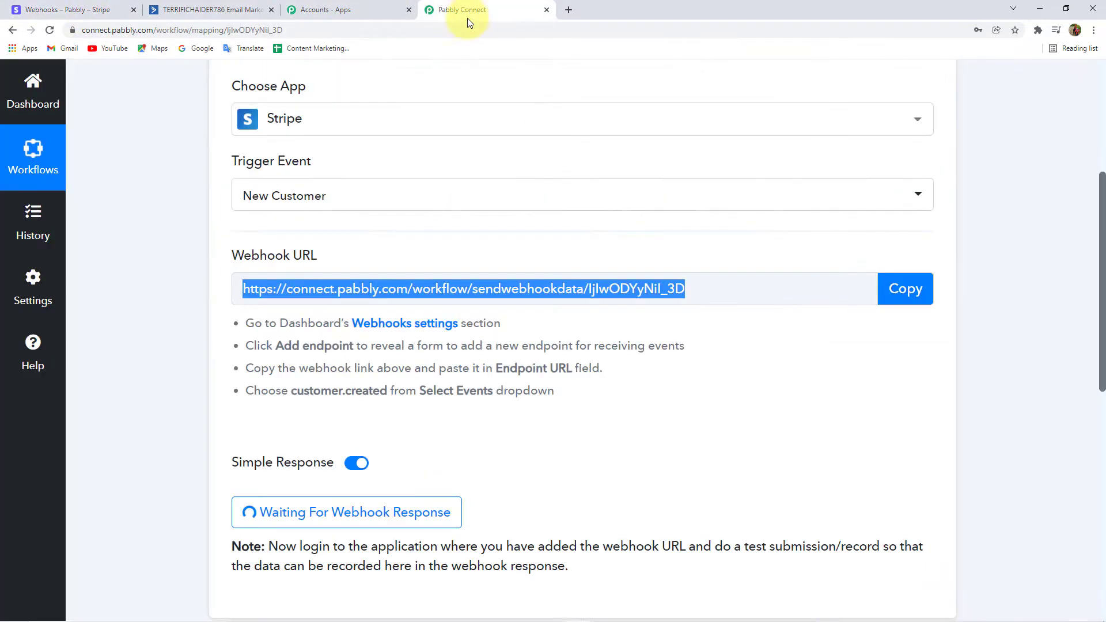
{"action": "left_click", "coordinate": [63, 6]}
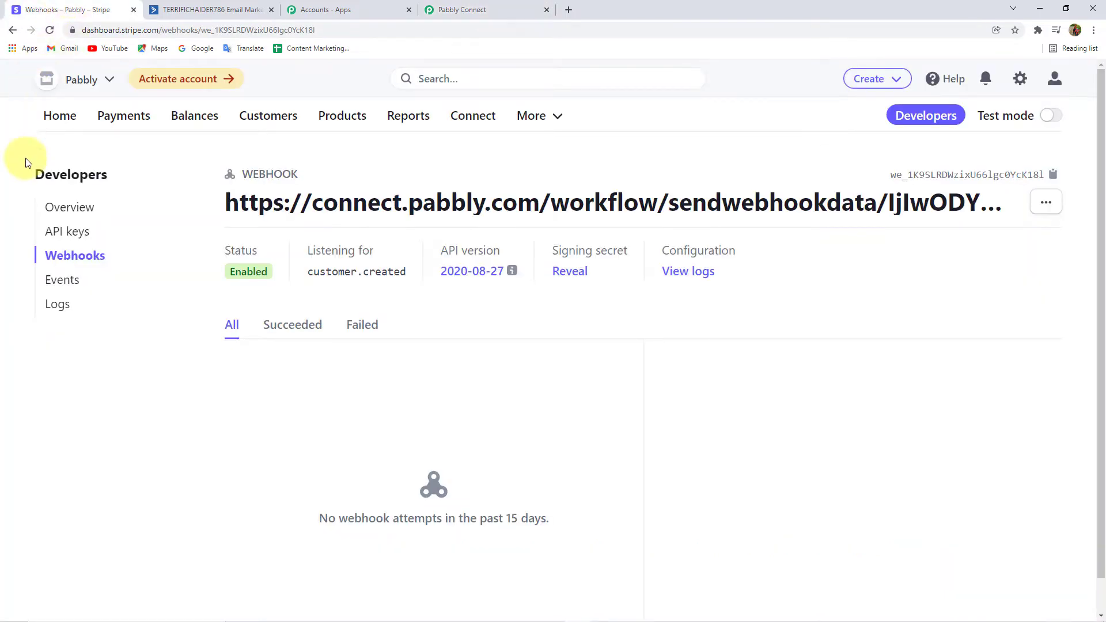
Start a new Stripe customer with name and email filled from suggestions.
{"action": "left_click", "coordinate": [256, 116]}
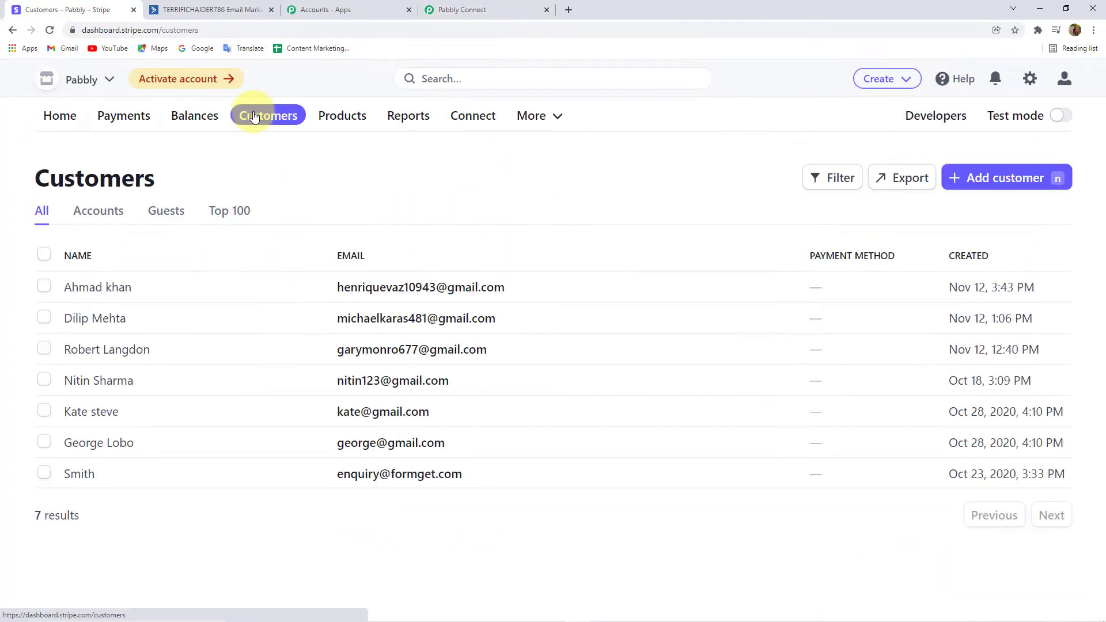
{"action": "left_click", "coordinate": [1000, 181]}
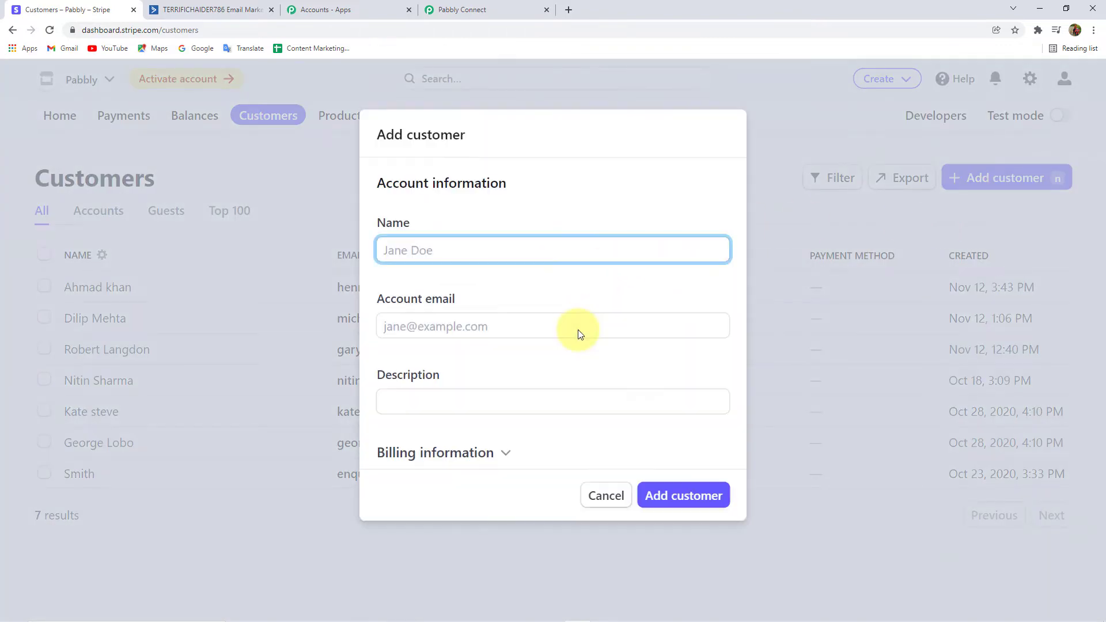
{"action": "left_click", "coordinate": [458, 254]}
{"action": "left_click", "coordinate": [424, 291]}
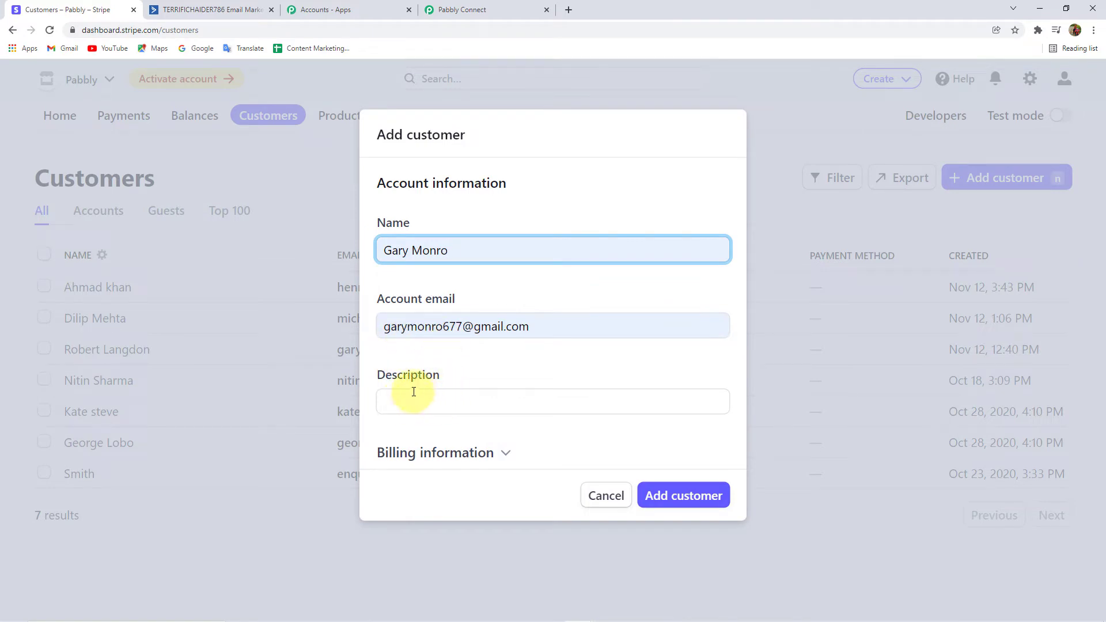
Enter the customer's phone number and set the billing country to India.
{"action": "left_click", "coordinate": [479, 448]}
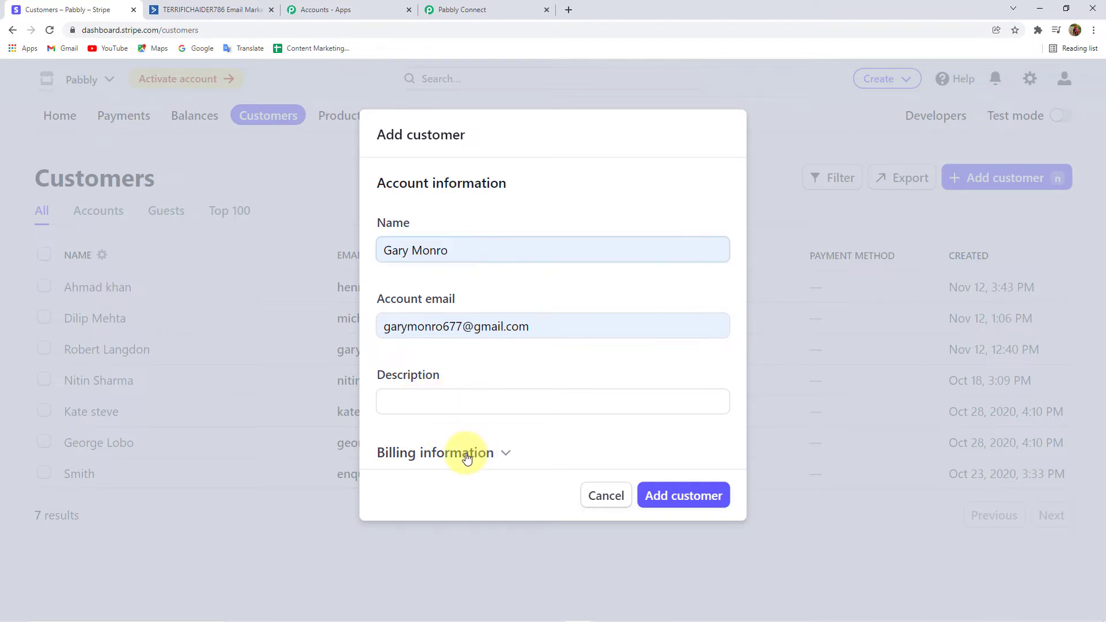
{"action": "scroll", "coordinate": [499, 367], "scroll_direction": "down", "scroll_amount": 3}
{"action": "scroll", "coordinate": [499, 366], "scroll_direction": "down", "scroll_amount": 1}
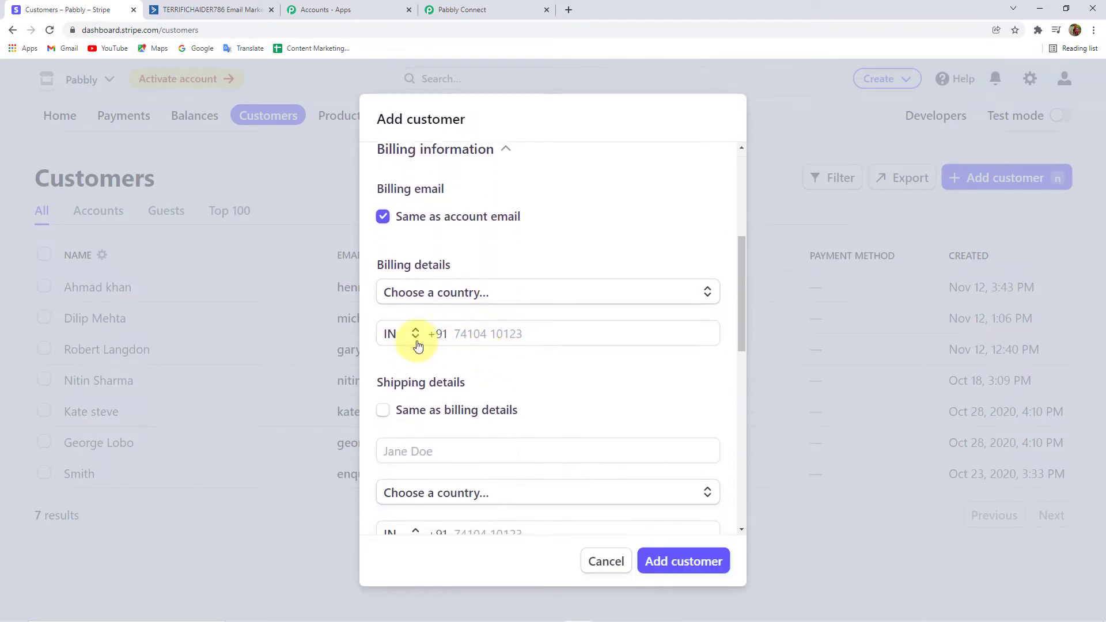
{"action": "left_click", "coordinate": [519, 336]}
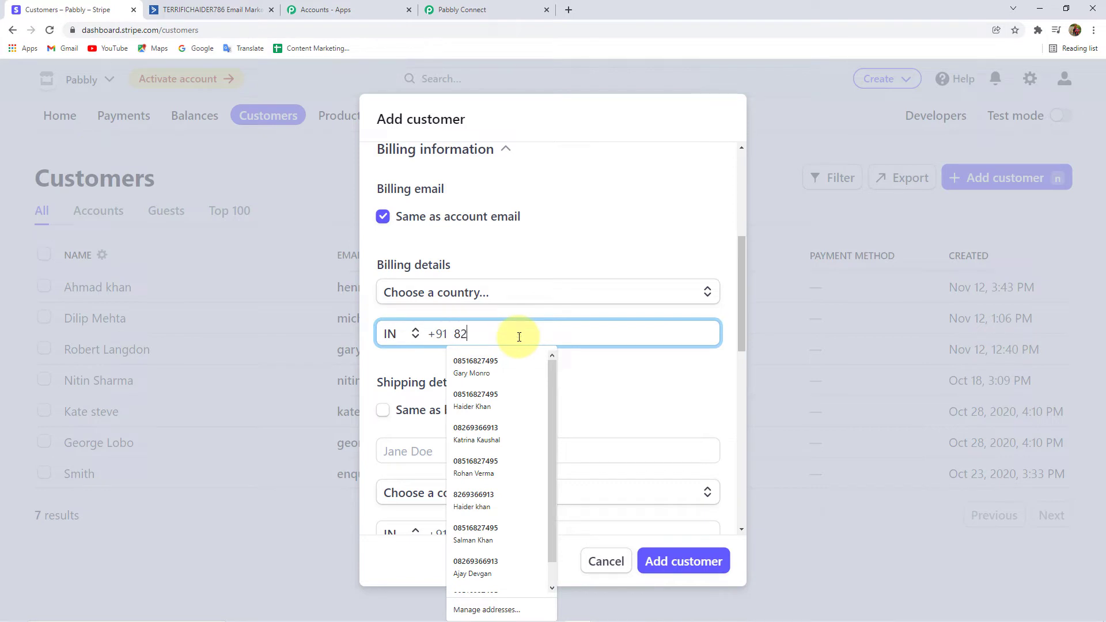
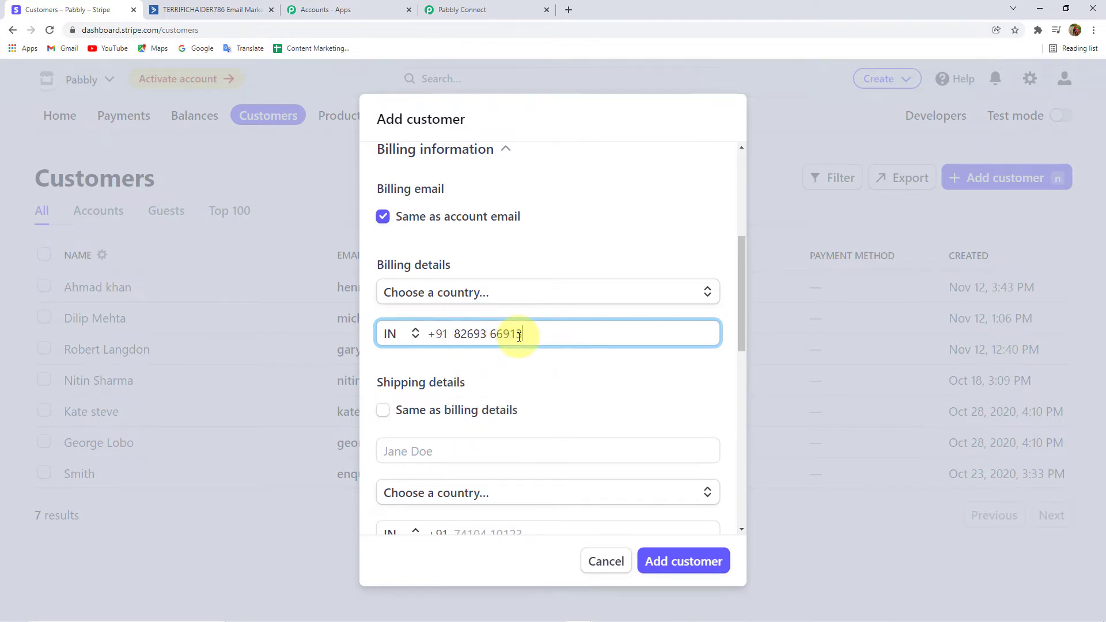
{"action": "left_click", "coordinate": [475, 295]}
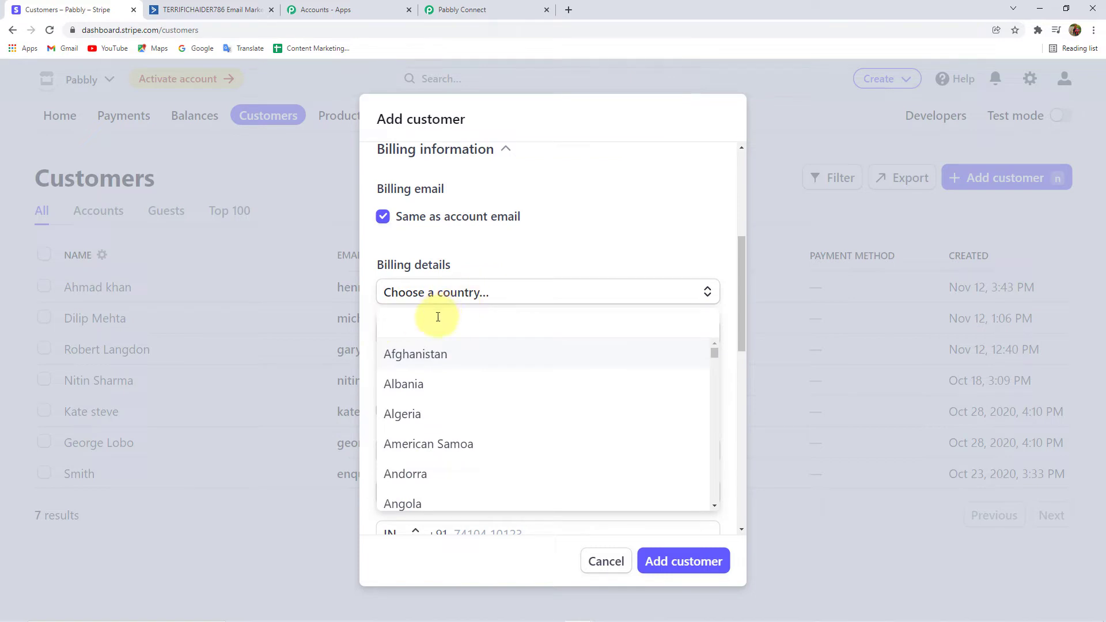
{"action": "type", "text": "ind"}
{"action": "left_click", "coordinate": [403, 383]}
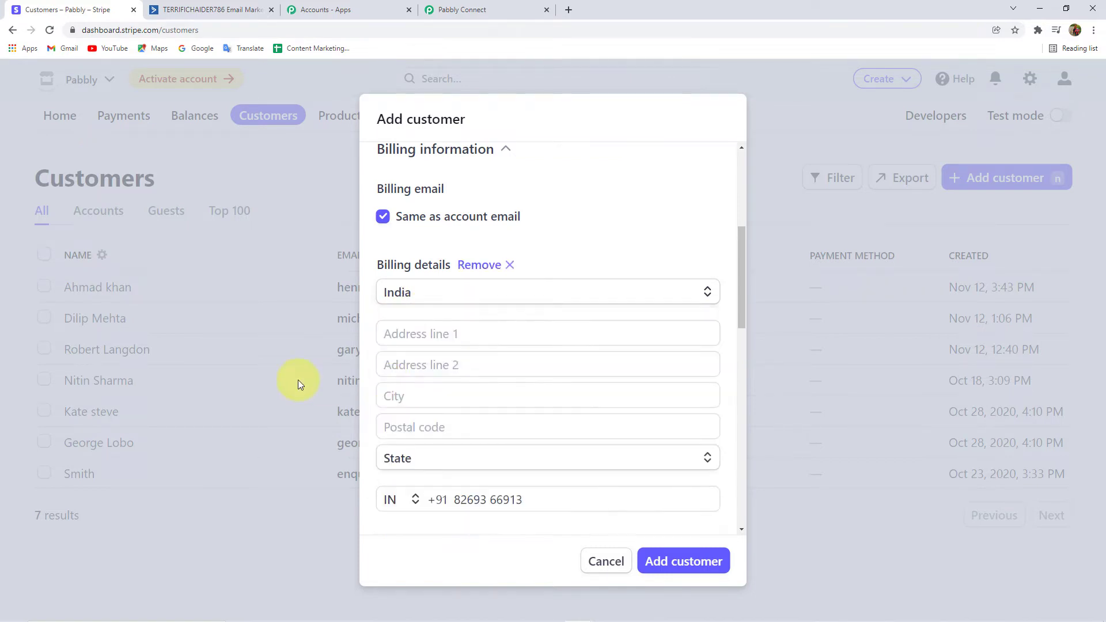
Save the new customer and return to the waiting Pabbly workflow.
{"action": "scroll", "coordinate": [404, 371], "scroll_direction": "down", "scroll_amount": 7}
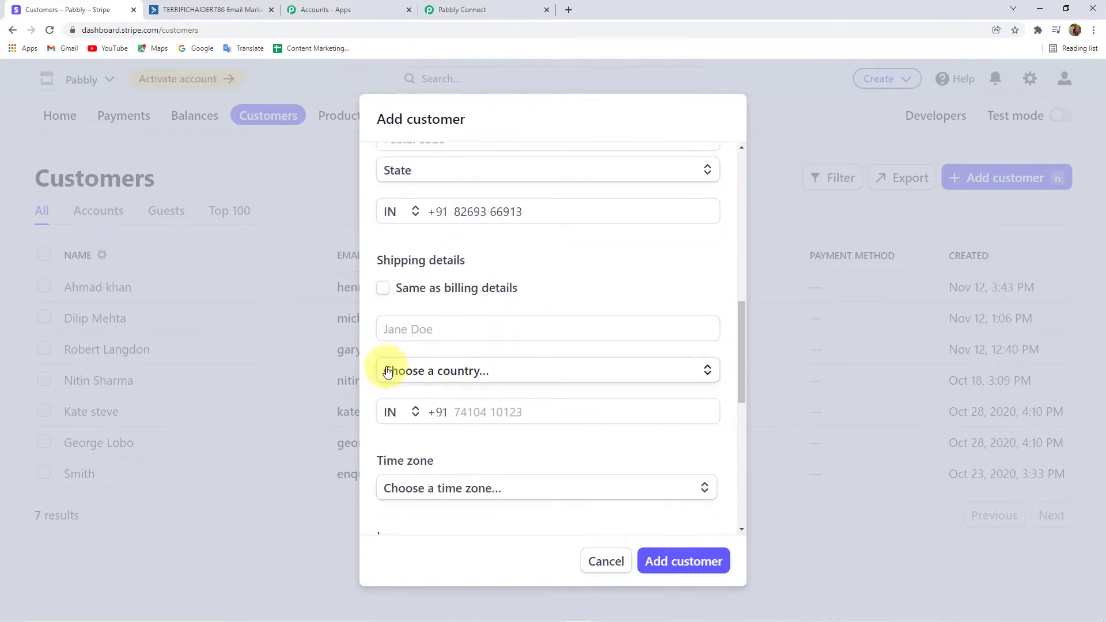
{"action": "scroll", "coordinate": [390, 368], "scroll_direction": "down", "scroll_amount": 4}
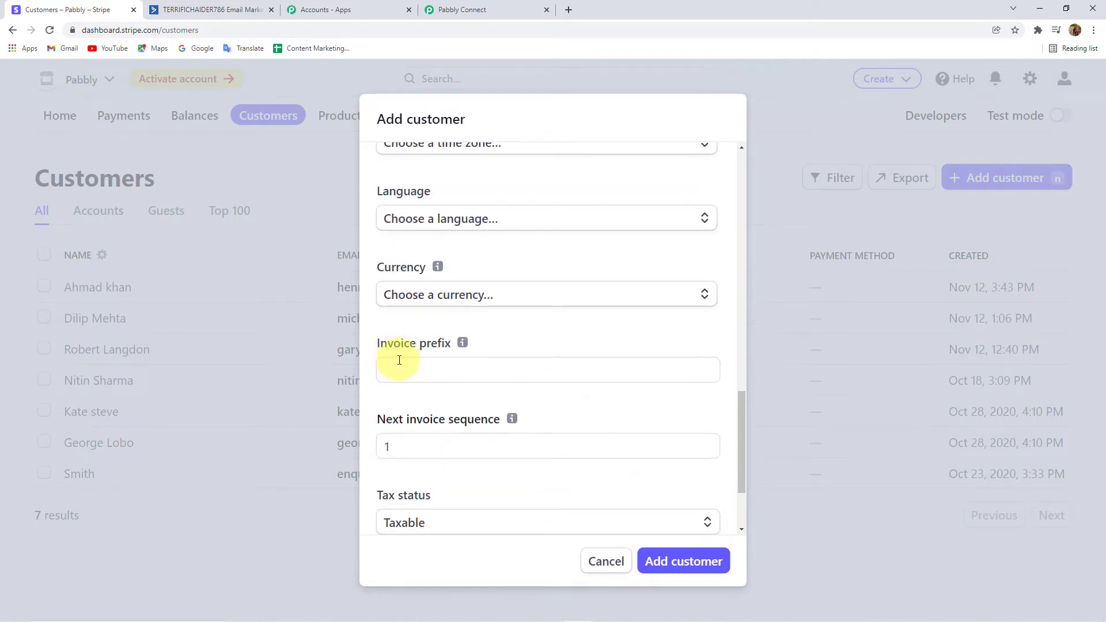
{"action": "scroll", "coordinate": [397, 363], "scroll_direction": "down", "scroll_amount": 3}
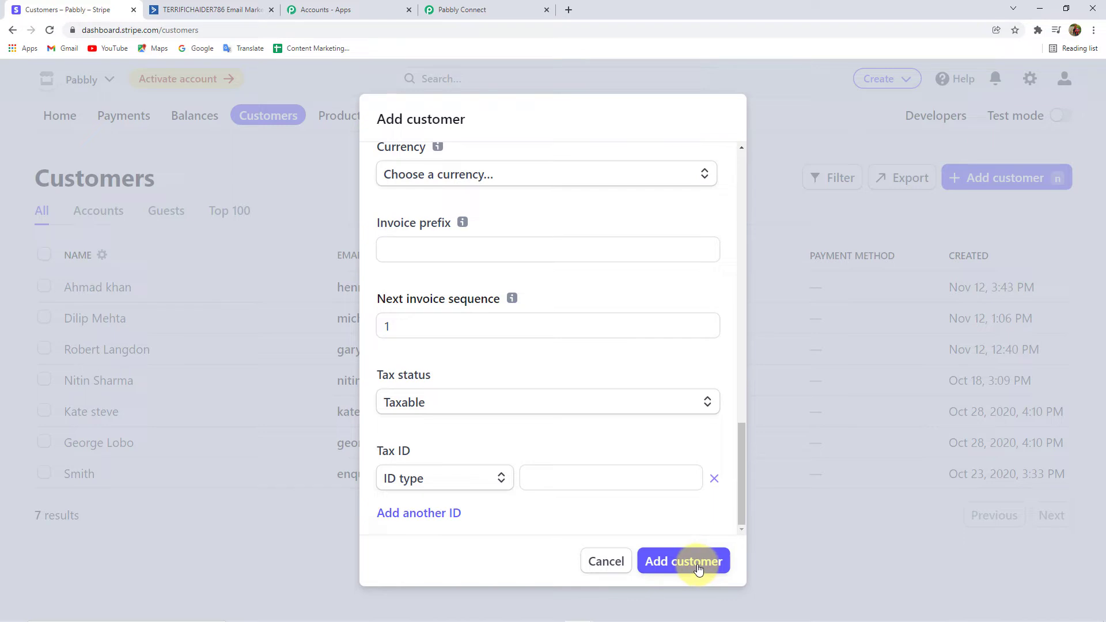
{"action": "scroll", "coordinate": [586, 321], "scroll_direction": "up", "scroll_amount": 5}
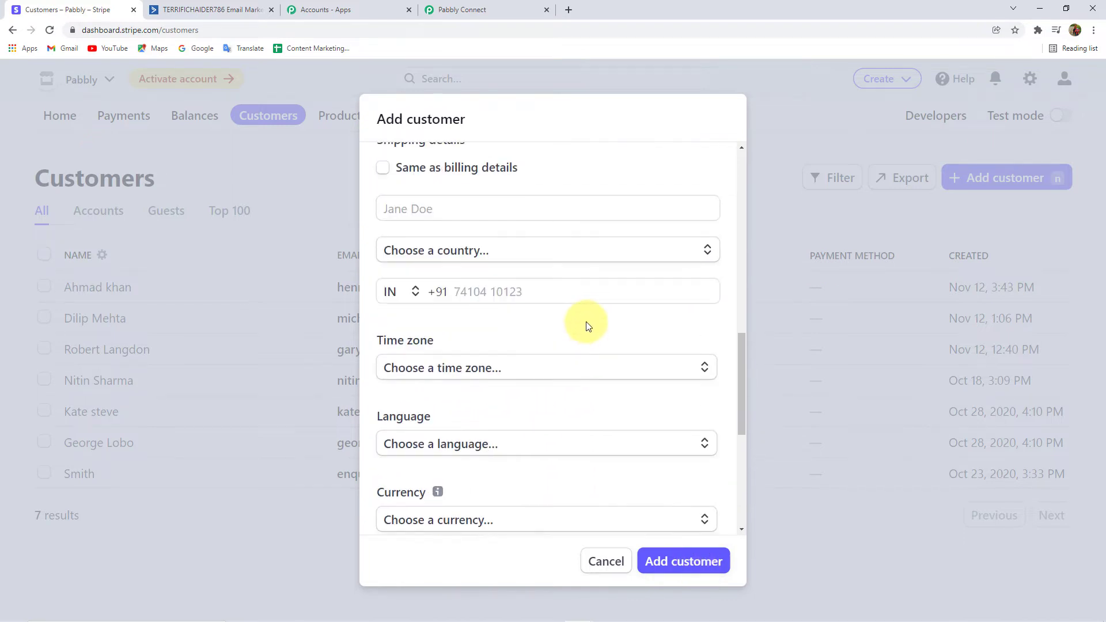
{"action": "scroll", "coordinate": [634, 461], "scroll_direction": "down", "scroll_amount": 5}
{"action": "left_click", "coordinate": [713, 554]}
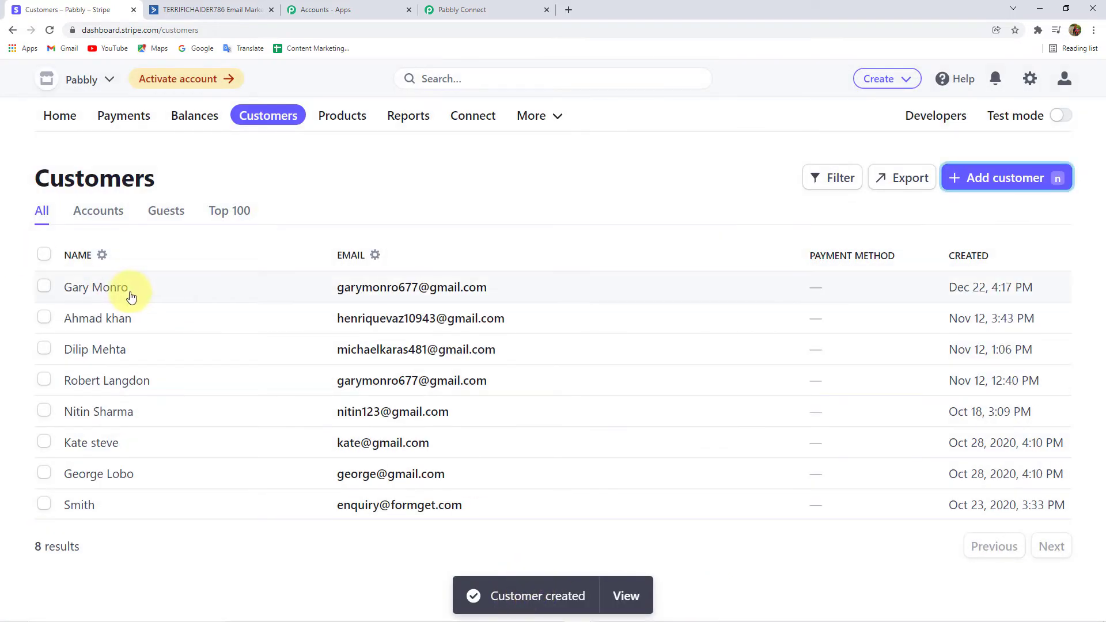
{"action": "left_click", "coordinate": [462, 7]}
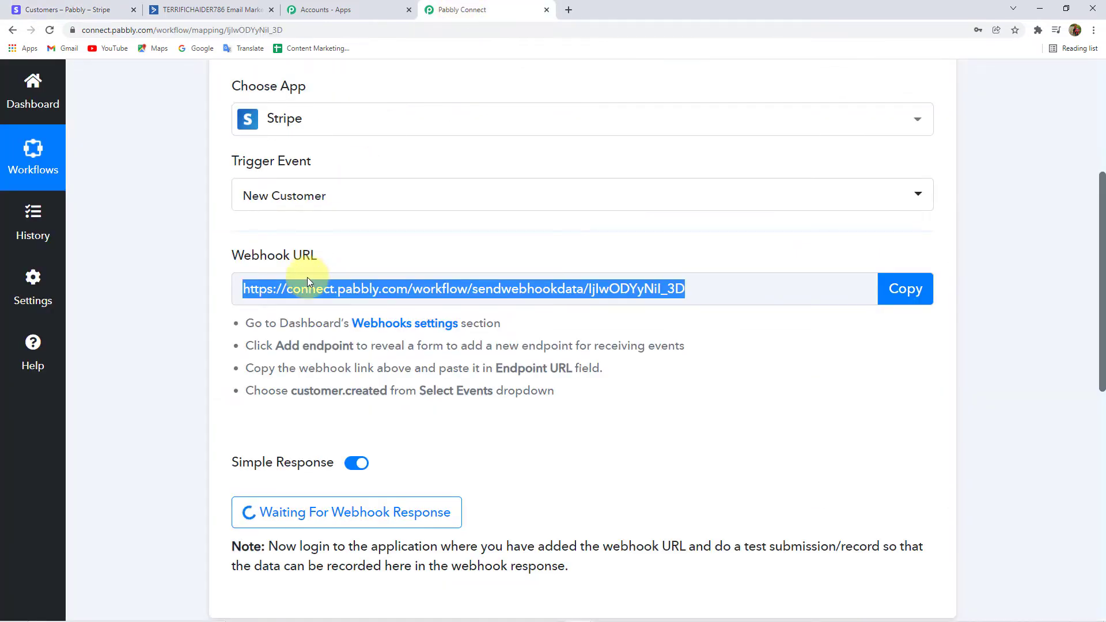
Check the received customer email, name and phone in the webhook response.
{"action": "scroll", "coordinate": [184, 455], "scroll_direction": "down", "scroll_amount": 5}
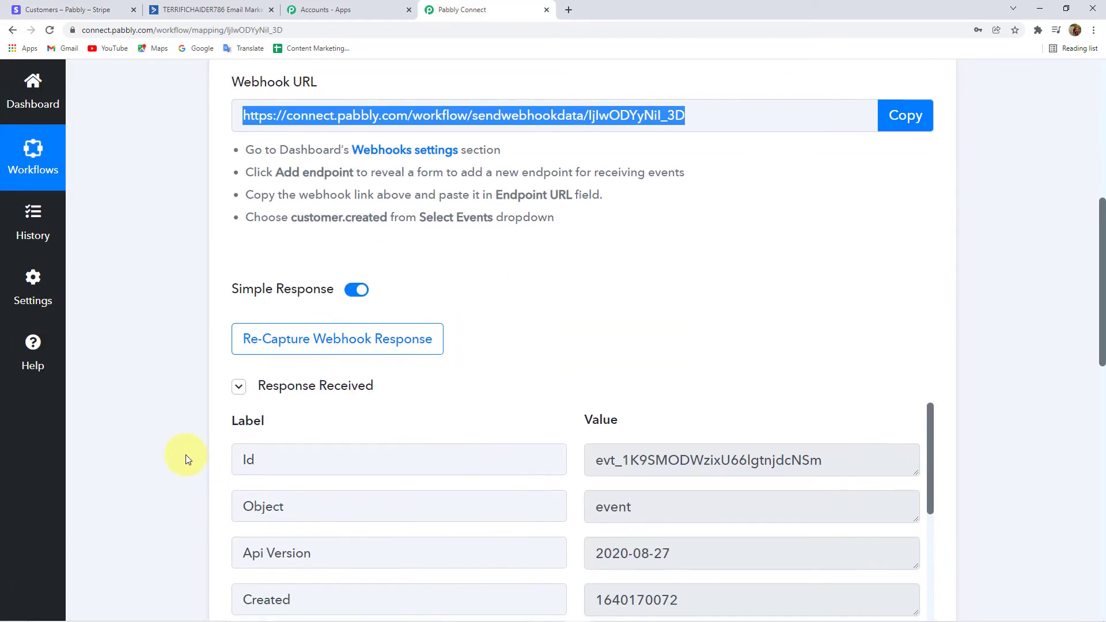
{"action": "scroll", "coordinate": [161, 356], "scroll_direction": "down", "scroll_amount": 3}
{"action": "scroll", "coordinate": [699, 348], "scroll_direction": "down", "scroll_amount": 3}
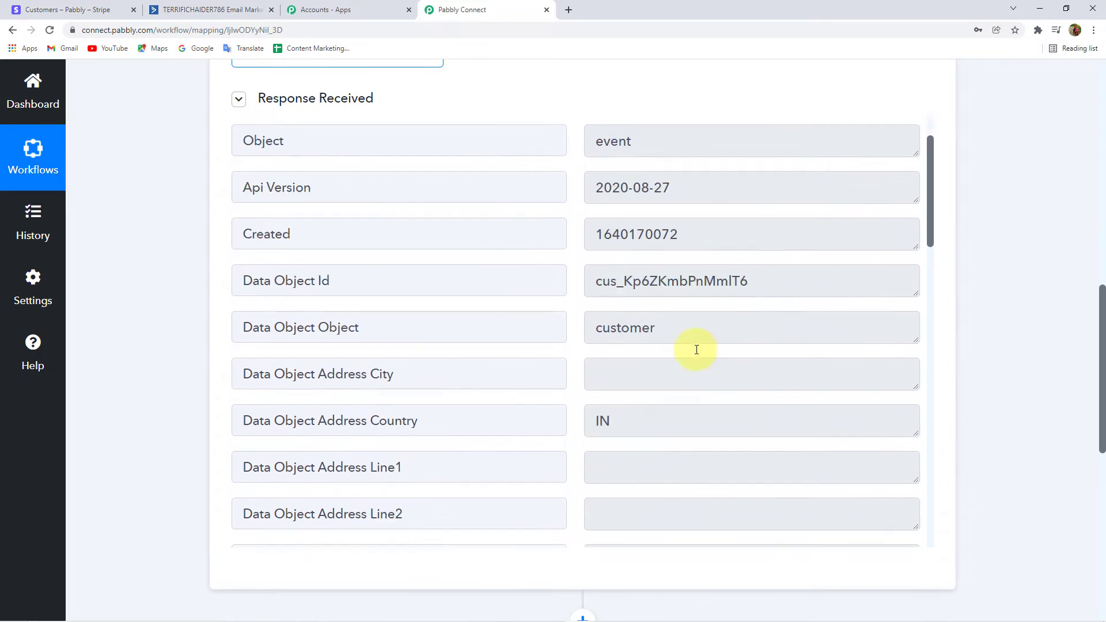
{"action": "scroll", "coordinate": [662, 285], "scroll_direction": "down", "scroll_amount": 11}
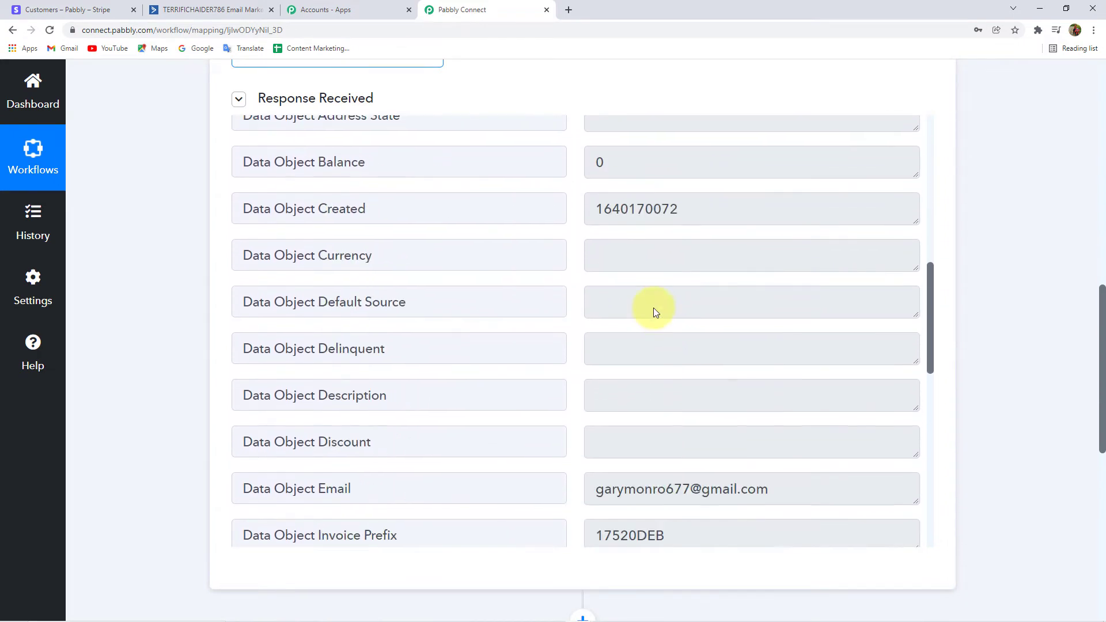
{"action": "left_click_drag", "start_coordinate": [595, 256], "coordinate": [785, 266]}
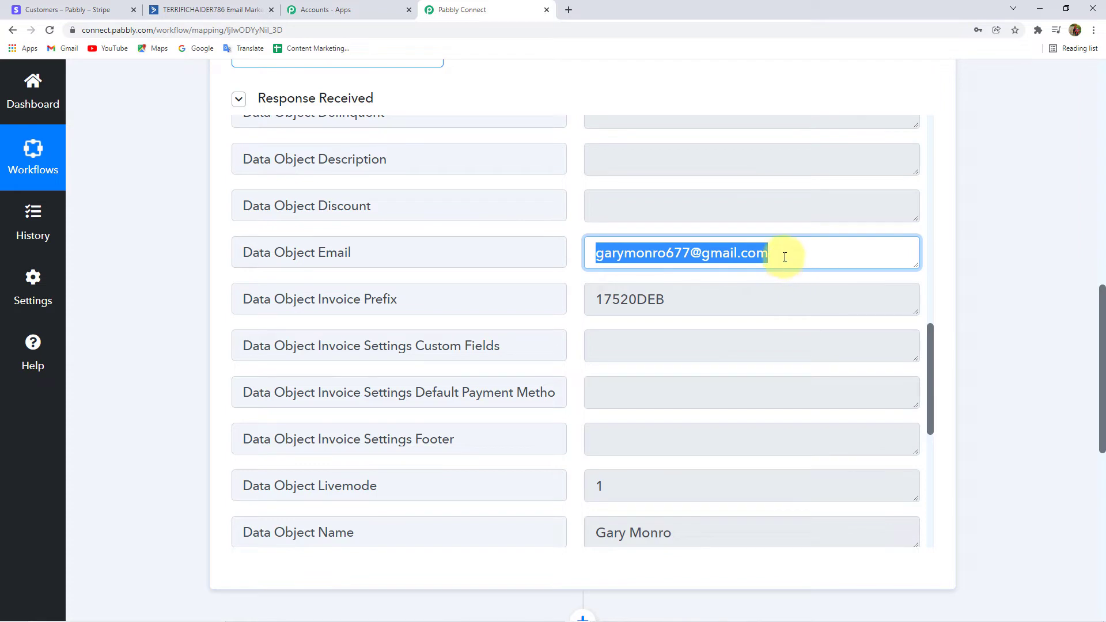
{"action": "left_click", "coordinate": [789, 256]}
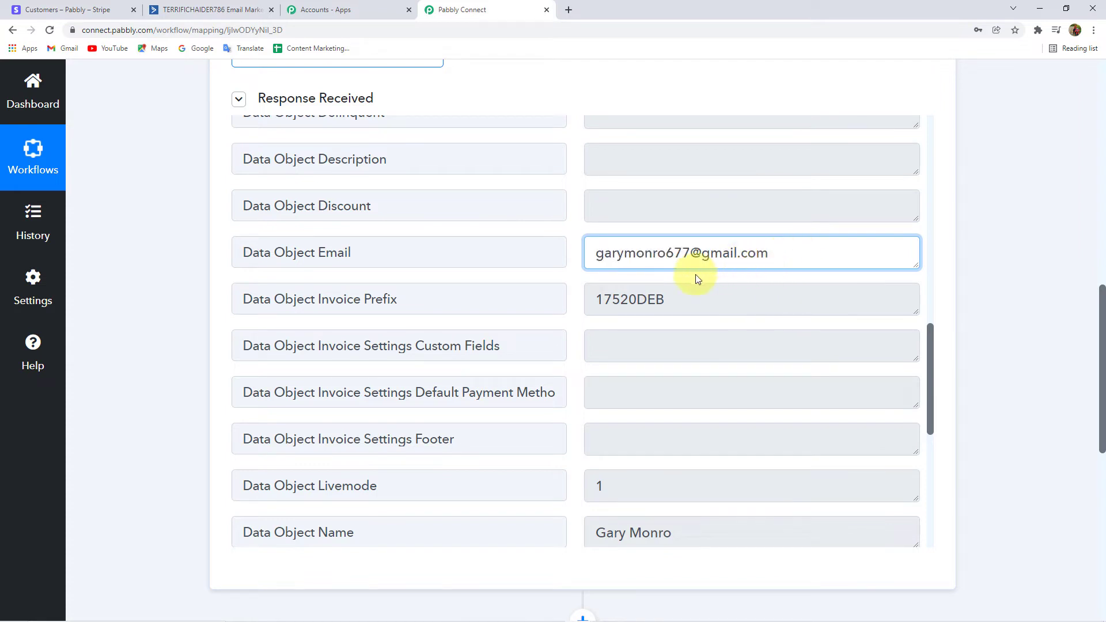
{"action": "scroll", "coordinate": [699, 295], "scroll_direction": "down", "scroll_amount": 4}
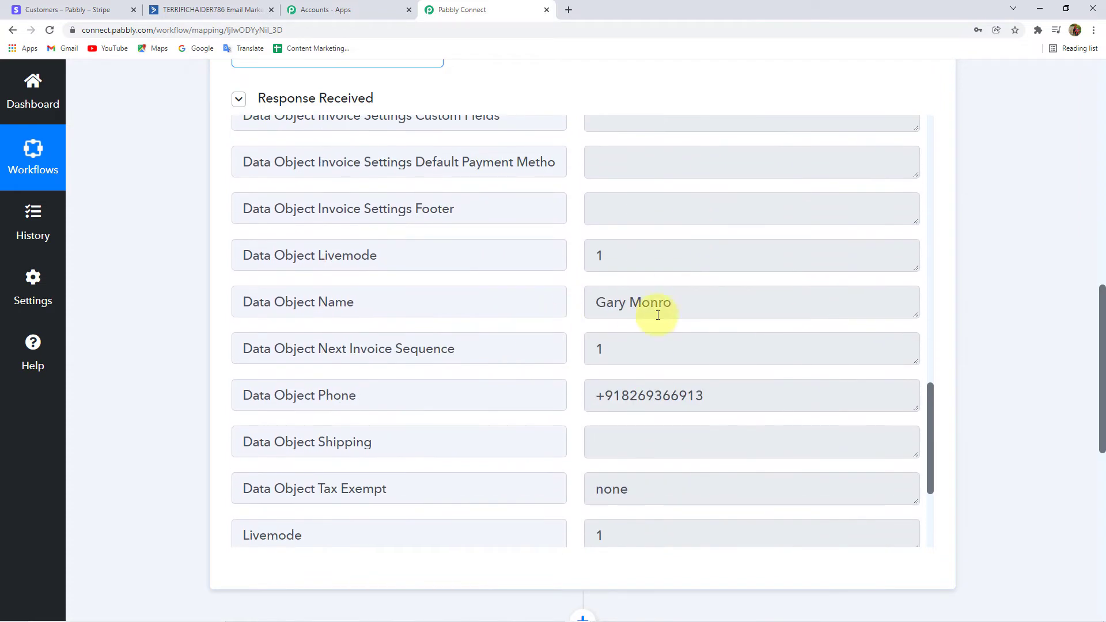
{"action": "left_click_drag", "start_coordinate": [605, 303], "coordinate": [678, 326]}
{"action": "scroll", "coordinate": [714, 282], "scroll_direction": "down", "scroll_amount": 2}
{"action": "left_click_drag", "start_coordinate": [718, 279], "coordinate": [597, 278]}
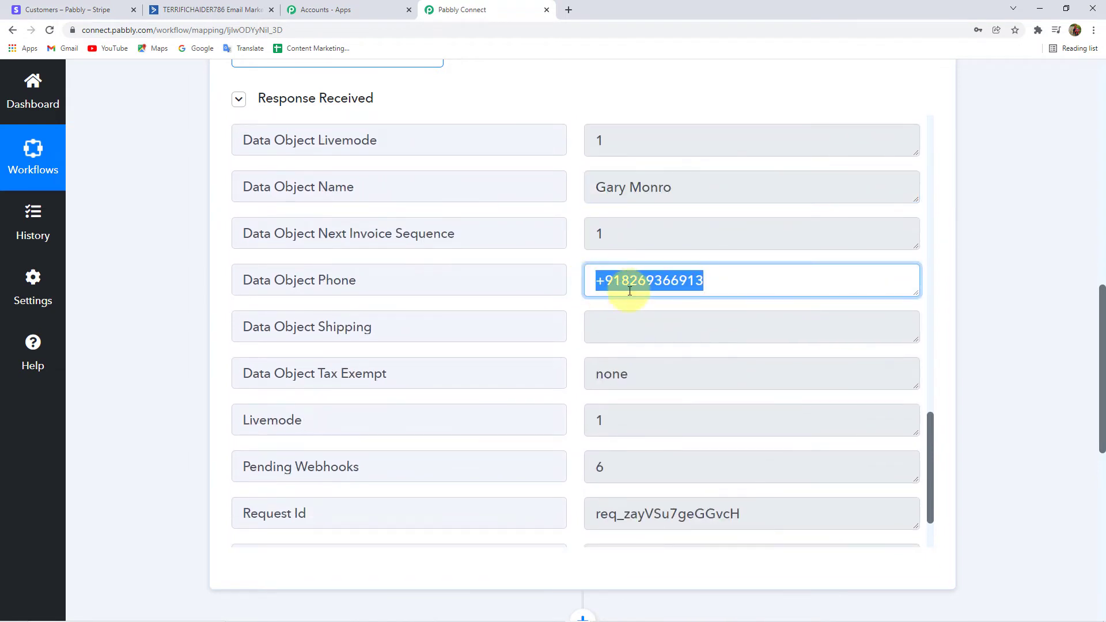
{"action": "scroll", "coordinate": [711, 313], "scroll_direction": "down", "scroll_amount": 5}
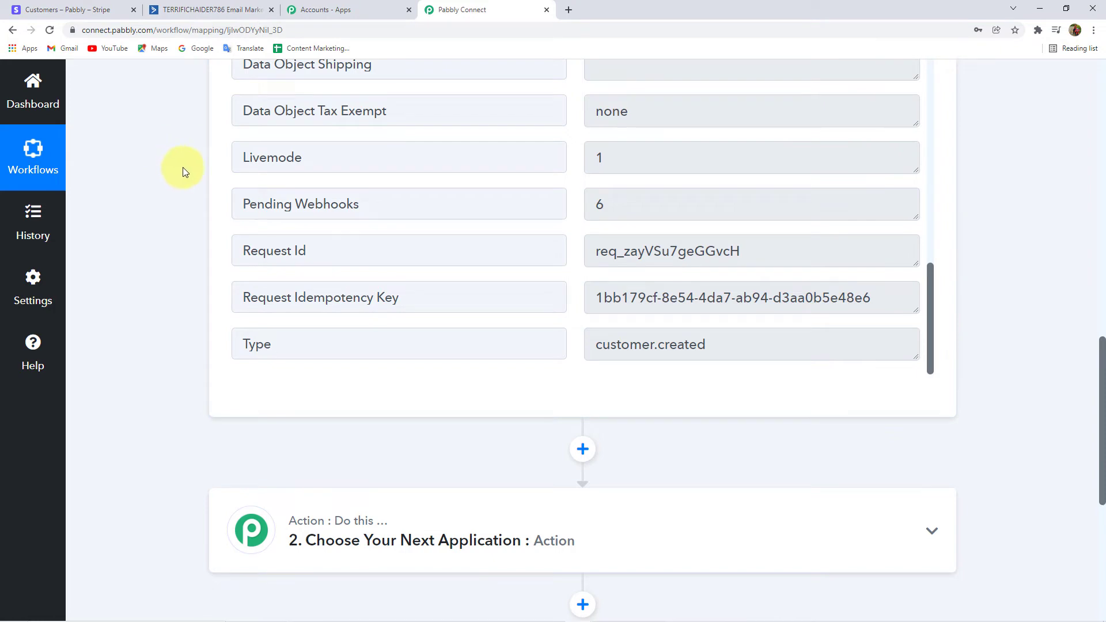
Cross-check against Stripe's customer list, then scroll down to the action step.
{"action": "left_click", "coordinate": [72, 9]}
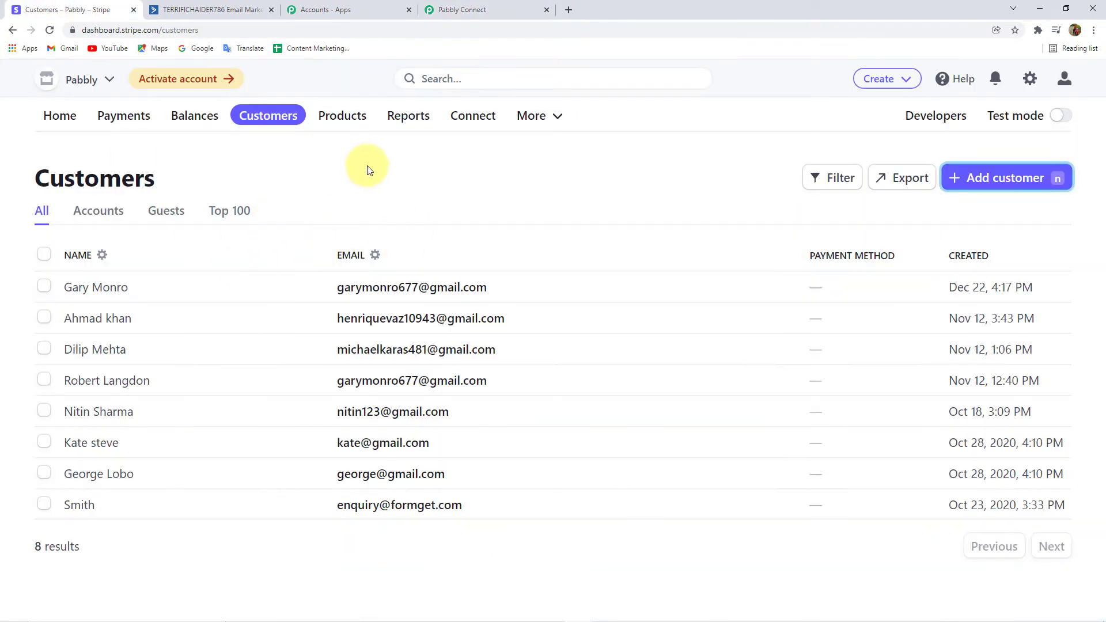
{"action": "left_click", "coordinate": [500, 9]}
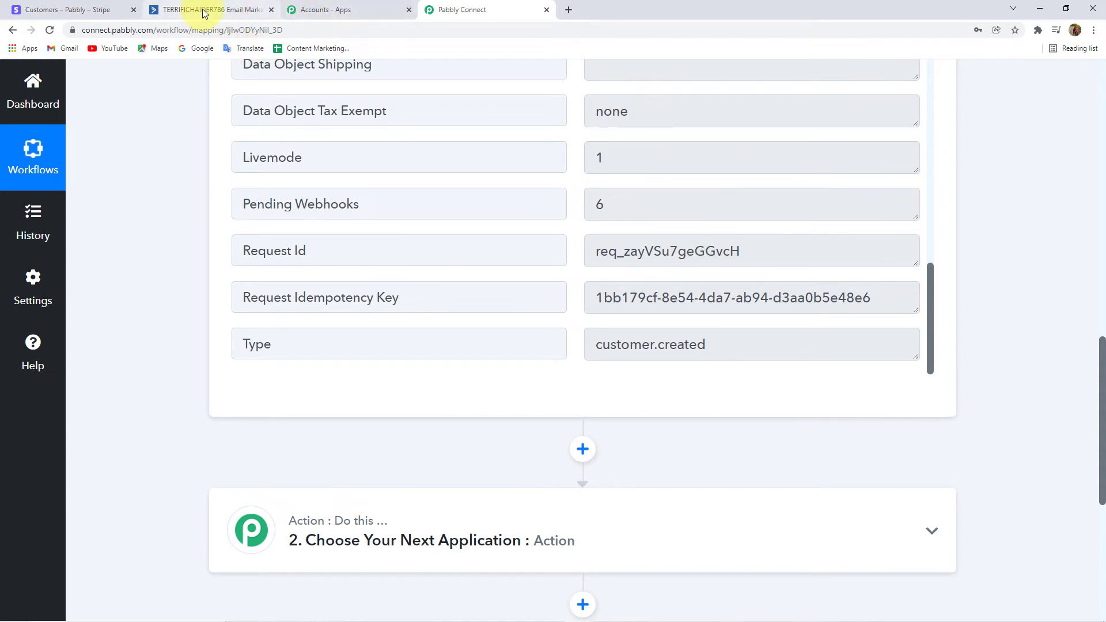
{"action": "scroll", "coordinate": [410, 332], "scroll_direction": "down", "scroll_amount": 3}
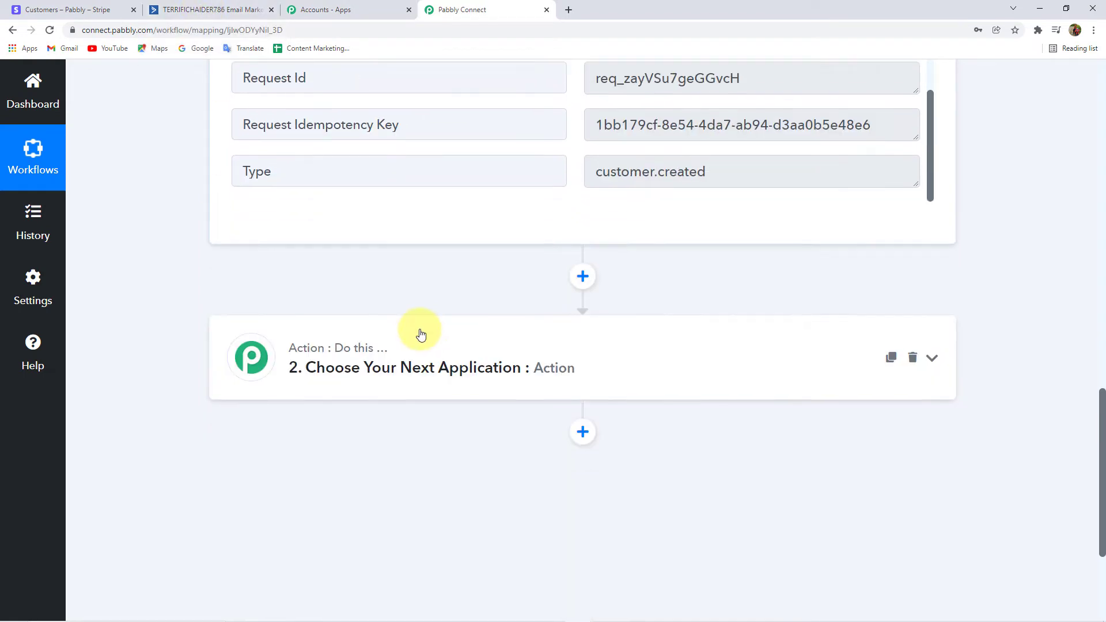
Set the action step to ActiveCampaign with the Create a Contact event.
{"action": "left_click", "coordinate": [461, 355]}
{"action": "scroll", "coordinate": [164, 318], "scroll_direction": "down", "scroll_amount": 3}
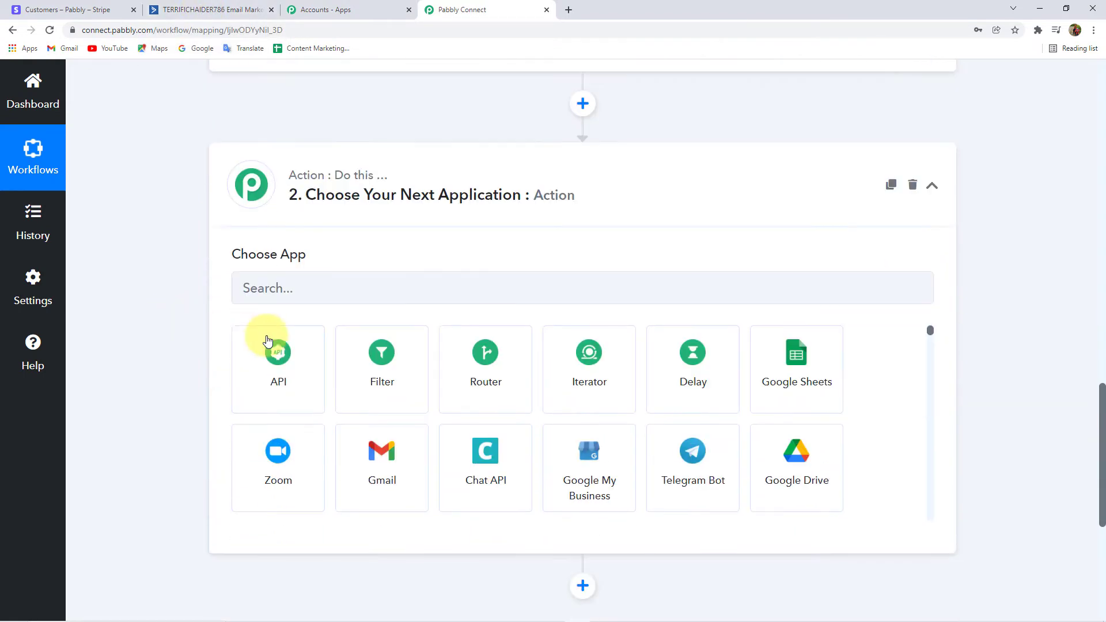
{"action": "left_click", "coordinate": [323, 287]}
{"action": "type", "text": "Act"}
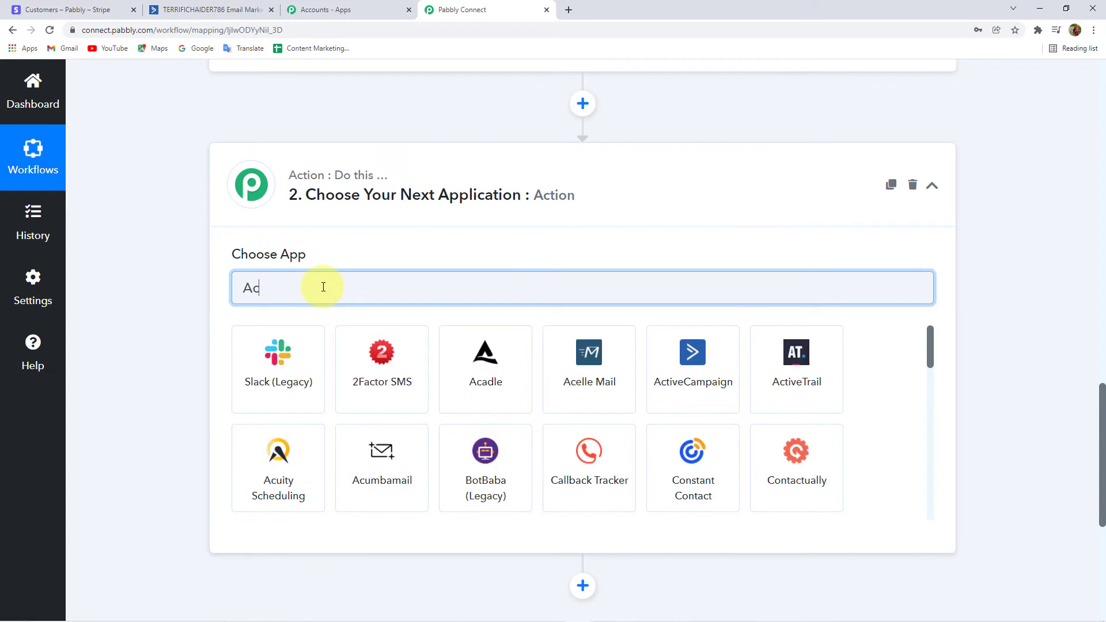
{"action": "left_click", "coordinate": [385, 357]}
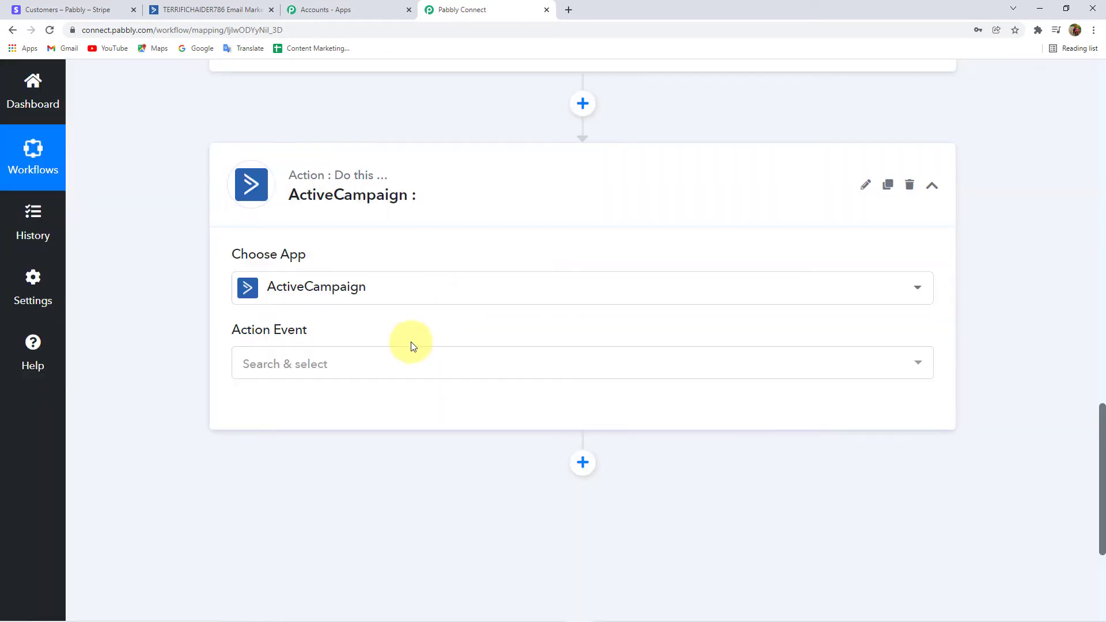
{"action": "scroll", "coordinate": [447, 361], "scroll_direction": "down", "scroll_amount": 2}
{"action": "left_click", "coordinate": [305, 253]}
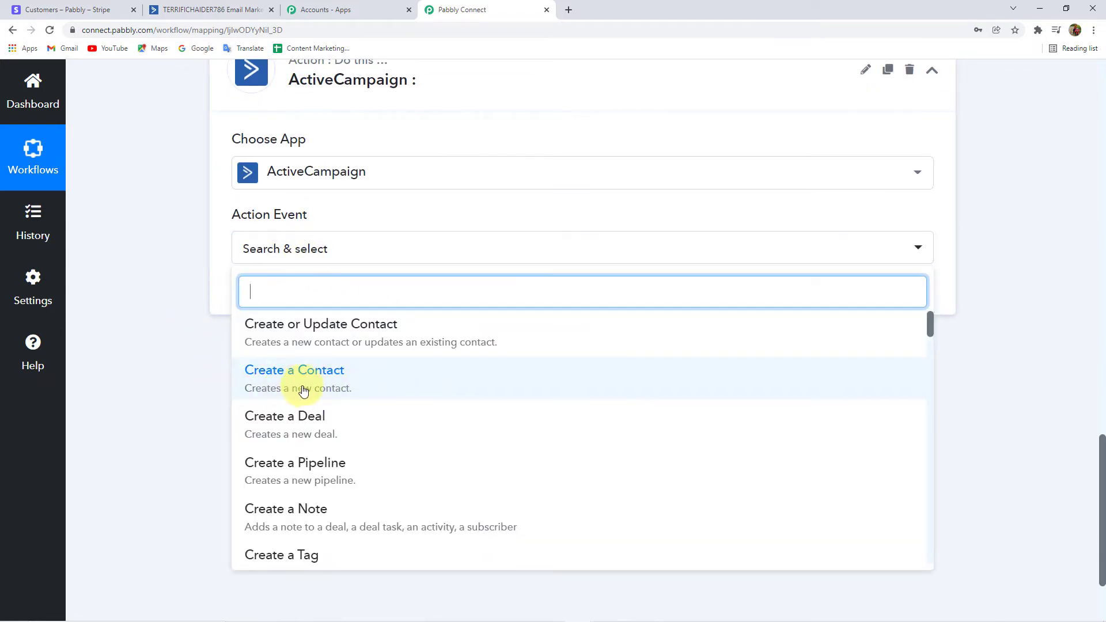
{"action": "left_click", "coordinate": [326, 386]}
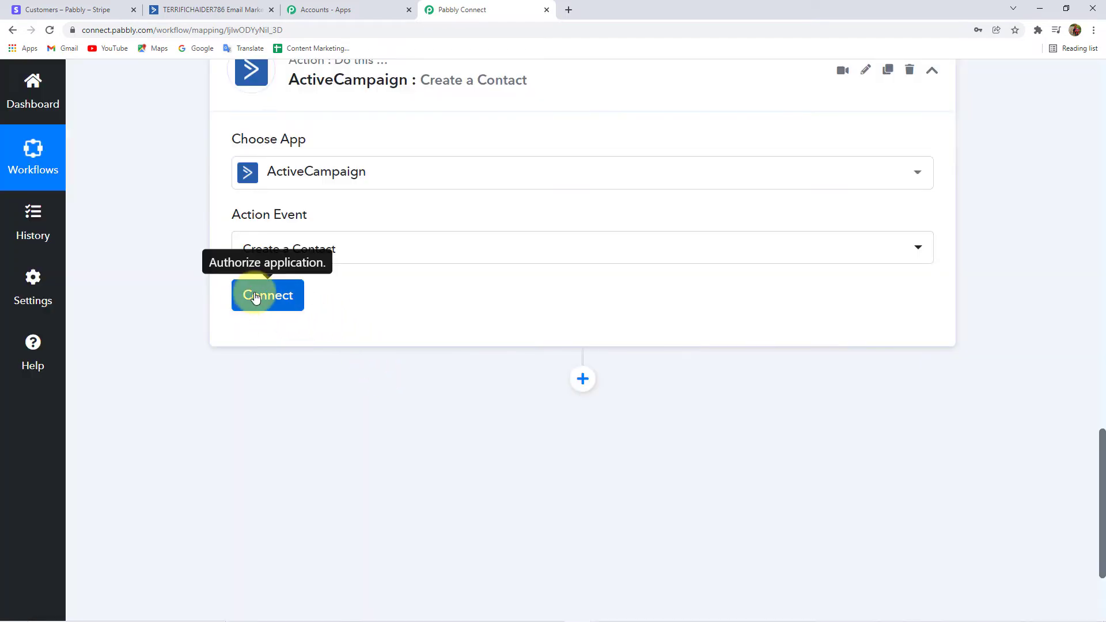
Start a new ActiveCampaign connection and go to ActiveCampaign's Settings.
{"action": "left_click", "coordinate": [254, 296]}
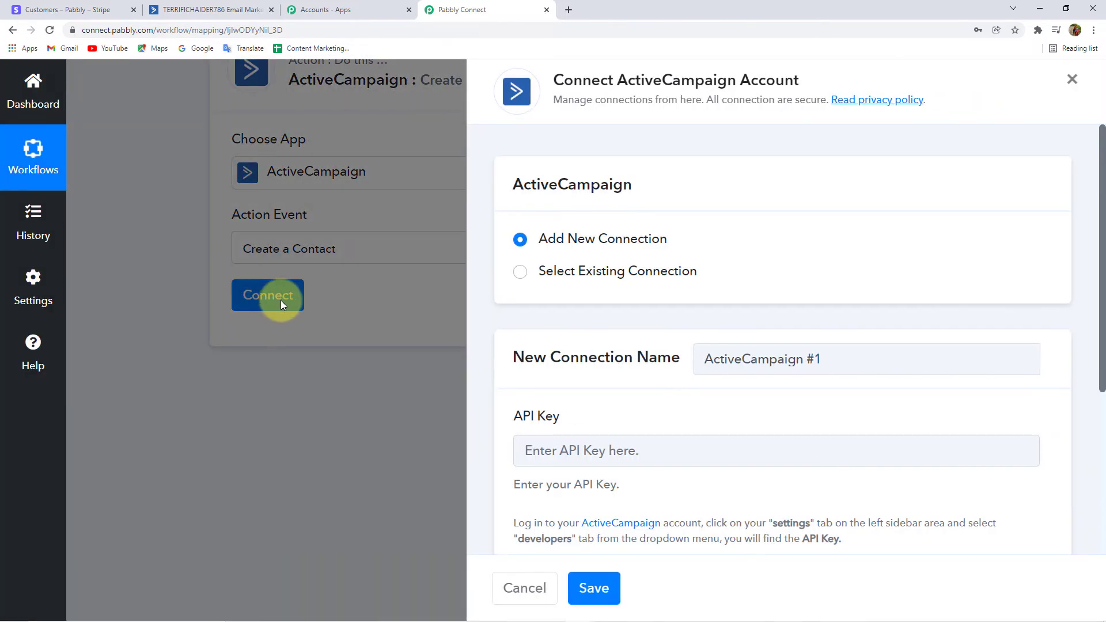
{"action": "scroll", "coordinate": [592, 262], "scroll_direction": "down", "scroll_amount": 3}
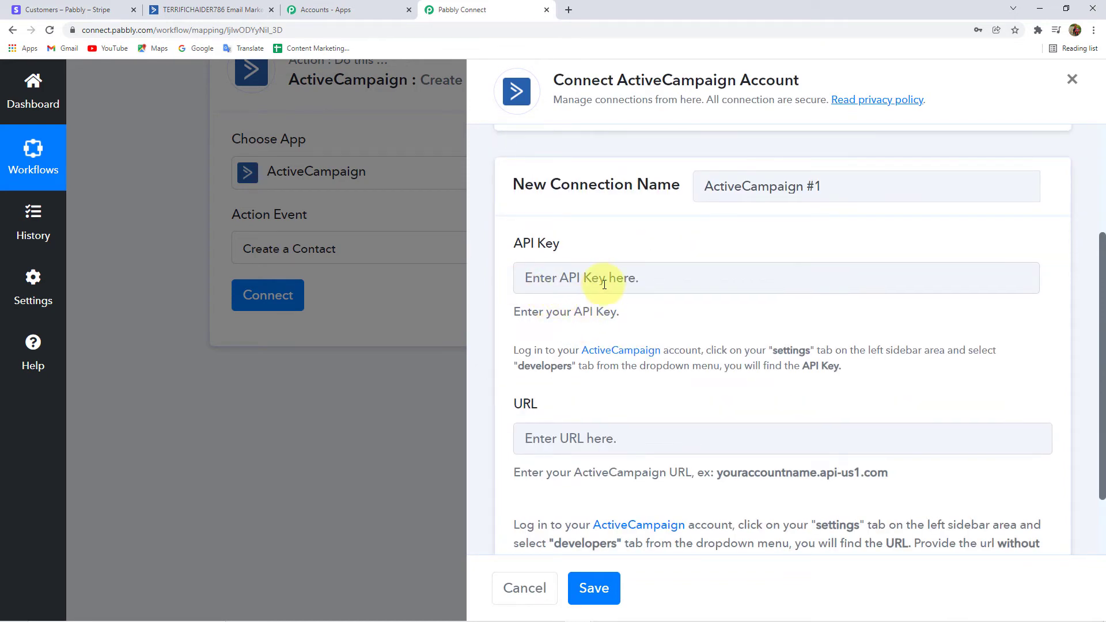
{"action": "scroll", "coordinate": [598, 284], "scroll_direction": "down", "scroll_amount": 2}
{"action": "scroll", "coordinate": [608, 349], "scroll_direction": "up", "scroll_amount": 2}
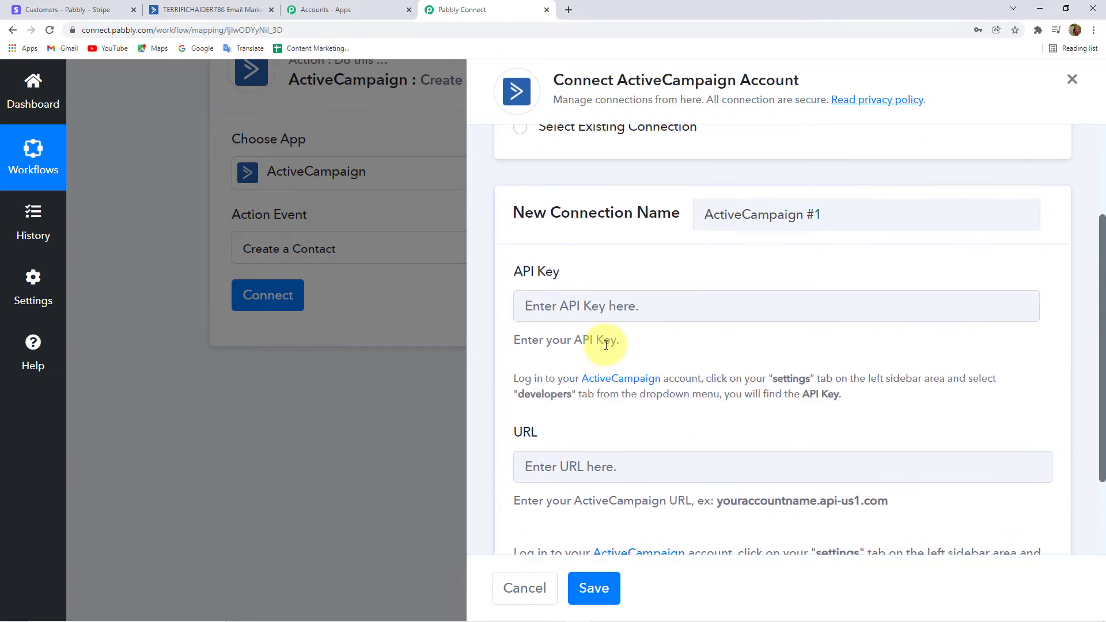
{"action": "left_click", "coordinate": [195, 12]}
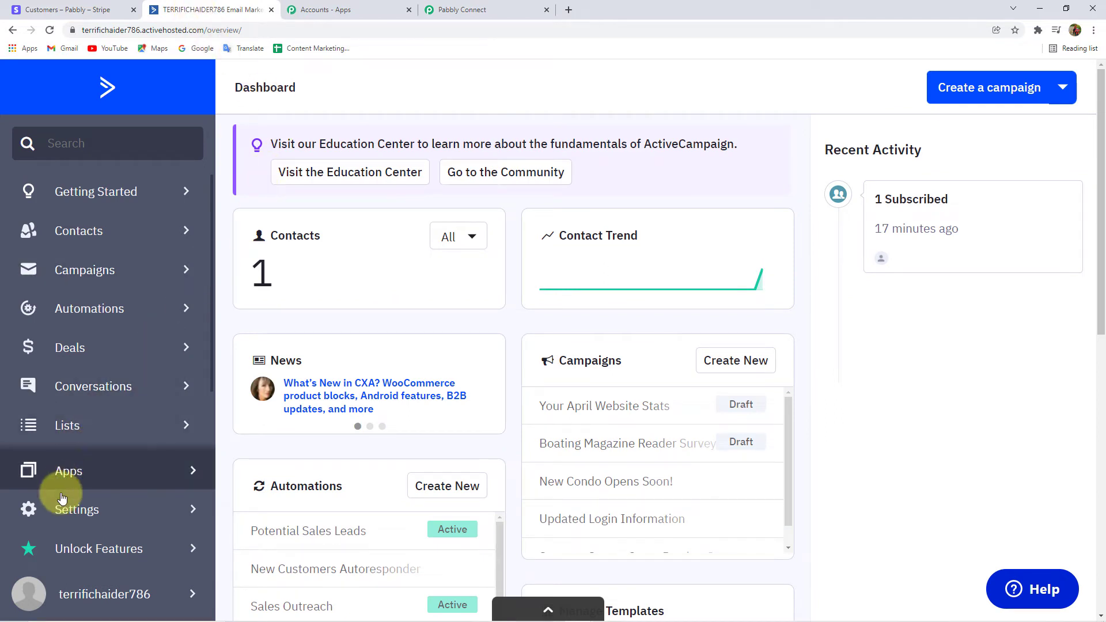
{"action": "left_click", "coordinate": [59, 511]}
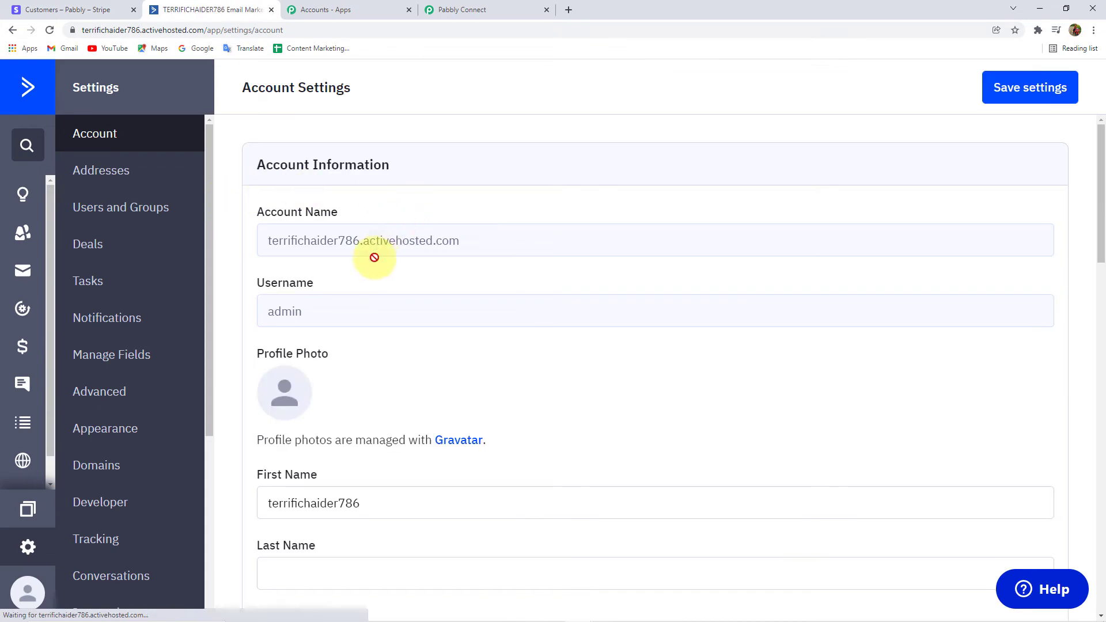
Copy the API URL from ActiveCampaign's Developer settings into Pabbly's URL field.
{"action": "left_click", "coordinate": [118, 503]}
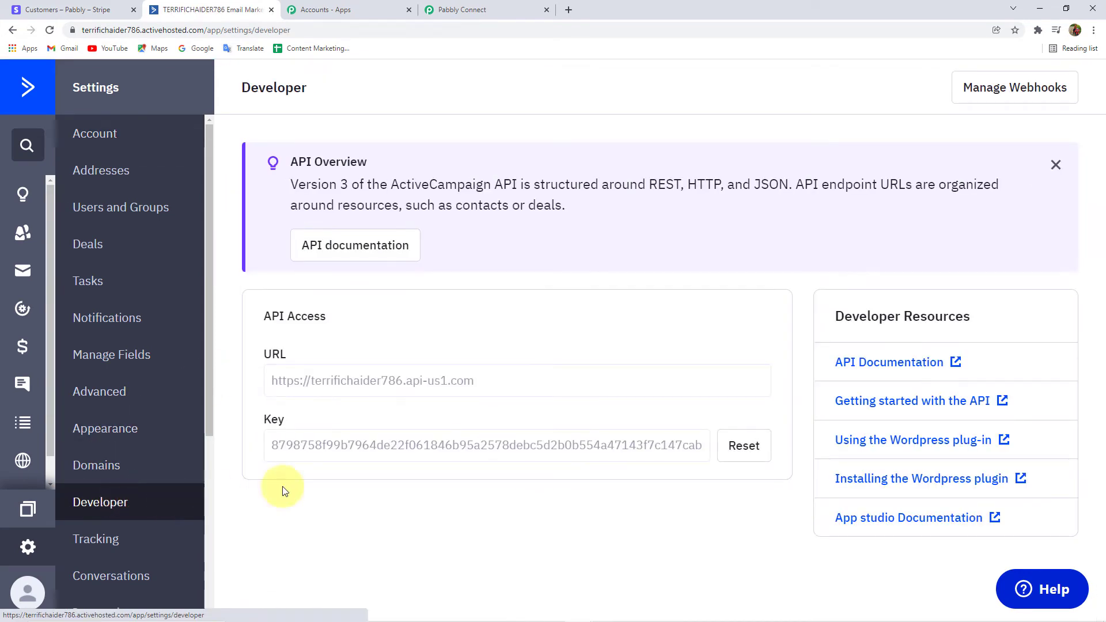
{"action": "left_click_drag", "start_coordinate": [484, 380], "coordinate": [222, 401]}
{"action": "key", "text": "ctrl+c"}
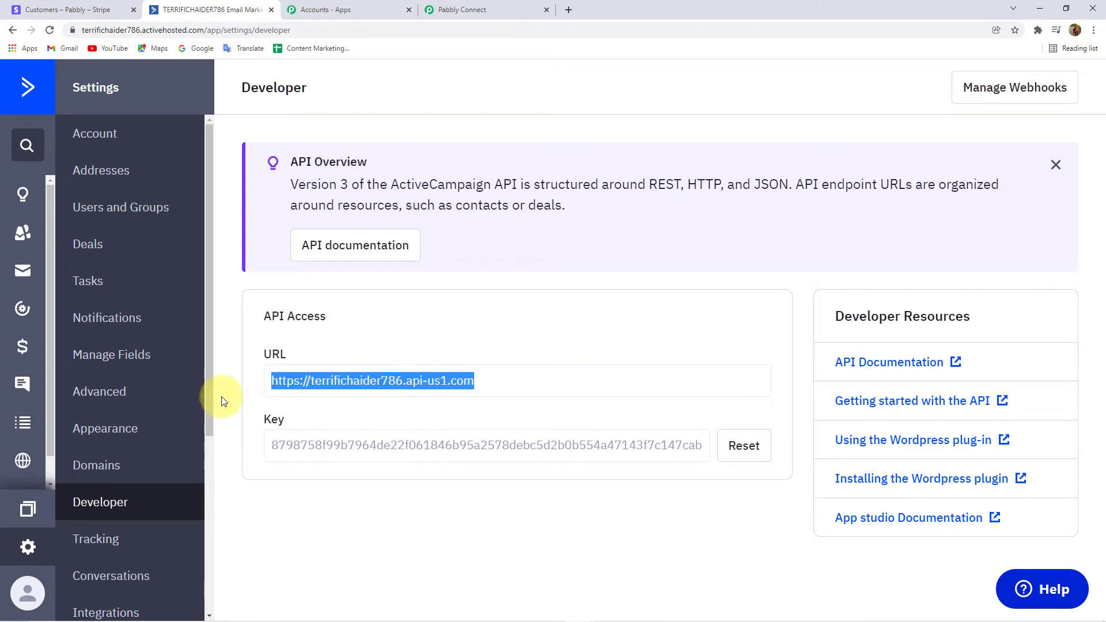
{"action": "left_click", "coordinate": [455, 10]}
{"action": "left_click", "coordinate": [554, 468]}
{"action": "key", "text": "ctrl+v"}
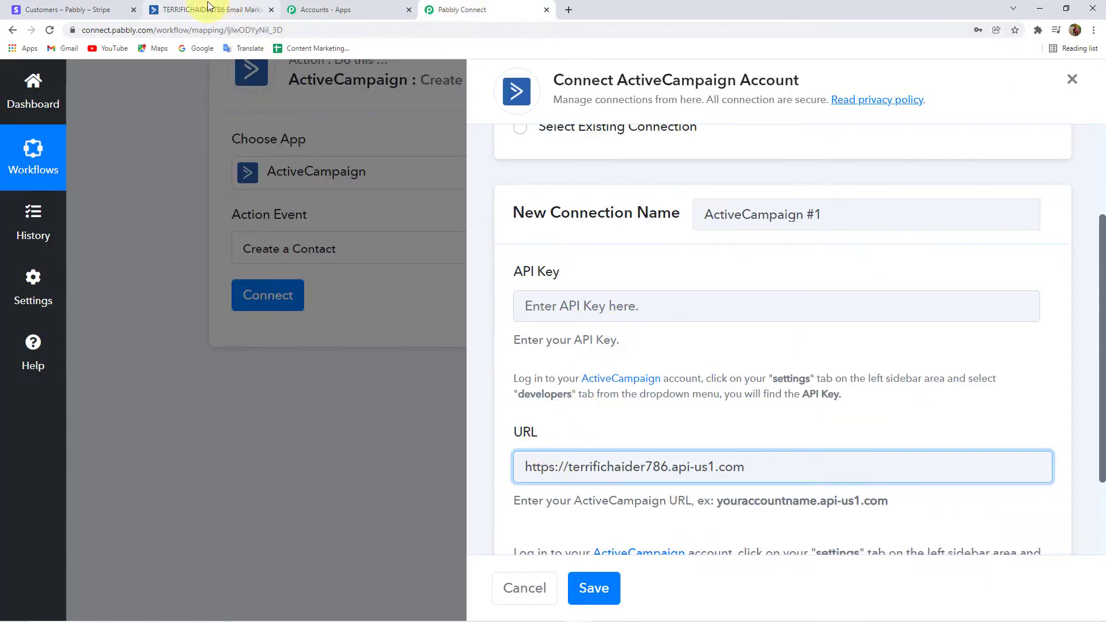
Copy the ActiveCampaign API key into Pabbly's API Key field.
{"action": "left_click", "coordinate": [211, 10]}
{"action": "left_click_drag", "start_coordinate": [277, 447], "coordinate": [185, 438]}
{"action": "left_click", "coordinate": [696, 444]}
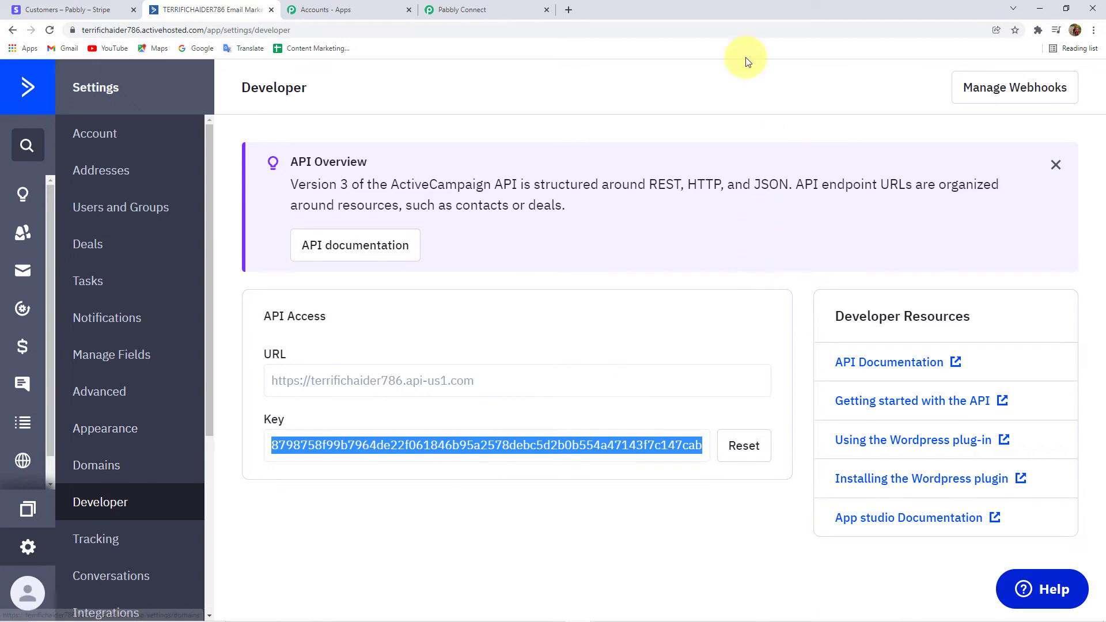
{"action": "left_click", "coordinate": [487, 10]}
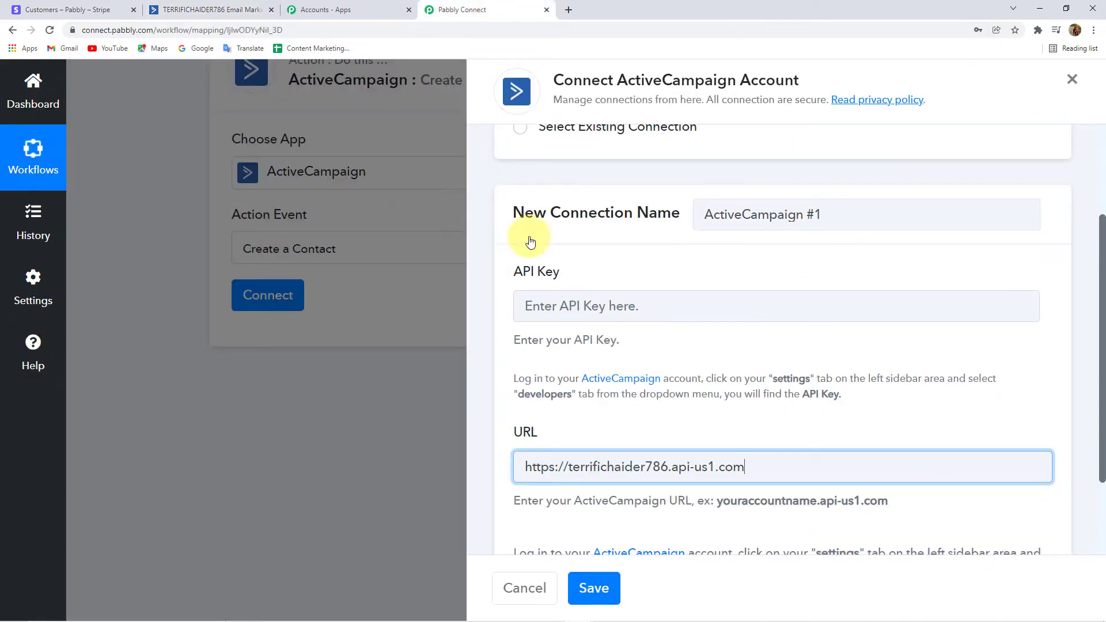
{"action": "left_click", "coordinate": [565, 310]}
{"action": "key", "text": "ctrl+v"}
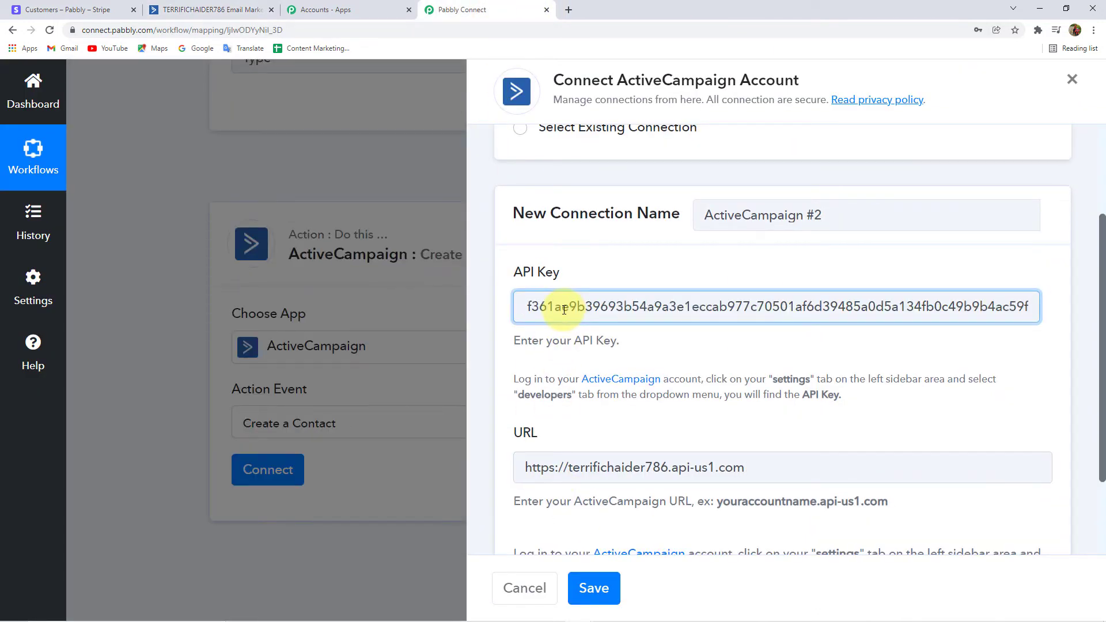
{"action": "scroll", "coordinate": [540, 338], "scroll_direction": "down", "scroll_amount": 2}
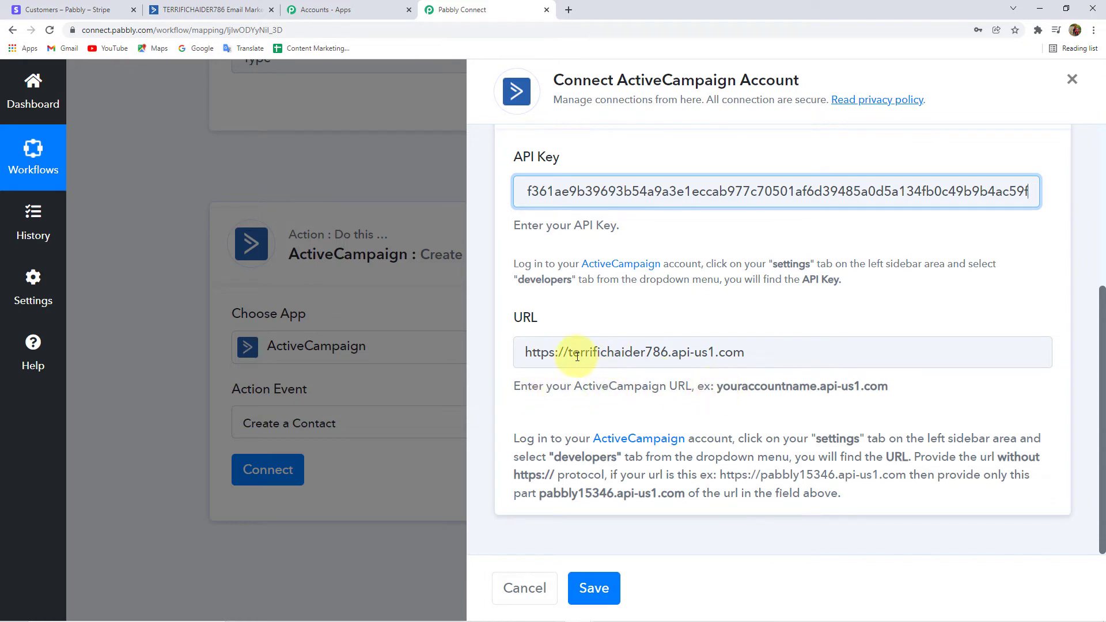
{"action": "left_click_drag", "start_coordinate": [569, 353], "coordinate": [488, 357]}
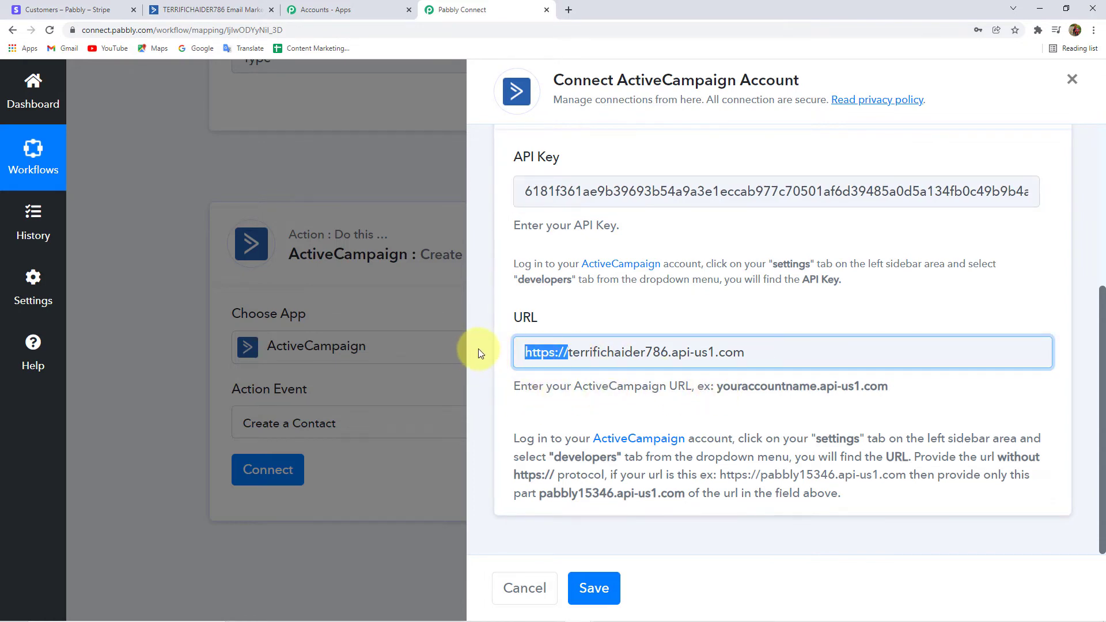
{"action": "key", "text": "BackSpace"}
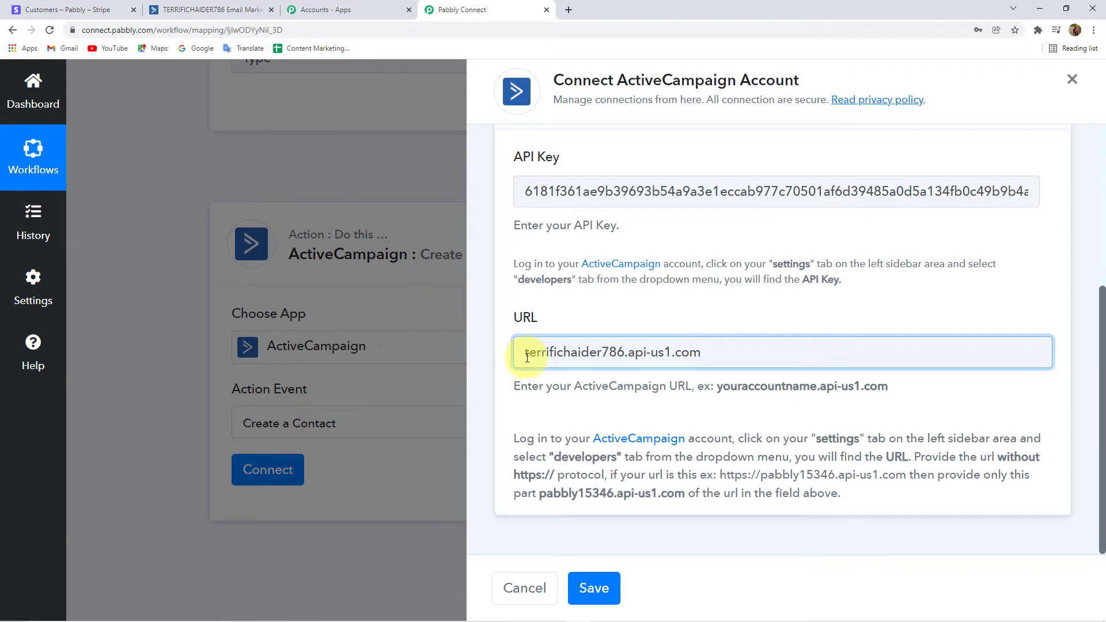
{"action": "left_click_drag", "start_coordinate": [519, 358], "coordinate": [737, 358]}
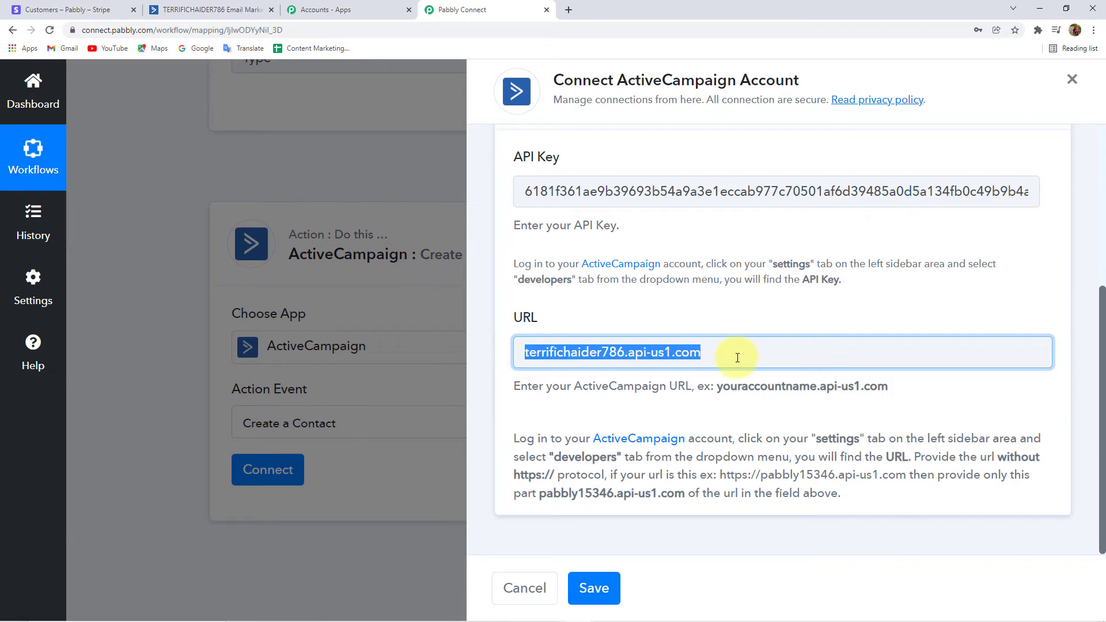
{"action": "left_click", "coordinate": [501, 372]}
{"action": "left_click", "coordinate": [599, 586]}
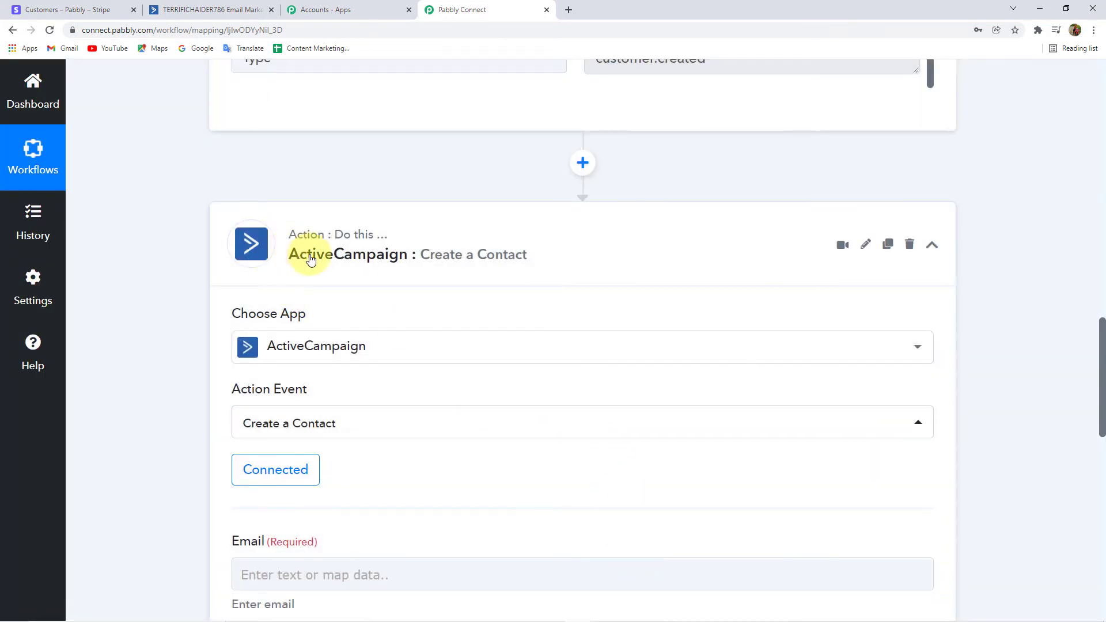
{"action": "scroll", "coordinate": [385, 264], "scroll_direction": "down", "scroll_amount": 2}
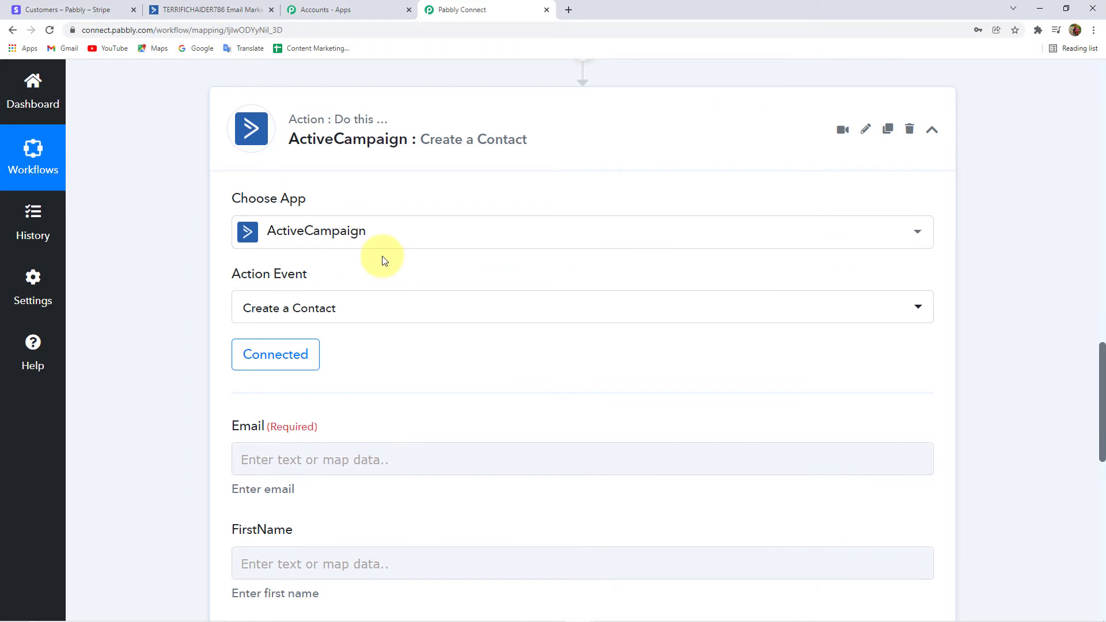
{"action": "scroll", "coordinate": [398, 265], "scroll_direction": "down", "scroll_amount": 3}
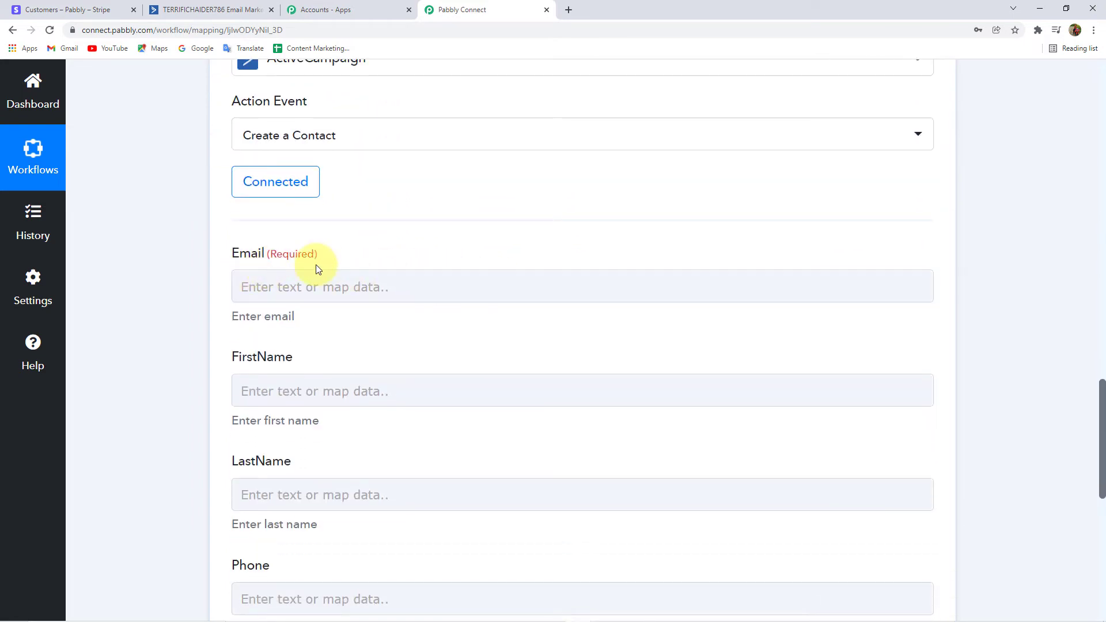
{"action": "left_click", "coordinate": [362, 292]}
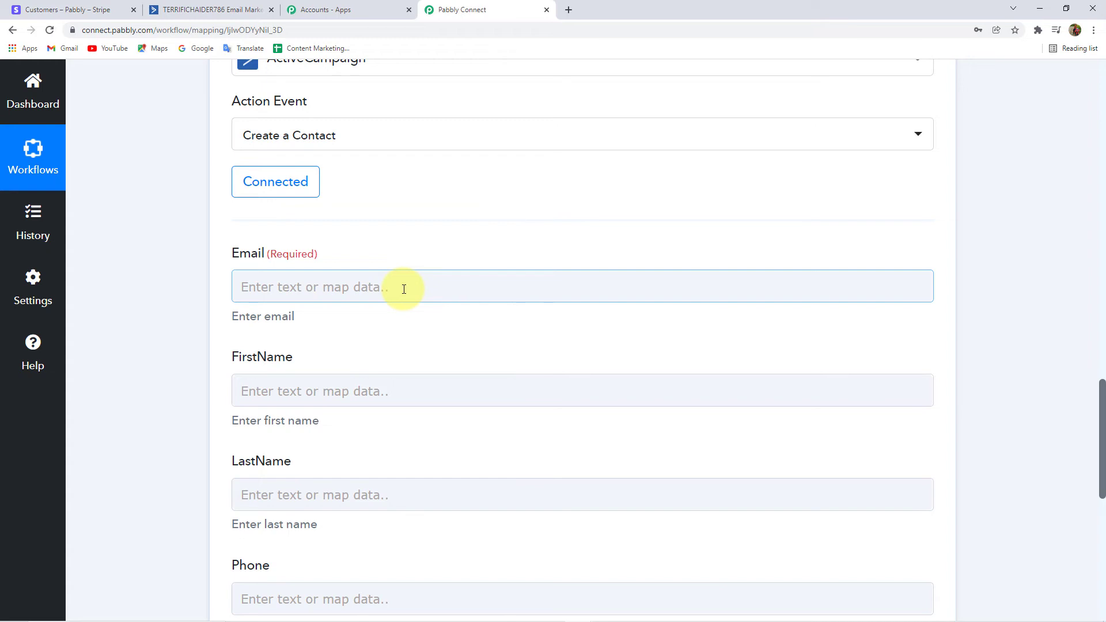
Map the Email field to the Stripe New Customer's Data Object Email.
{"action": "left_click", "coordinate": [258, 282]}
{"action": "left_click", "coordinate": [364, 288]}
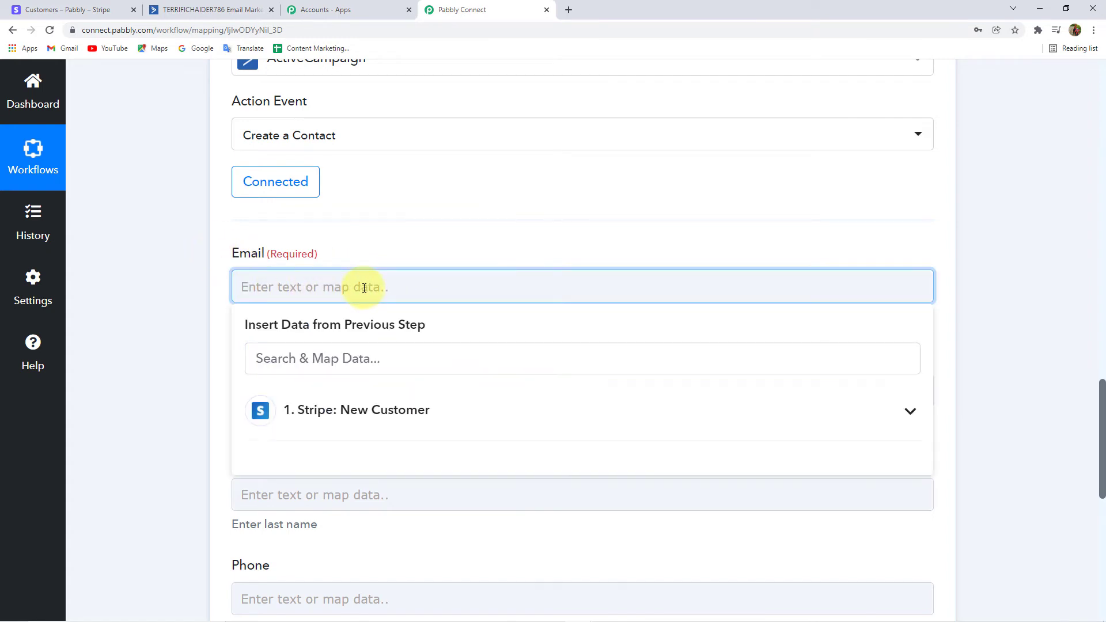
{"action": "left_click", "coordinate": [323, 409]}
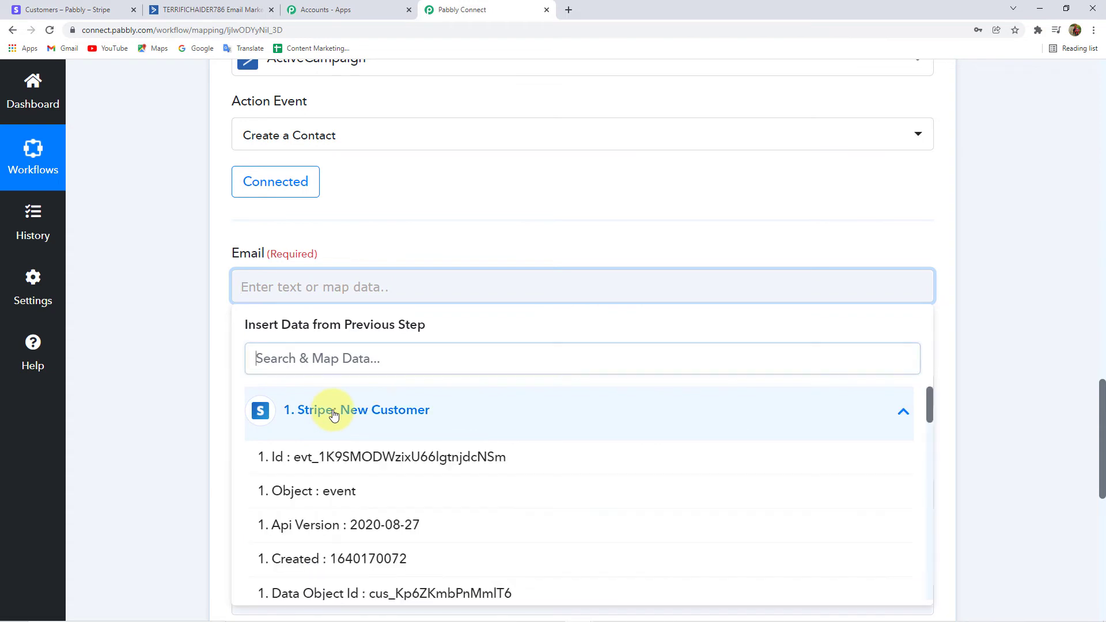
{"action": "scroll", "coordinate": [160, 358], "scroll_direction": "down", "scroll_amount": 3}
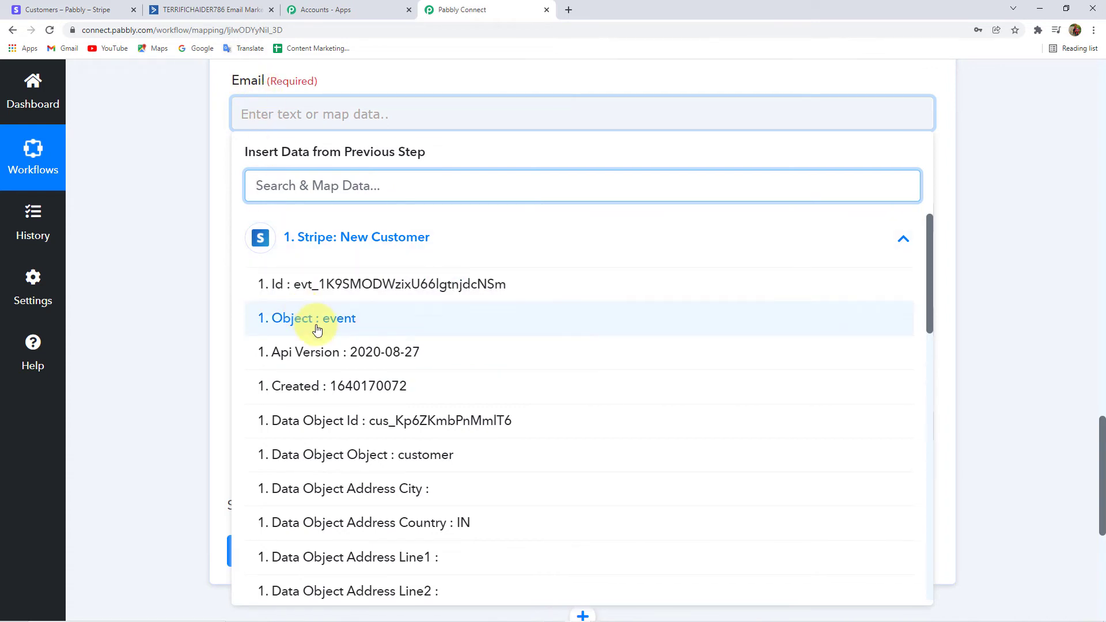
{"action": "scroll", "coordinate": [391, 429], "scroll_direction": "down", "scroll_amount": 4}
{"action": "scroll", "coordinate": [392, 429], "scroll_direction": "down", "scroll_amount": 4}
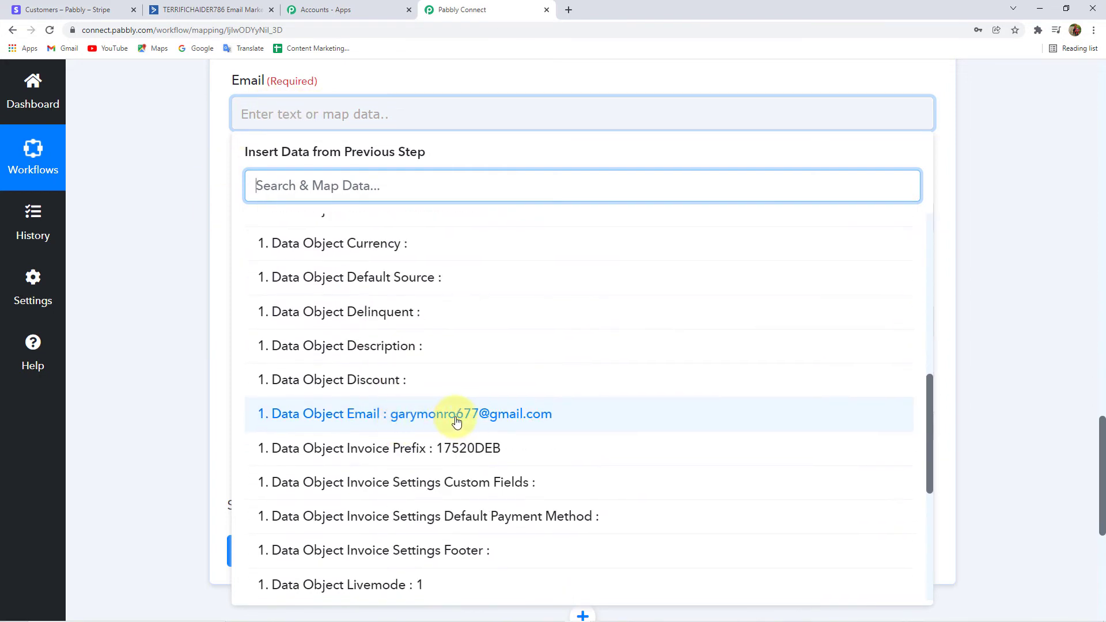
{"action": "left_click", "coordinate": [456, 415]}
Map the FirstName field to the Stripe New Customer's Data Object Name.
{"action": "scroll", "coordinate": [164, 188], "scroll_direction": "down", "scroll_amount": 2}
{"action": "left_click", "coordinate": [321, 114]}
{"action": "left_click", "coordinate": [352, 248]}
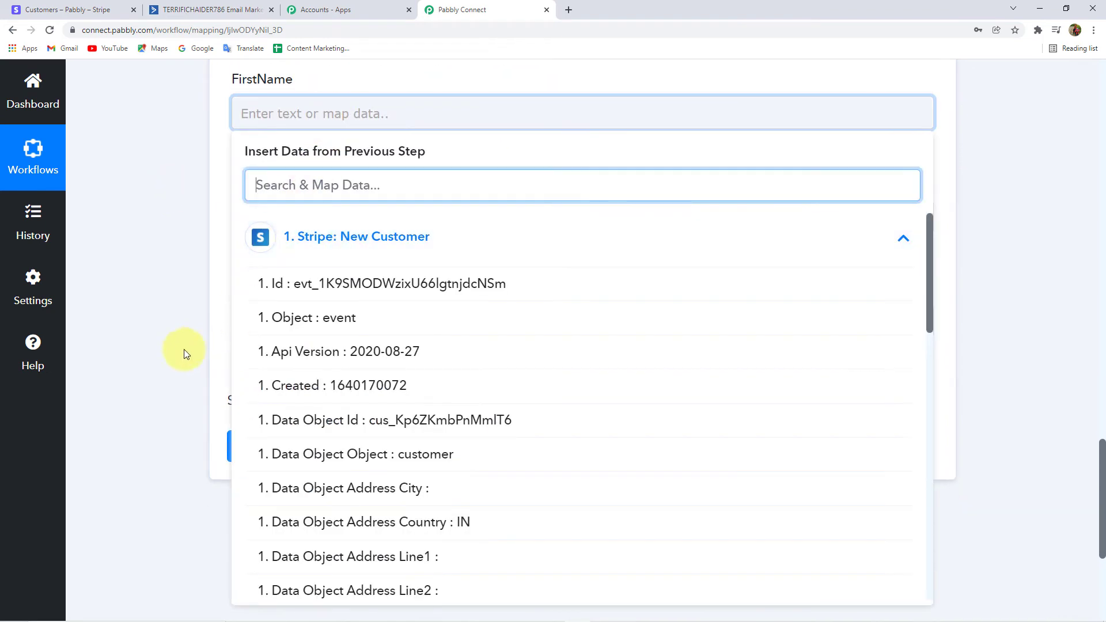
{"action": "scroll", "coordinate": [166, 364], "scroll_direction": "down", "scroll_amount": 1}
{"action": "scroll", "coordinate": [369, 346], "scroll_direction": "down", "scroll_amount": 3}
{"action": "scroll", "coordinate": [344, 389], "scroll_direction": "down", "scroll_amount": 9}
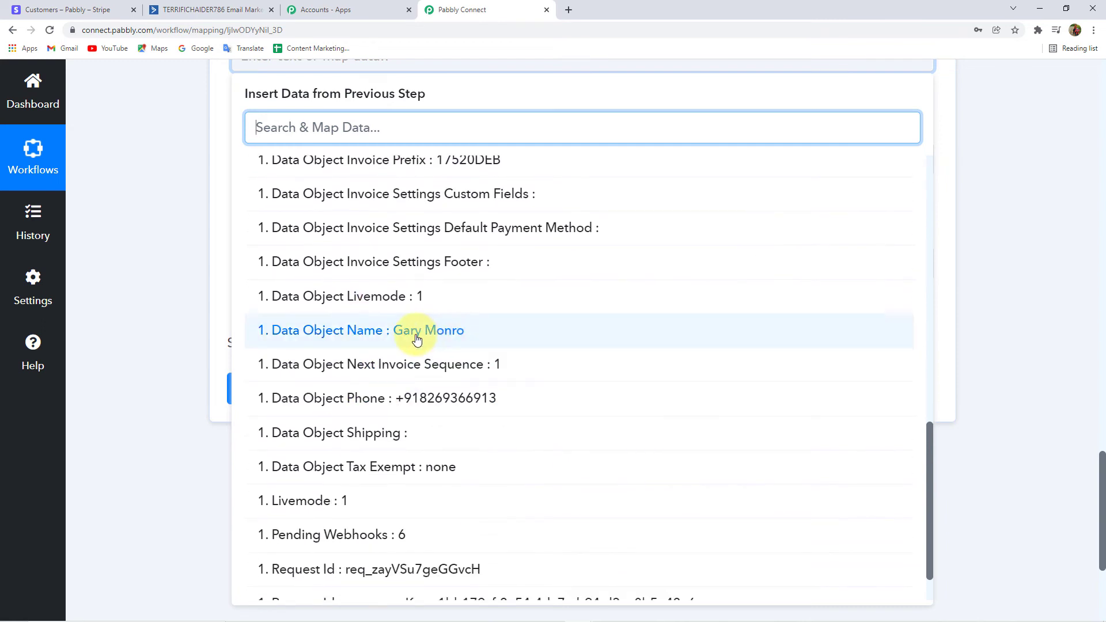
{"action": "left_click", "coordinate": [431, 340]}
{"action": "left_click", "coordinate": [143, 184]}
{"action": "scroll", "coordinate": [155, 197], "scroll_direction": "up", "scroll_amount": 2}
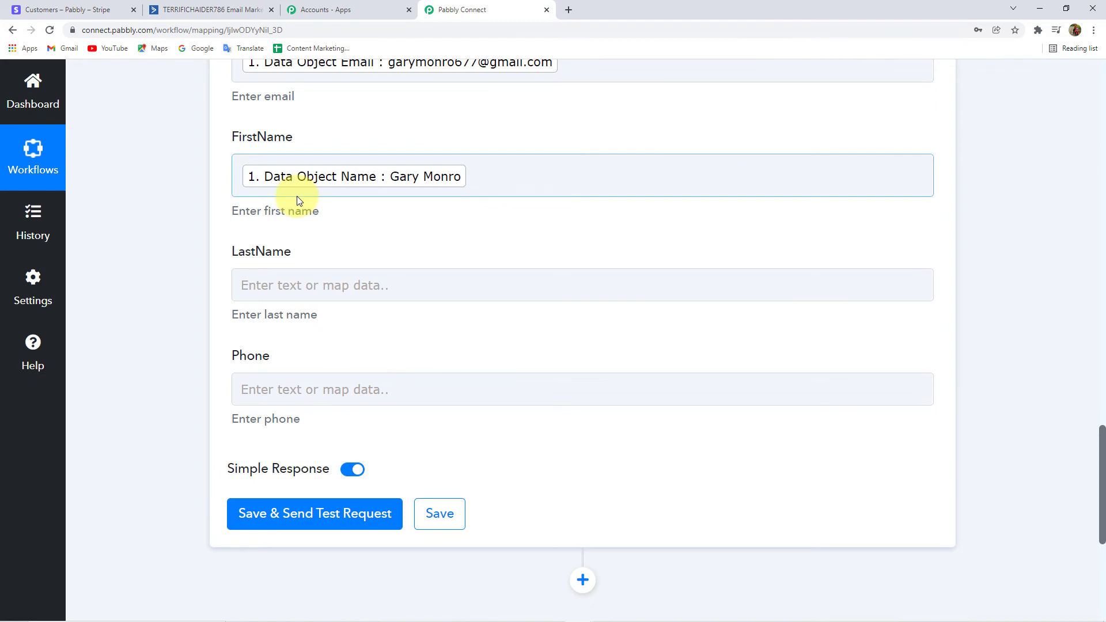
Leave the LastName field empty without mapping any Stripe data.
{"action": "left_click", "coordinate": [286, 287]}
{"action": "left_click", "coordinate": [320, 411]}
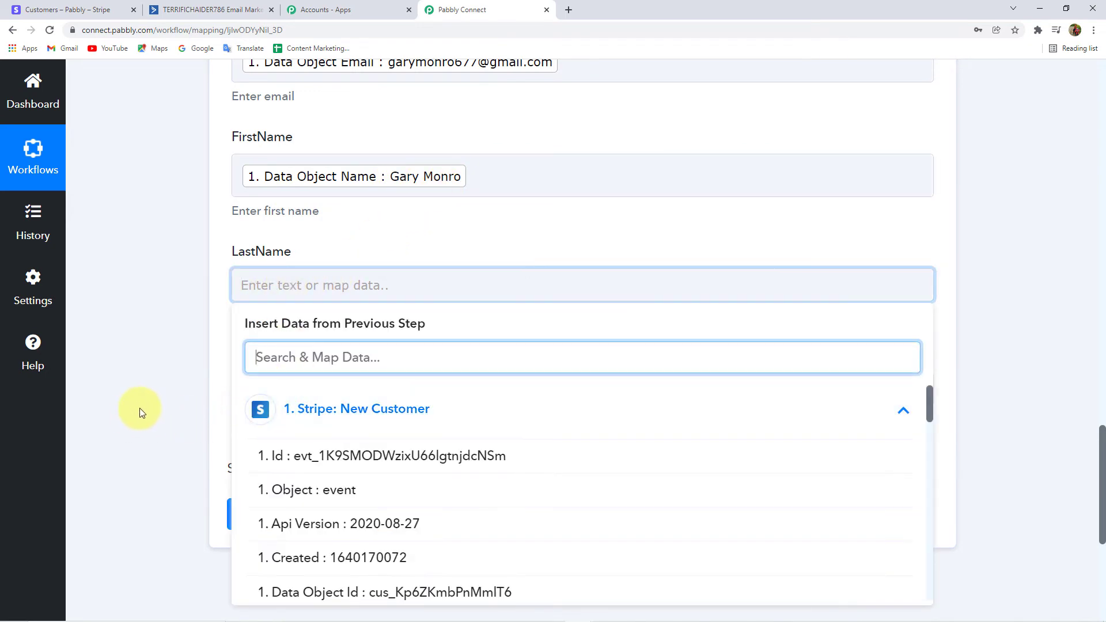
{"action": "scroll", "coordinate": [139, 406], "scroll_direction": "down", "scroll_amount": 2}
{"action": "left_click", "coordinate": [193, 243]}
Map the Phone field to Stripe's Data Object Phone, then go to ActiveCampaign.
{"action": "left_click", "coordinate": [295, 275]}
{"action": "left_click", "coordinate": [365, 390]}
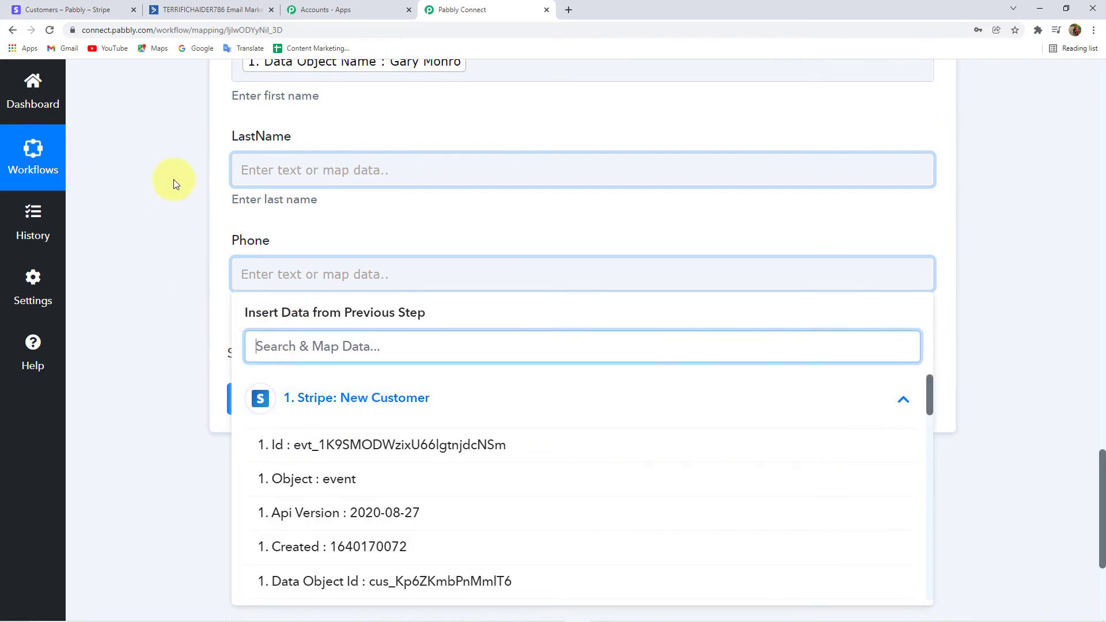
{"action": "scroll", "coordinate": [303, 171], "scroll_direction": "up", "scroll_amount": 2}
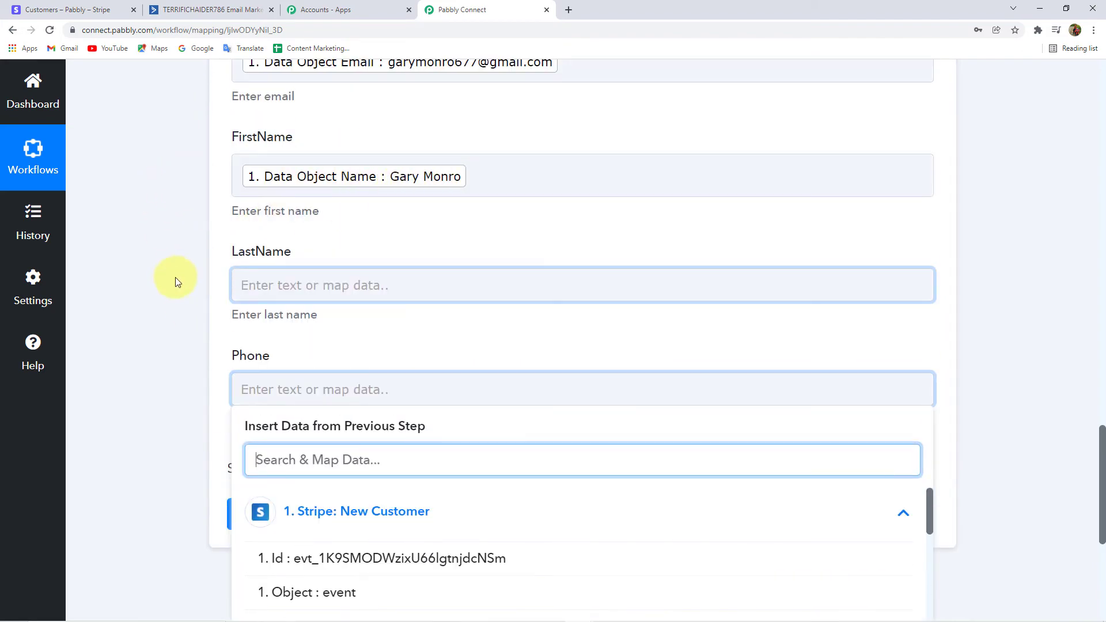
{"action": "scroll", "coordinate": [175, 279], "scroll_direction": "down", "scroll_amount": 3}
{"action": "scroll", "coordinate": [282, 190], "scroll_direction": "up", "scroll_amount": 1}
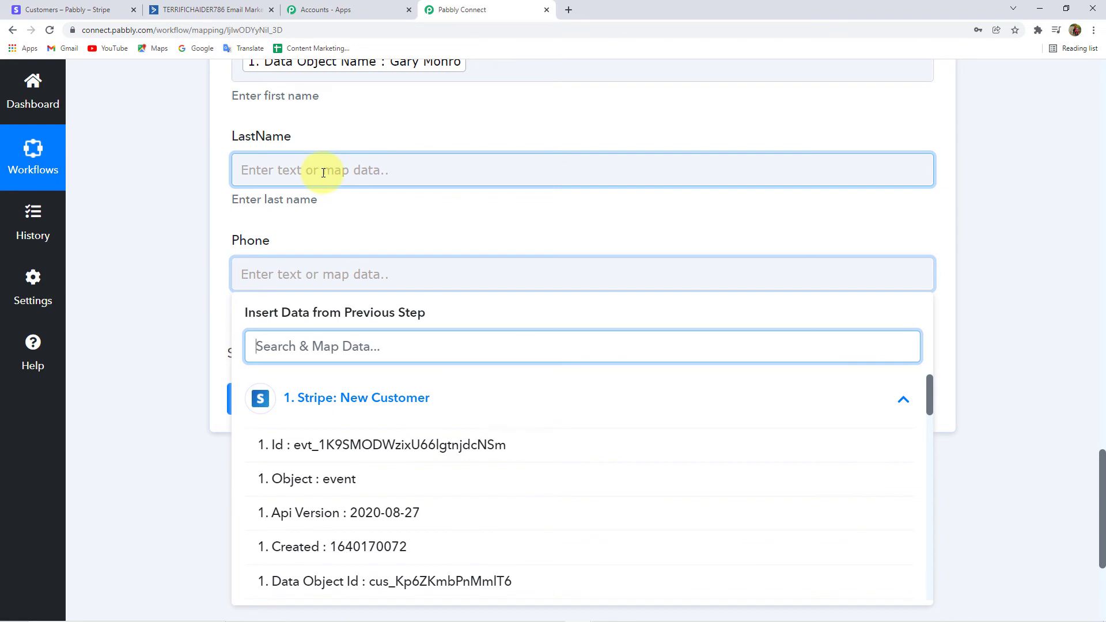
{"action": "scroll", "coordinate": [153, 382], "scroll_direction": "down", "scroll_amount": 1}
{"action": "scroll", "coordinate": [447, 419], "scroll_direction": "down", "scroll_amount": 4}
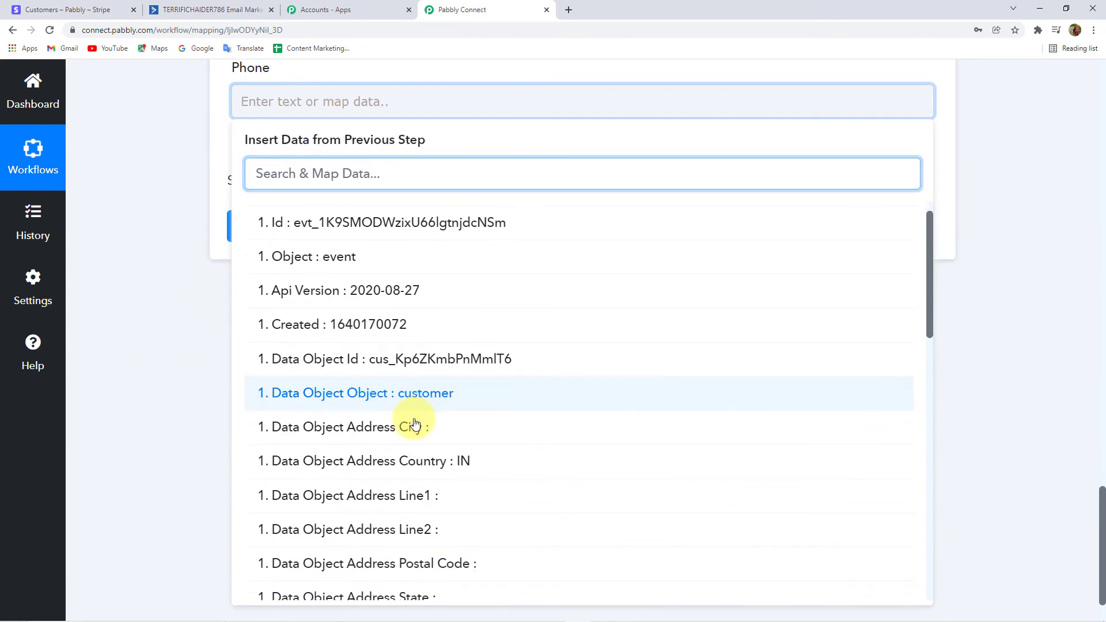
{"action": "scroll", "coordinate": [398, 424], "scroll_direction": "up", "scroll_amount": 2}
{"action": "scroll", "coordinate": [291, 323], "scroll_direction": "down", "scroll_amount": 10}
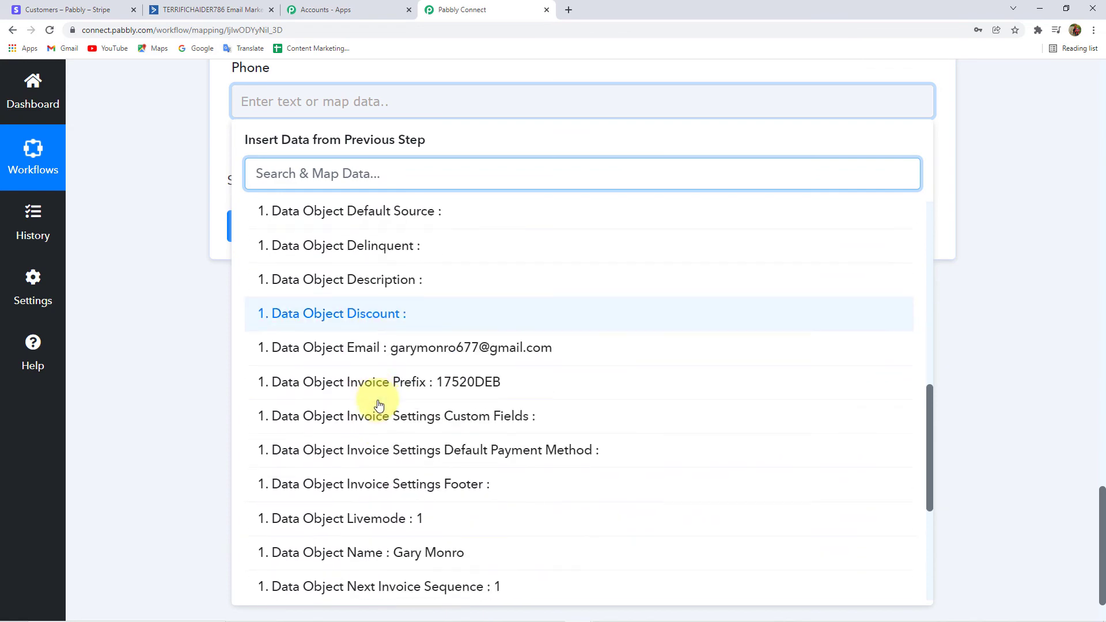
{"action": "scroll", "coordinate": [432, 410], "scroll_direction": "down", "scroll_amount": 3}
{"action": "scroll", "coordinate": [429, 415], "scroll_direction": "down", "scroll_amount": 2}
{"action": "left_click", "coordinate": [452, 341]}
{"action": "left_click", "coordinate": [174, 216]}
{"action": "scroll", "coordinate": [175, 227], "scroll_direction": "up", "scroll_amount": 3}
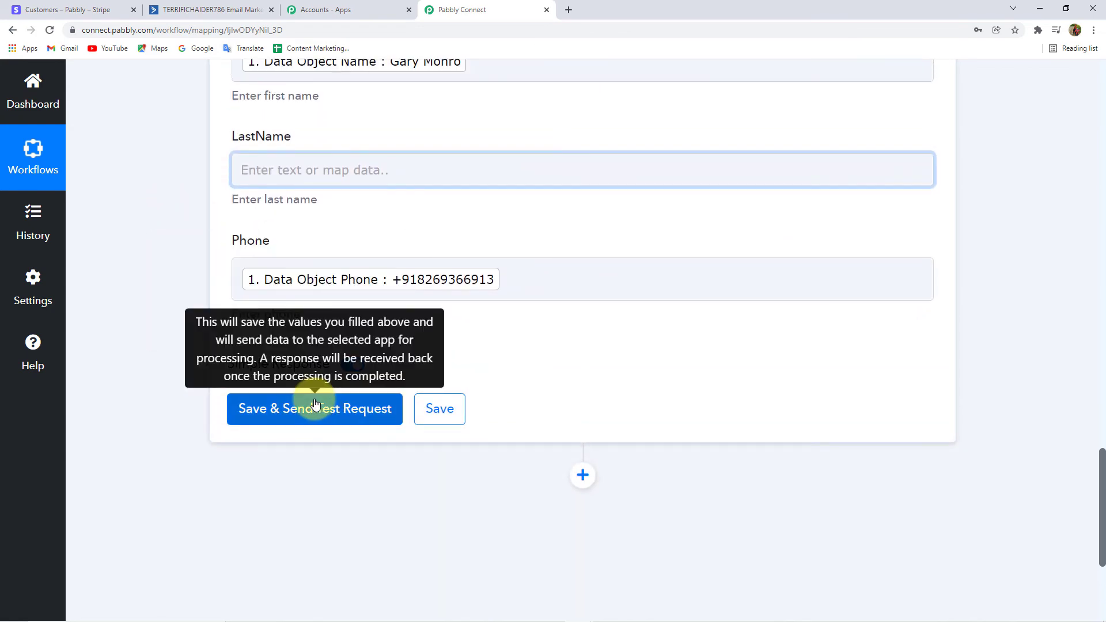
{"action": "left_click", "coordinate": [211, 9]}
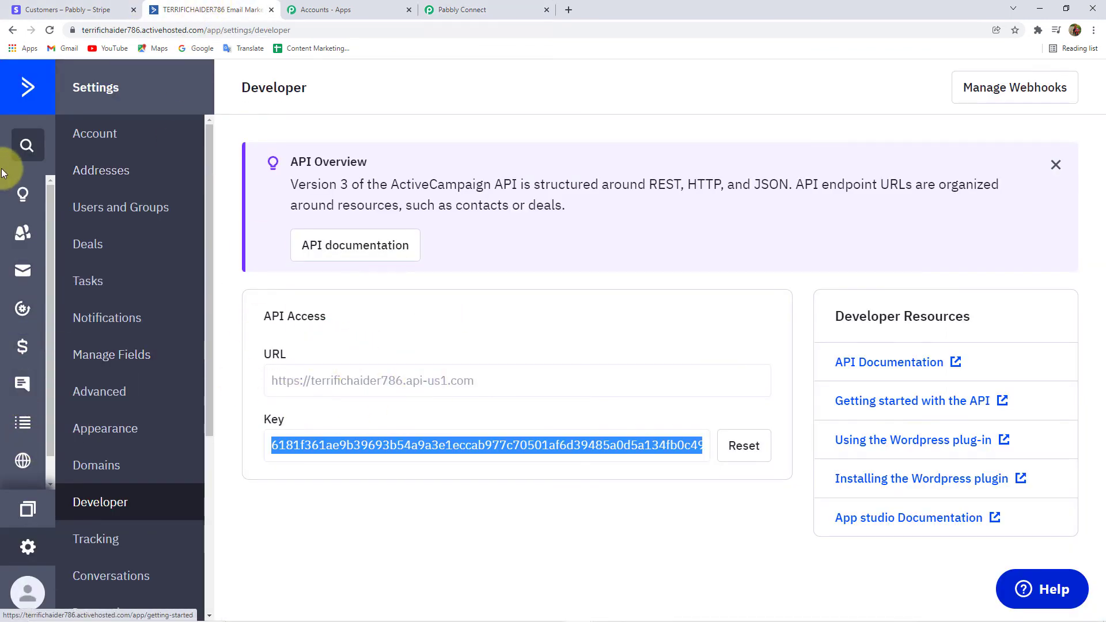
Check ActiveCampaign's Contacts list, which has a single contact, then return to Pabbly Connect.
{"action": "left_click", "coordinate": [23, 238]}
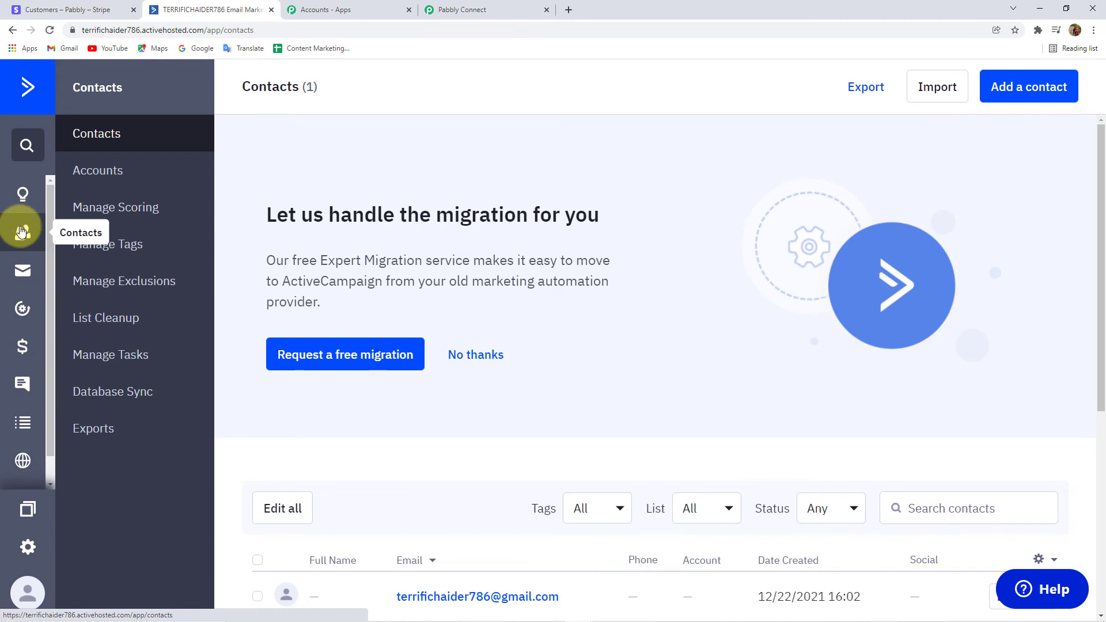
{"action": "scroll", "coordinate": [686, 345], "scroll_direction": "down", "scroll_amount": 3}
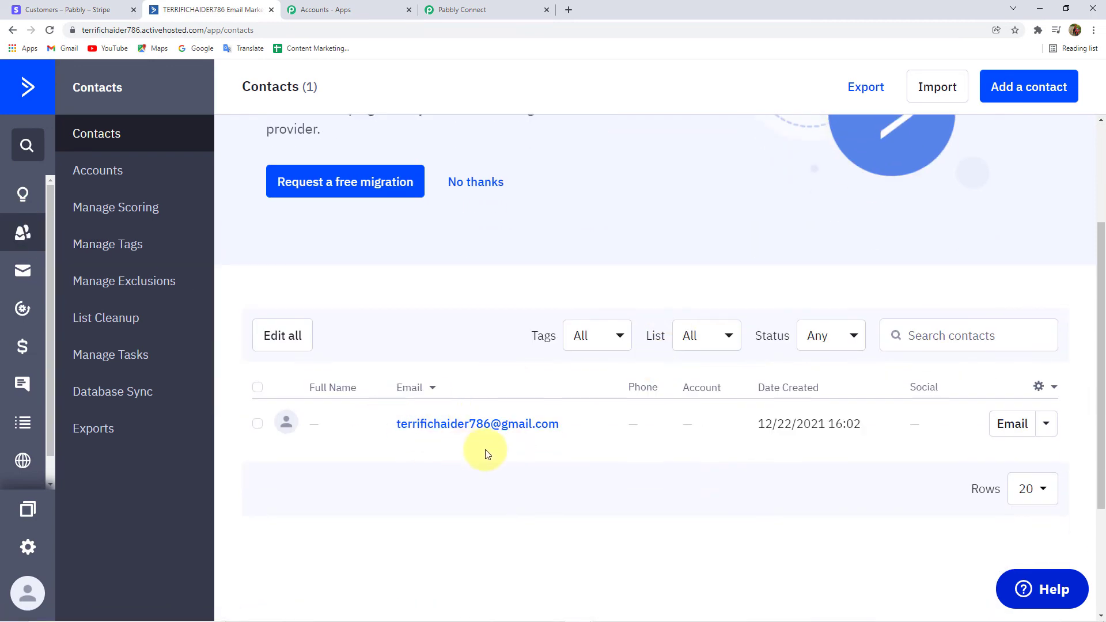
{"action": "scroll", "coordinate": [477, 452], "scroll_direction": "up", "scroll_amount": 2}
{"action": "left_click", "coordinate": [486, 11]}
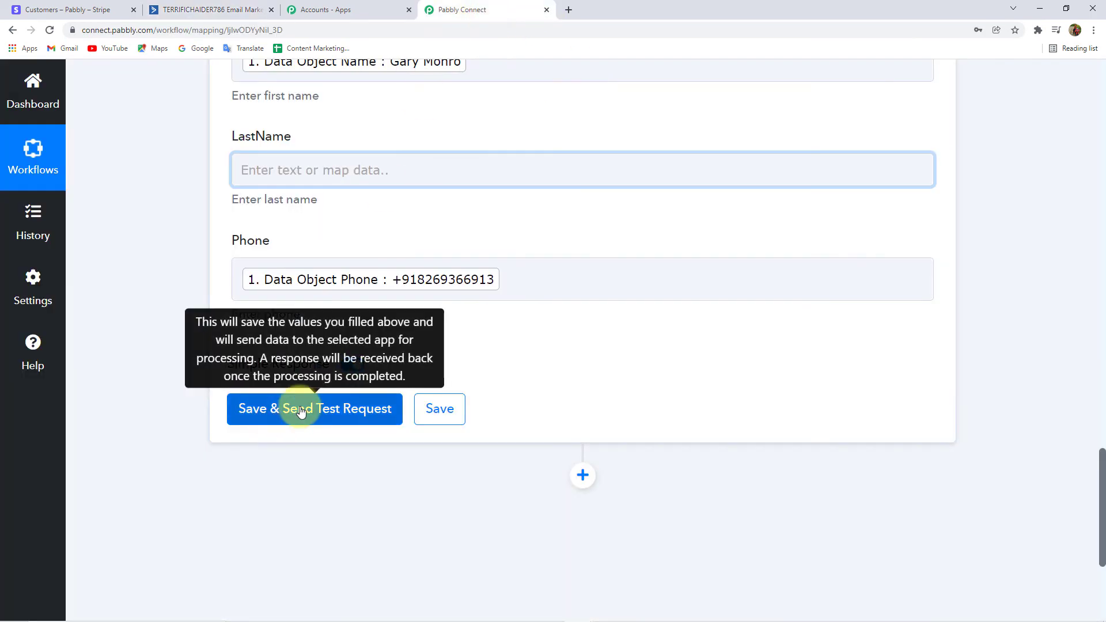
Save the Create a Contact action and test it, reviewing the returned email, phone and name.
{"action": "left_click", "coordinate": [300, 410]}
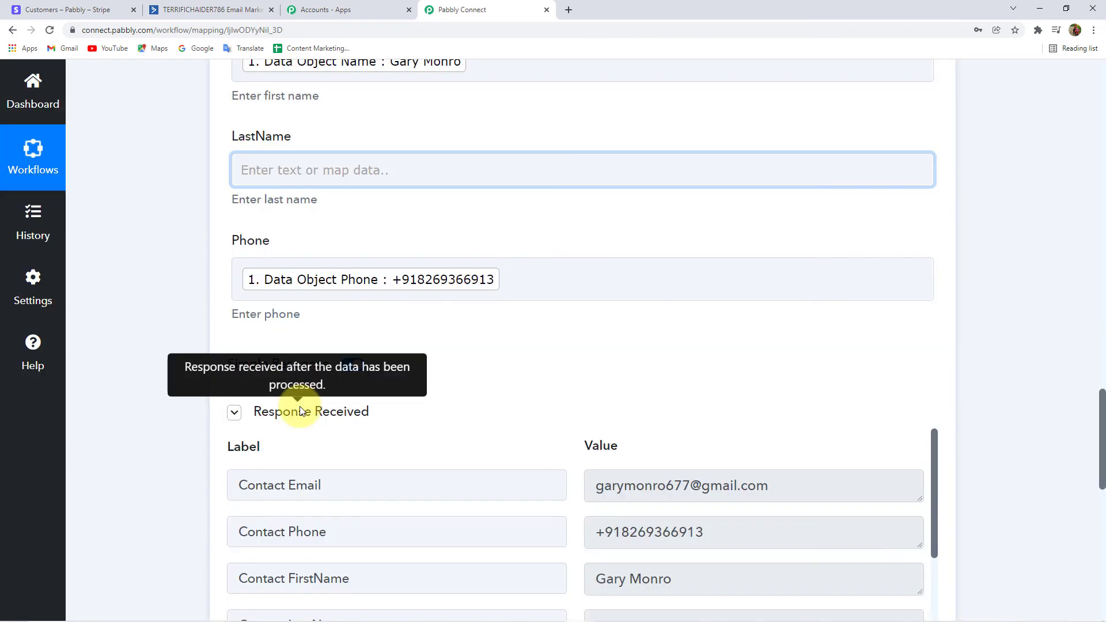
{"action": "scroll", "coordinate": [205, 428], "scroll_direction": "down", "scroll_amount": 4}
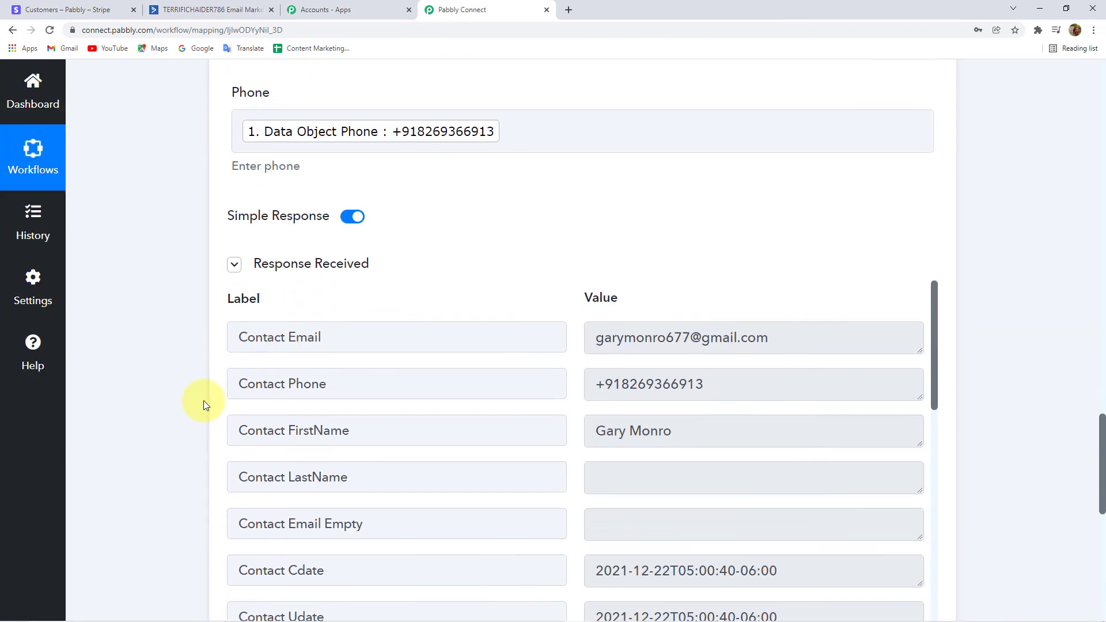
{"action": "scroll", "coordinate": [688, 429], "scroll_direction": "down", "scroll_amount": 6}
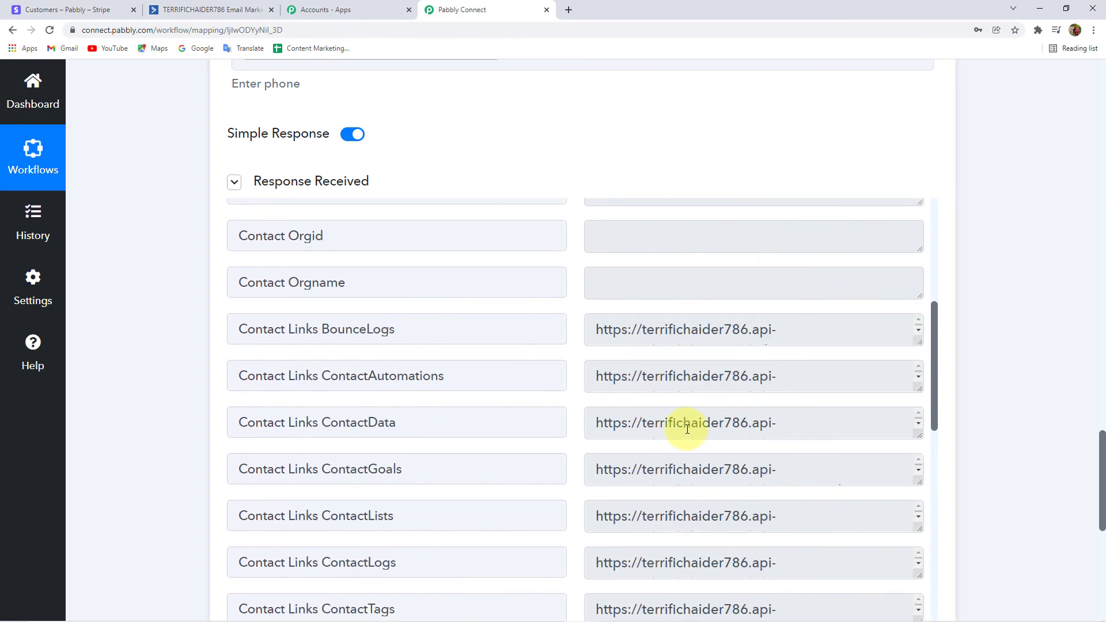
Reload ActiveCampaign's Contacts list to confirm the new Stripe customer appears with their phone.
{"action": "left_click", "coordinate": [201, 9]}
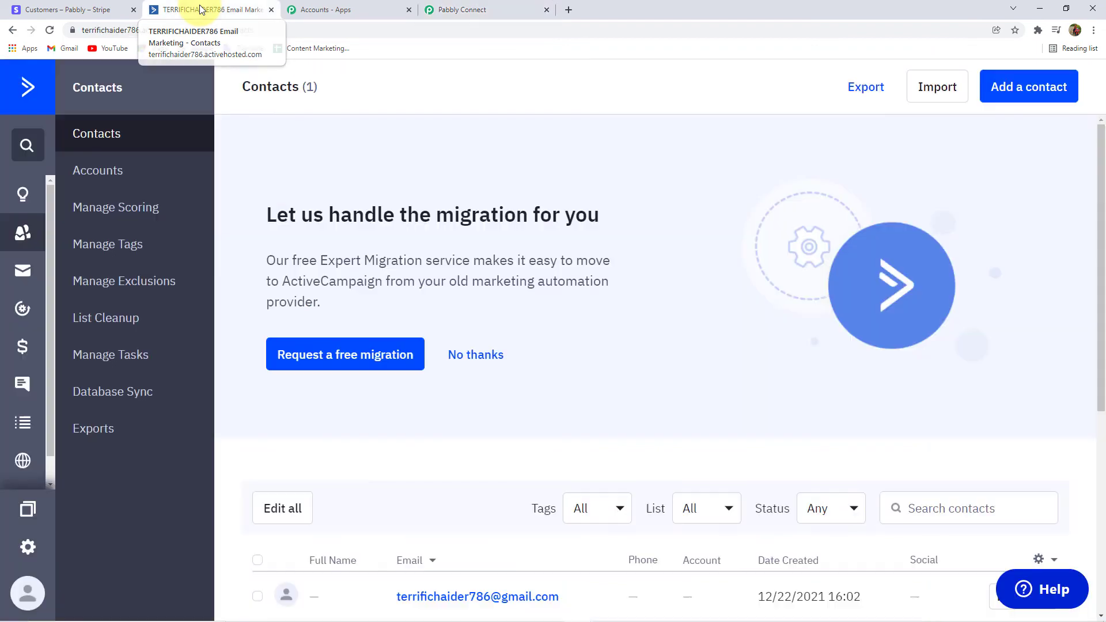
{"action": "scroll", "coordinate": [470, 268], "scroll_direction": "down", "scroll_amount": 4}
{"action": "scroll", "coordinate": [437, 334], "scroll_direction": "up", "scroll_amount": 1}
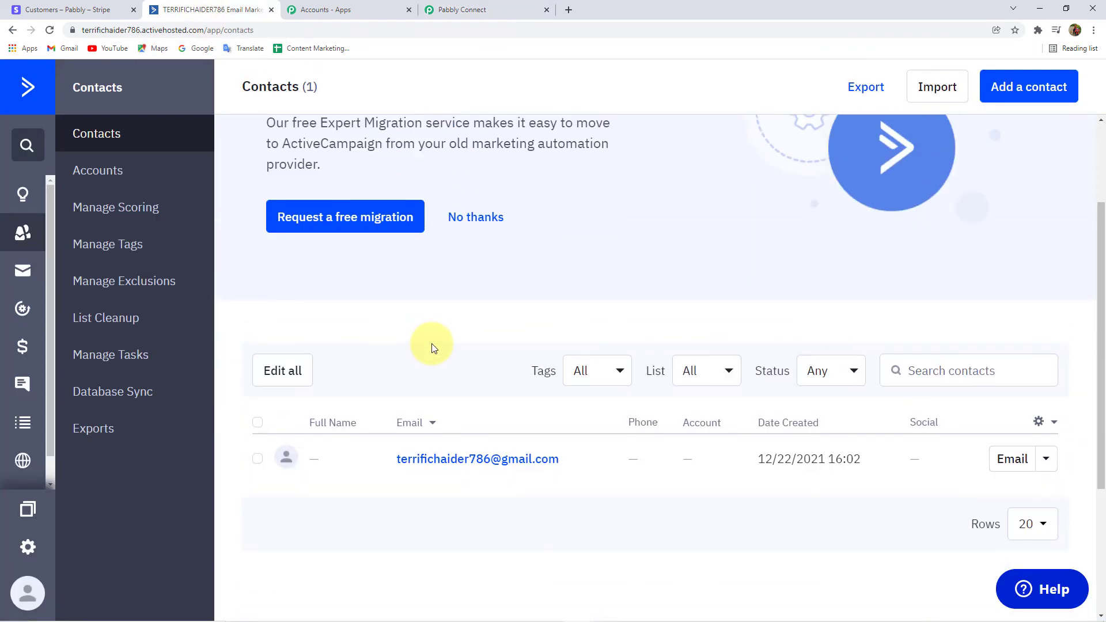
{"action": "scroll", "coordinate": [432, 345], "scroll_direction": "up", "scroll_amount": 2}
{"action": "left_click", "coordinate": [49, 29]}
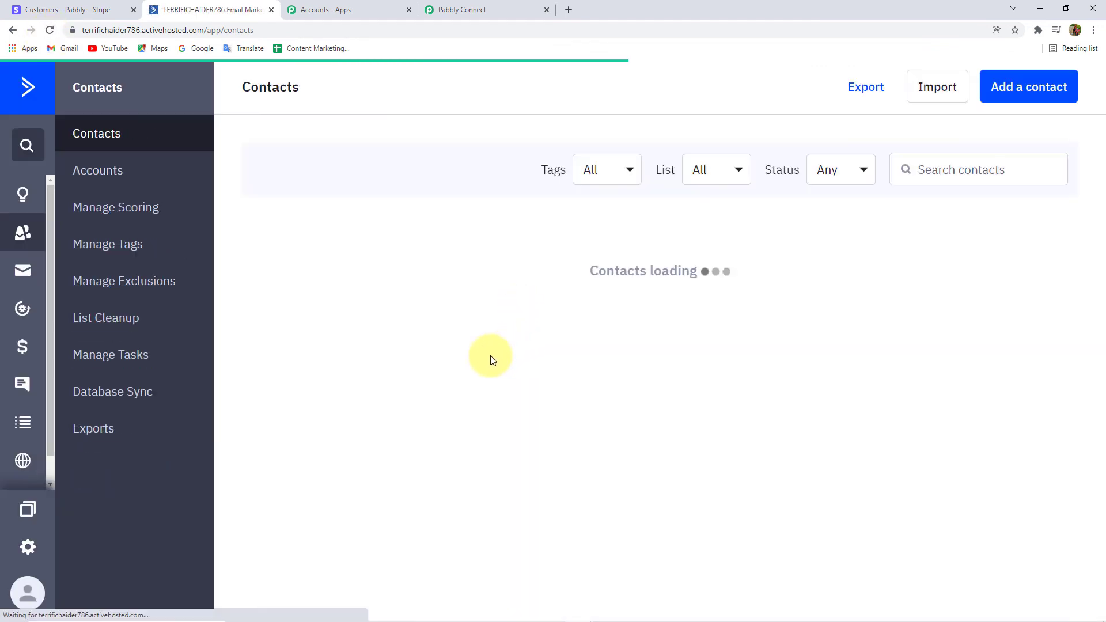
{"action": "scroll", "coordinate": [404, 380], "scroll_direction": "down", "scroll_amount": 3}
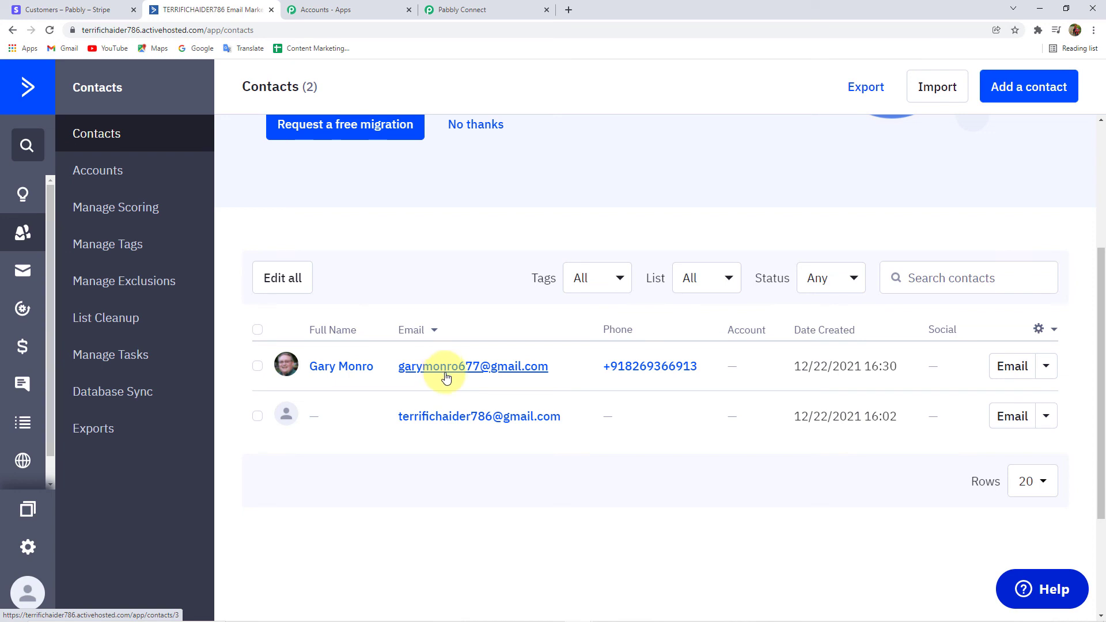
Back in Pabbly Connect, collapse the Stripe New Customer trigger to view the whole workflow.
{"action": "left_click", "coordinate": [472, 7]}
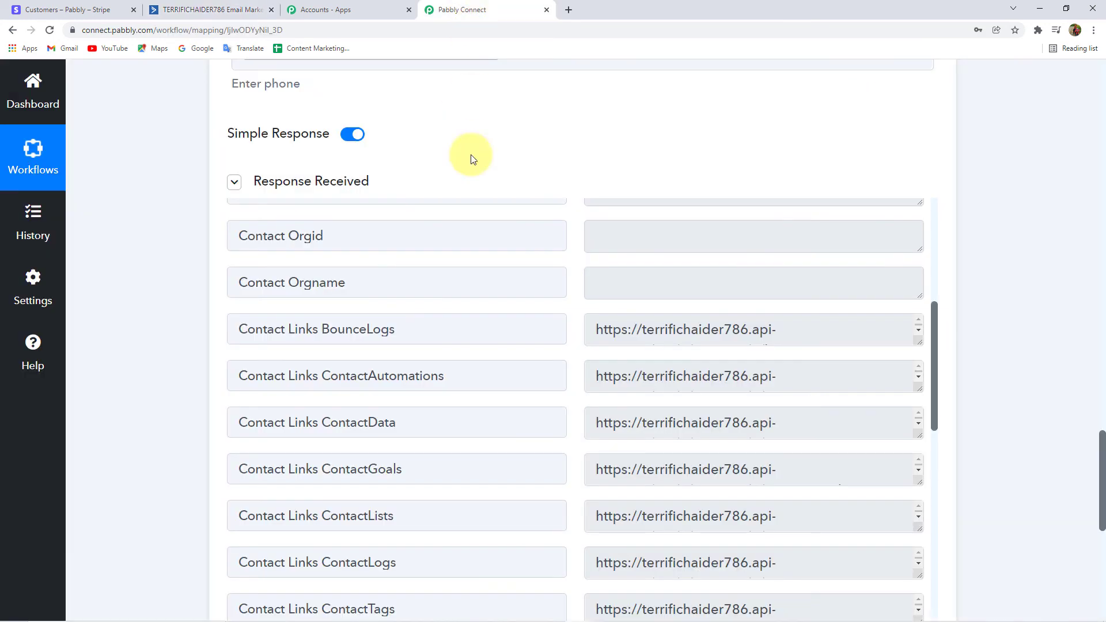
{"action": "scroll", "coordinate": [380, 316], "scroll_direction": "up", "scroll_amount": 15}
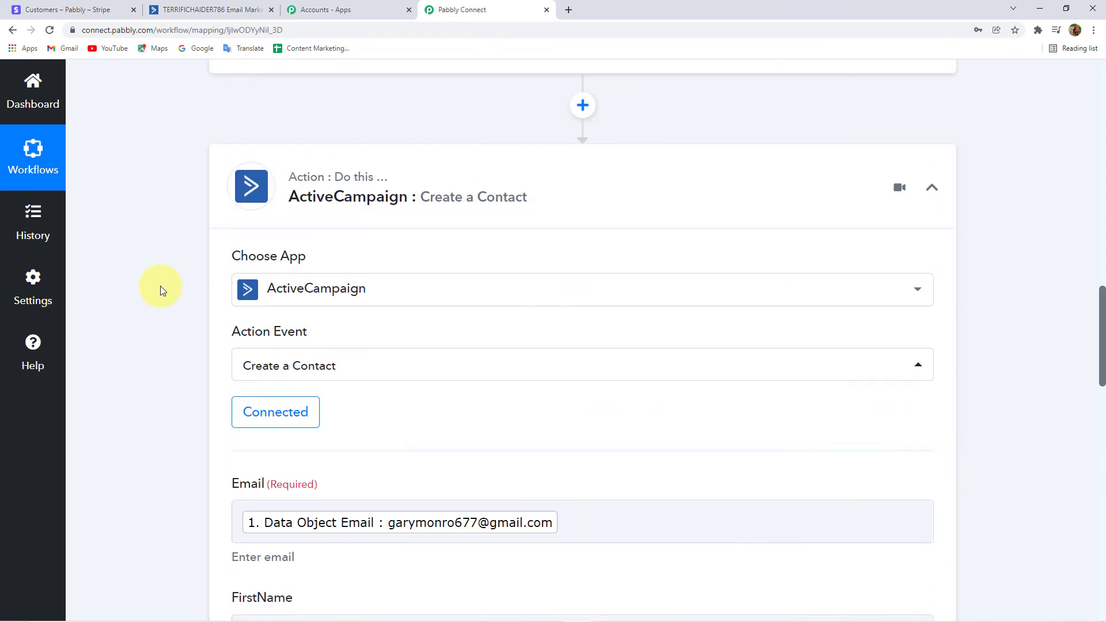
{"action": "scroll", "coordinate": [198, 302], "scroll_direction": "up", "scroll_amount": 15}
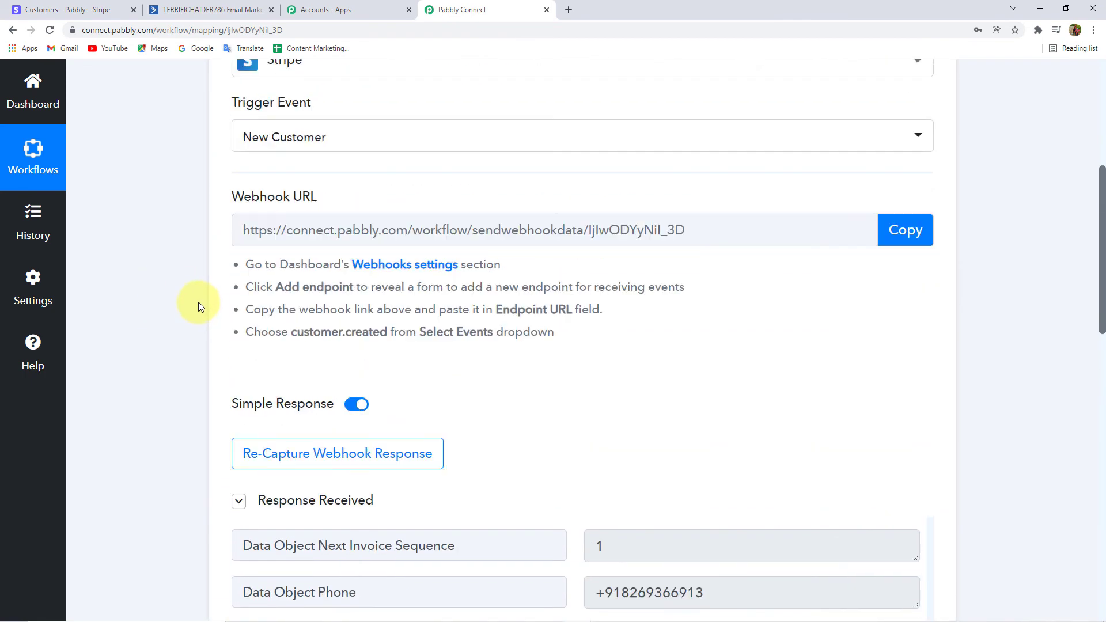
{"action": "scroll", "coordinate": [199, 302], "scroll_direction": "up", "scroll_amount": 1}
{"action": "left_click", "coordinate": [403, 305]}
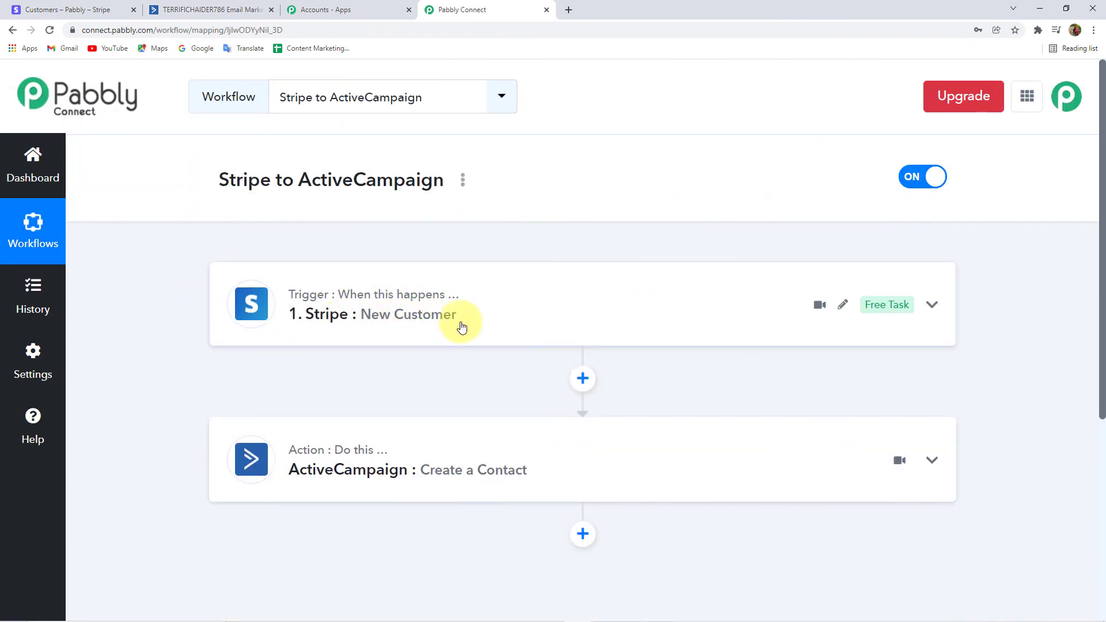